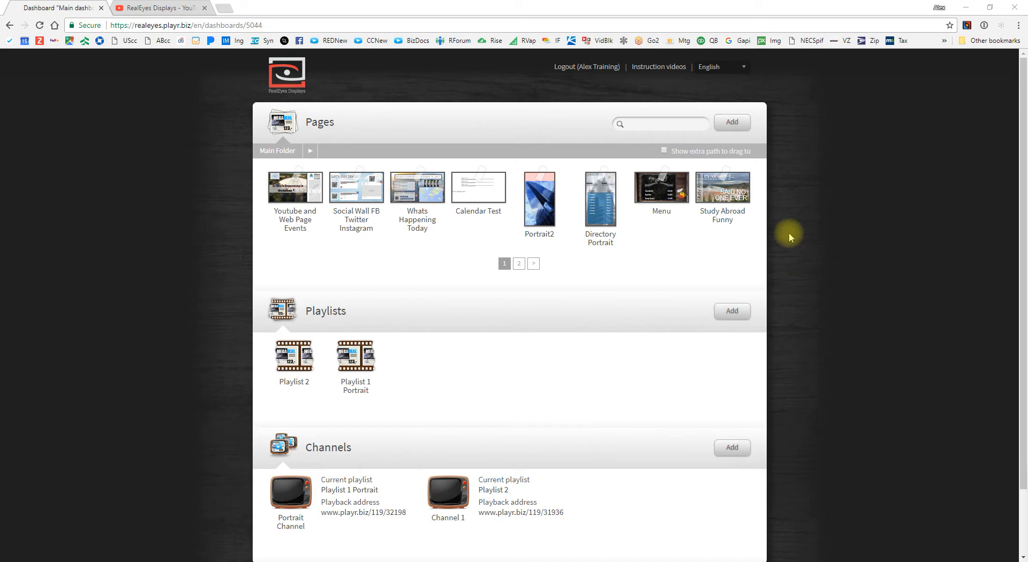
Step: Add a blank page to Pages and name it 'RealEyes Template'
click(743, 123)
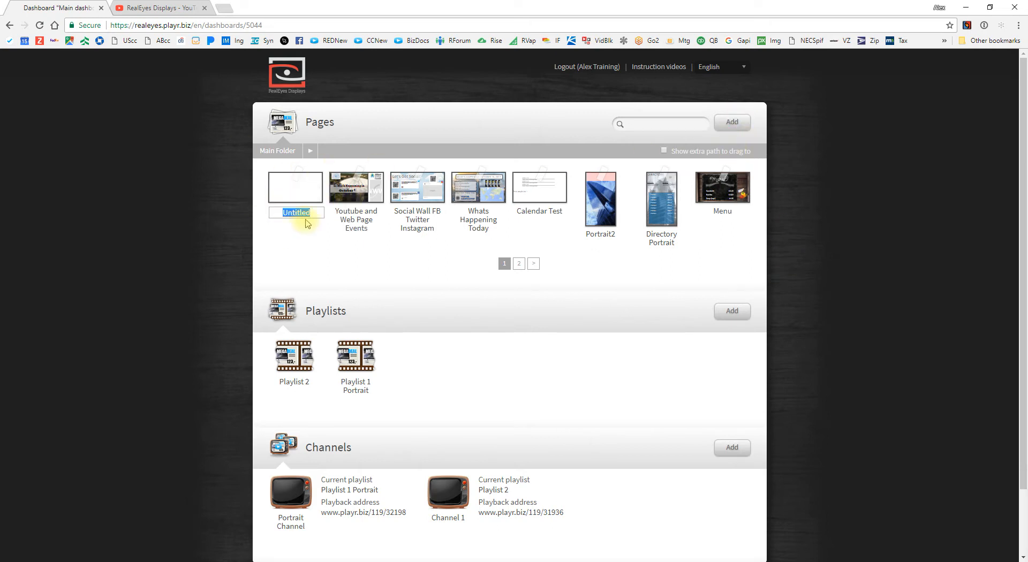
text(Real)
text(Eyes Template)
key(Return)
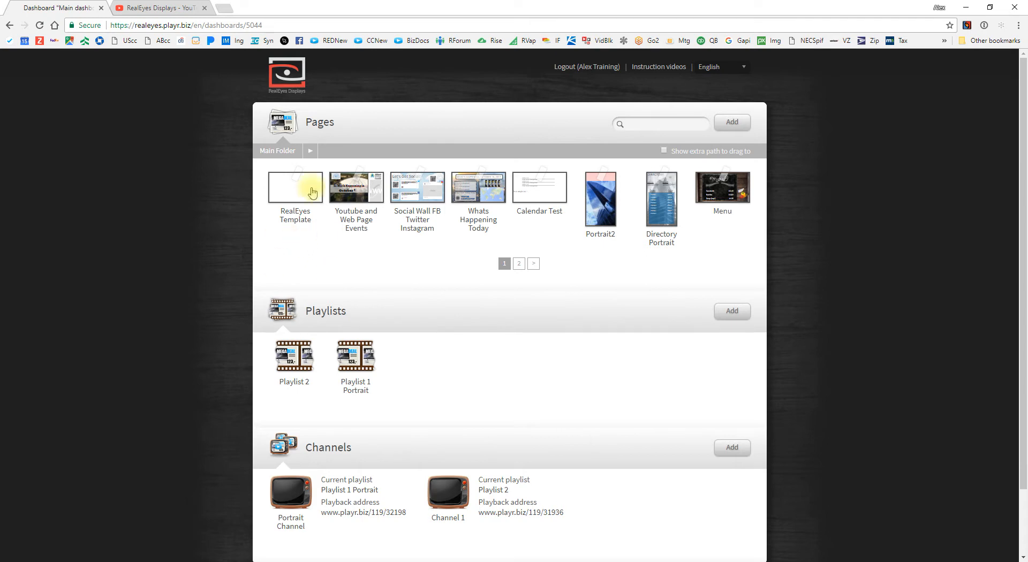
Step: Open the RealEyes Template page in the editor
mouse_move(317, 188)
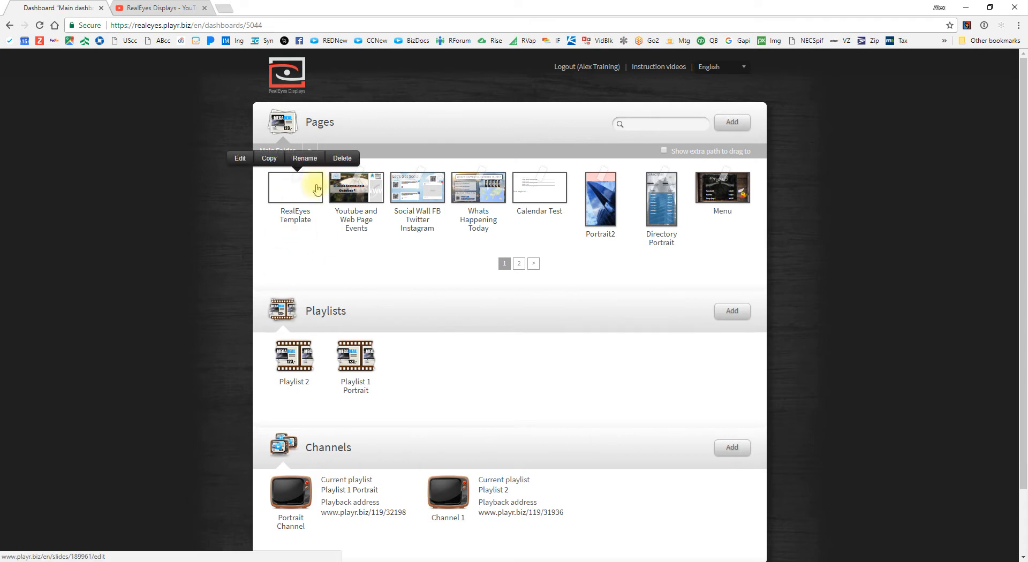
click(240, 158)
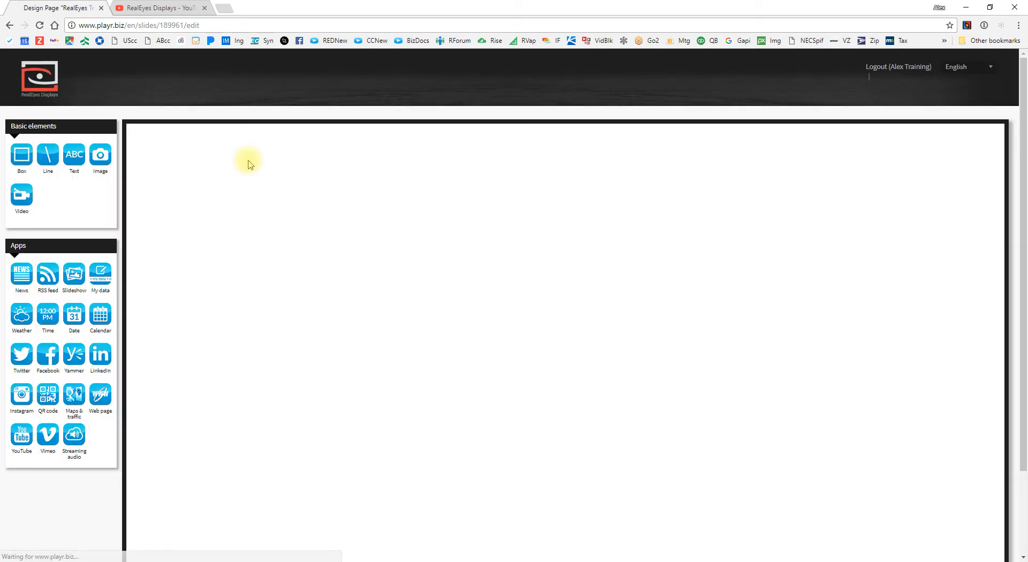
scroll(382, 253, down, 2)
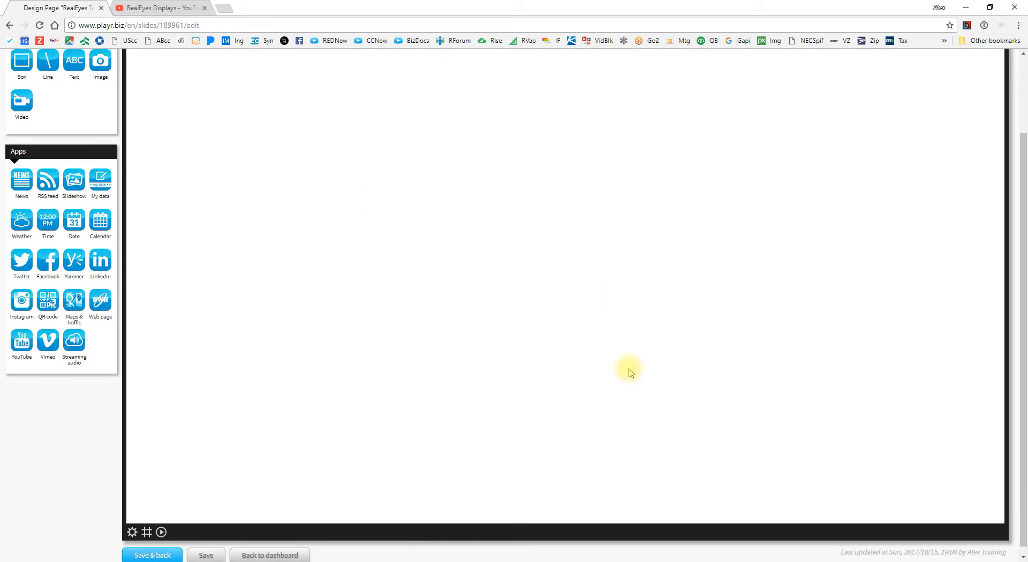
scroll(252, 175, up, 1)
scroll(211, 178, up, 1)
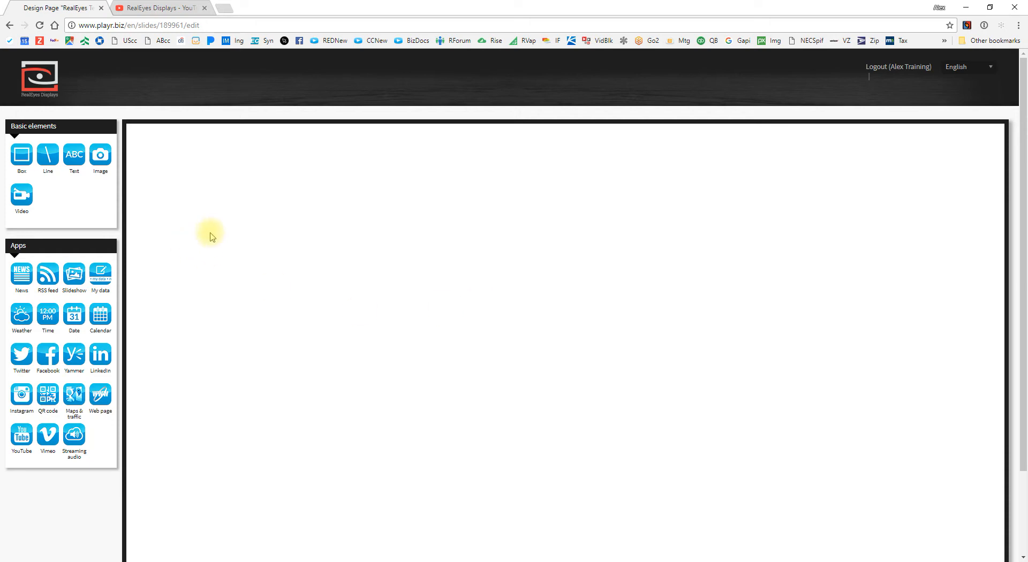
Step: Stretch a new box over the whole page and give it a dark grey background
drag(22, 156, 144, 143)
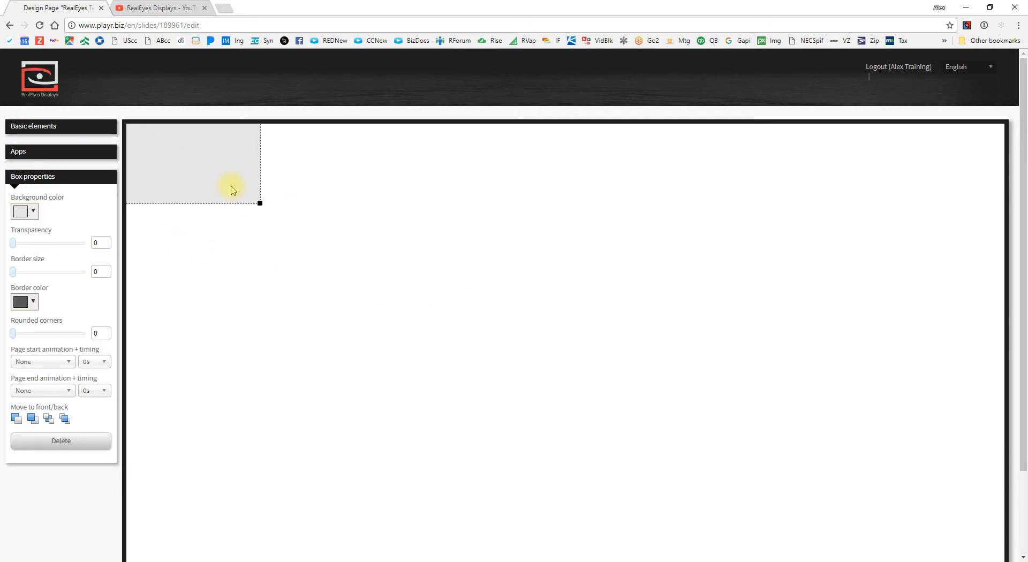
drag(258, 203, 889, 456)
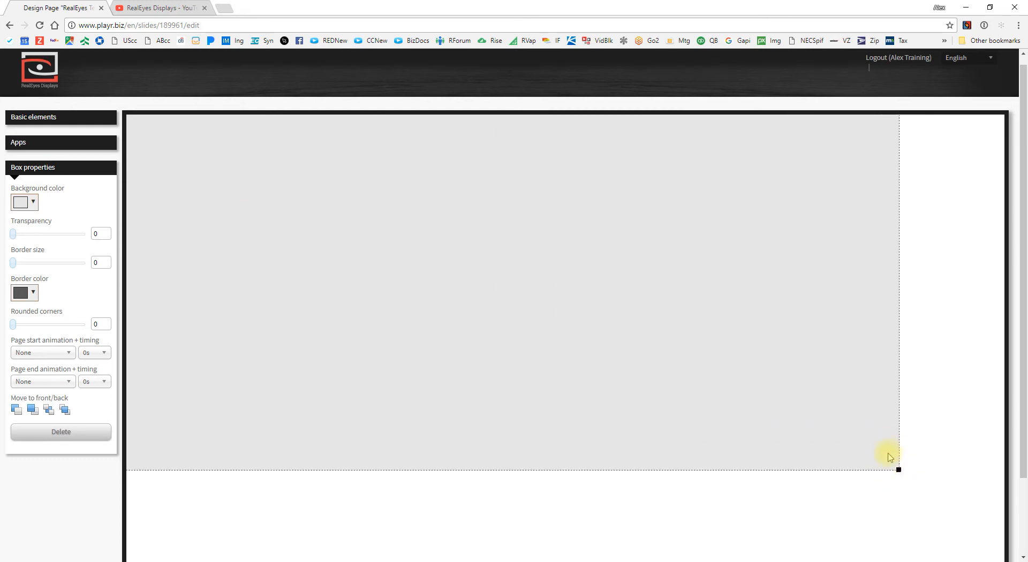
scroll(892, 423, down, 2)
drag(897, 376, 1004, 518)
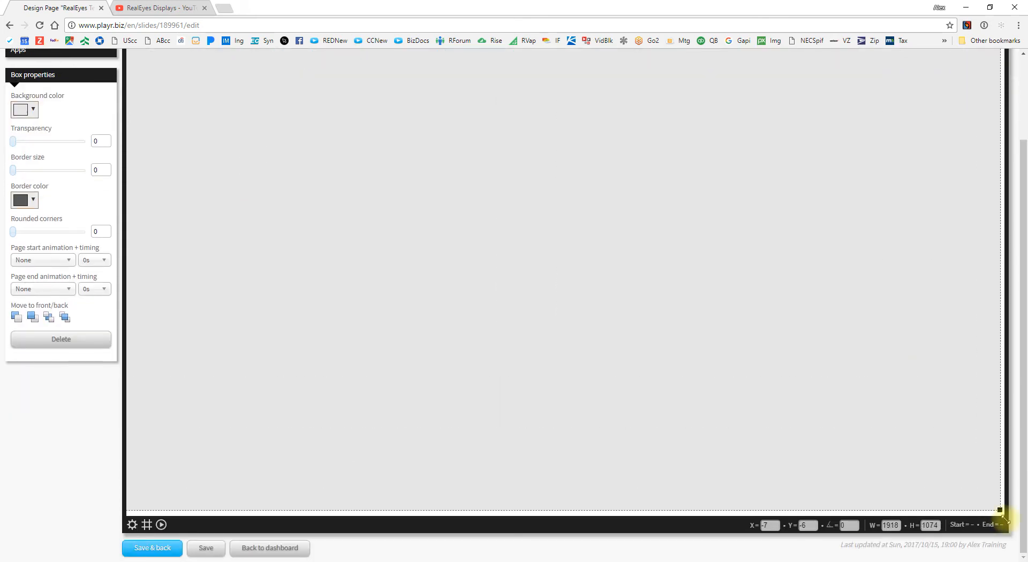
scroll(273, 289, up, 2)
click(32, 212)
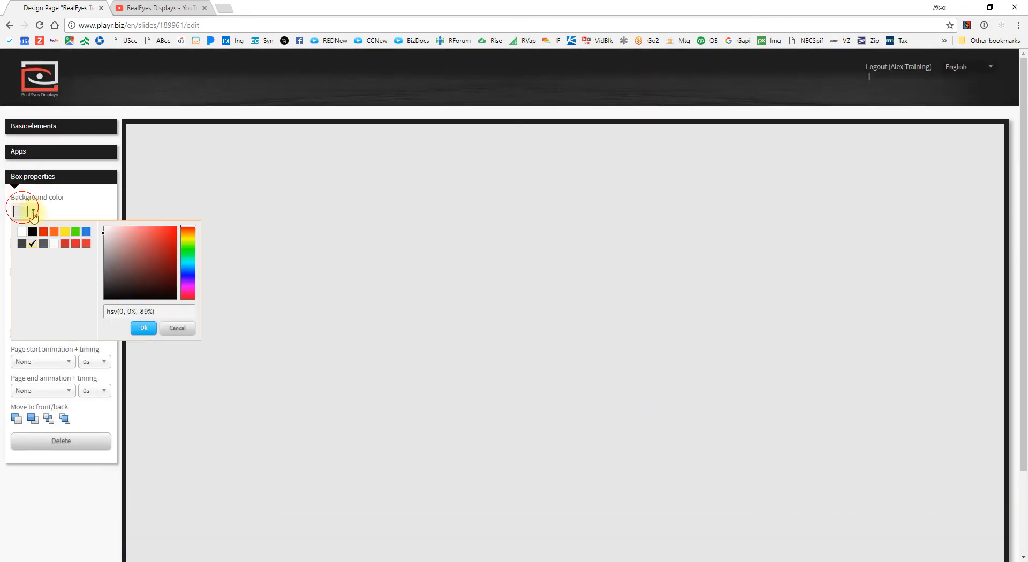
drag(105, 263, 96, 277)
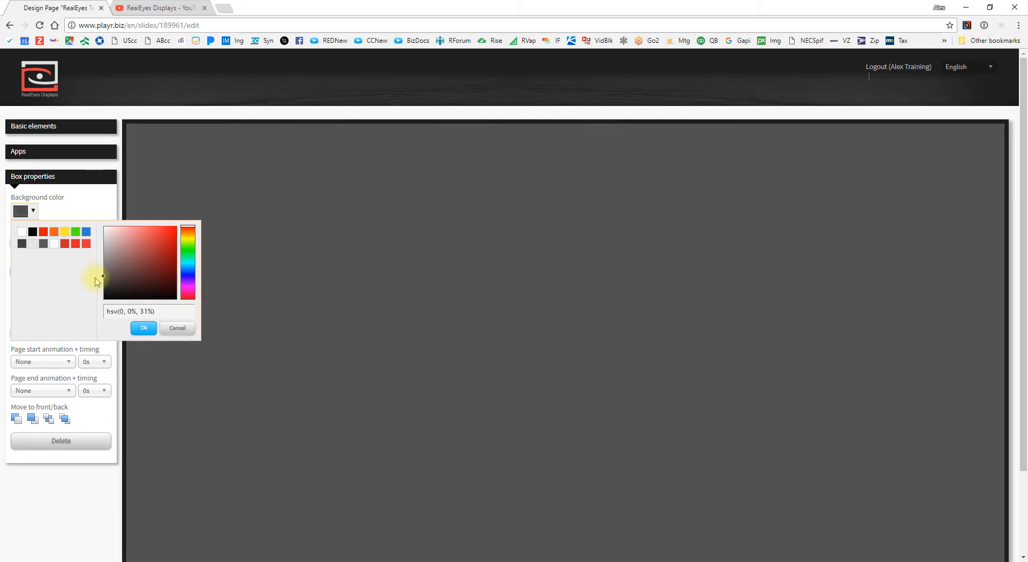
click(144, 327)
Step: Add a second, light grey box across the top-left of the page
click(33, 126)
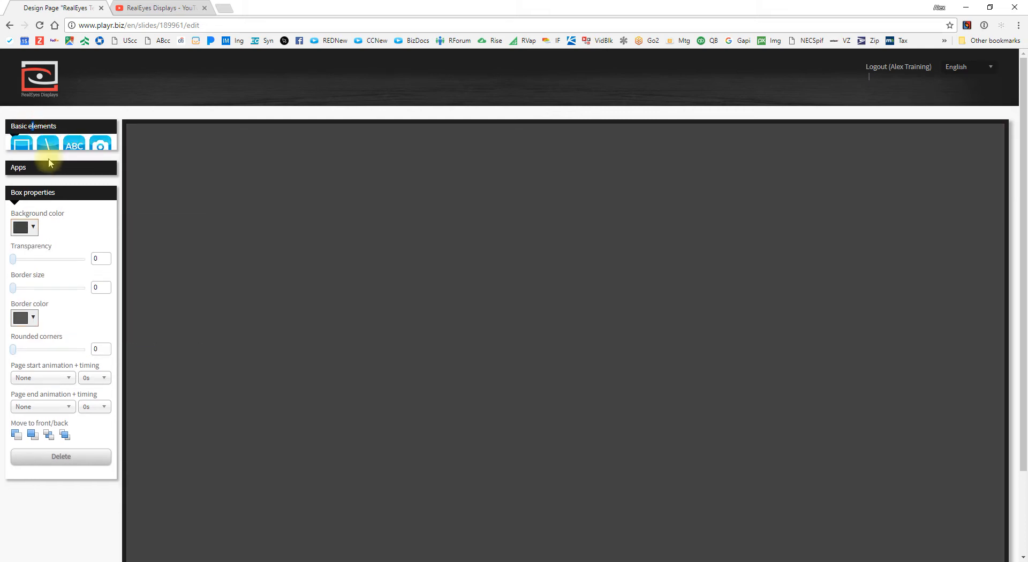
drag(21, 153, 142, 147)
drag(248, 194, 1009, 185)
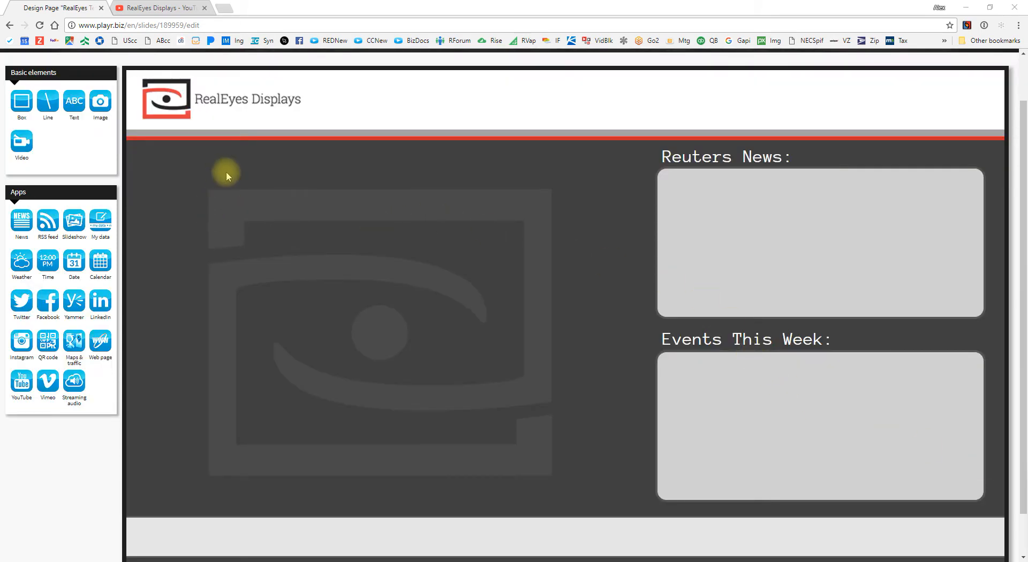
Step: Scroll over the sample design to inspect its header, Reuters News and Events panels
scroll(859, 225, down, 1)
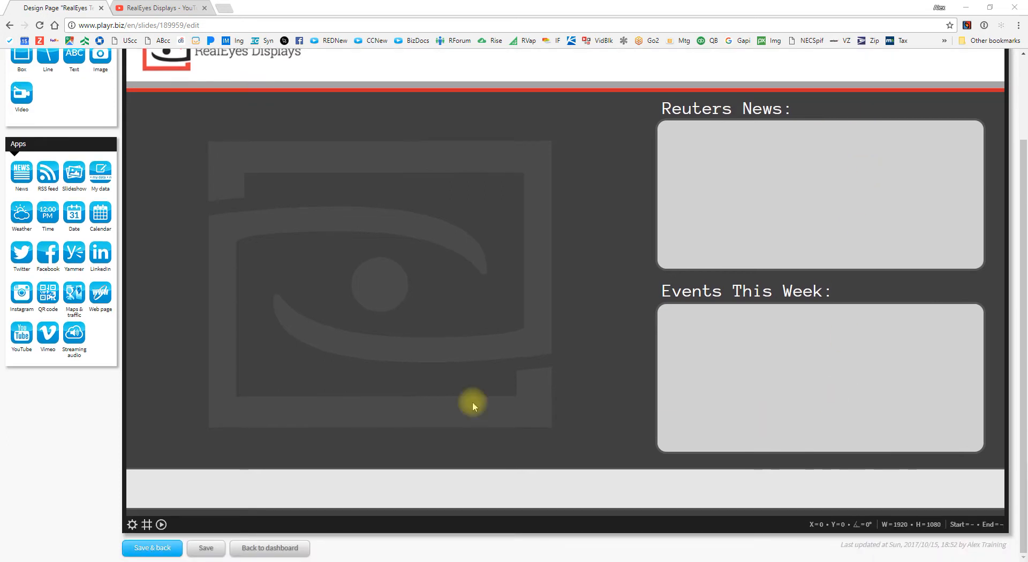
scroll(712, 348, up, 1)
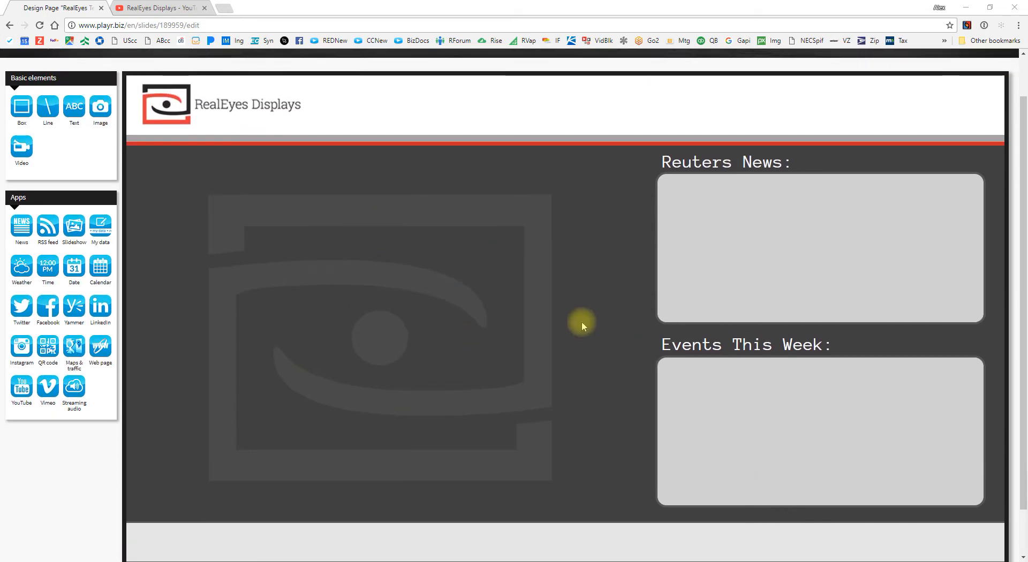
click(180, 107)
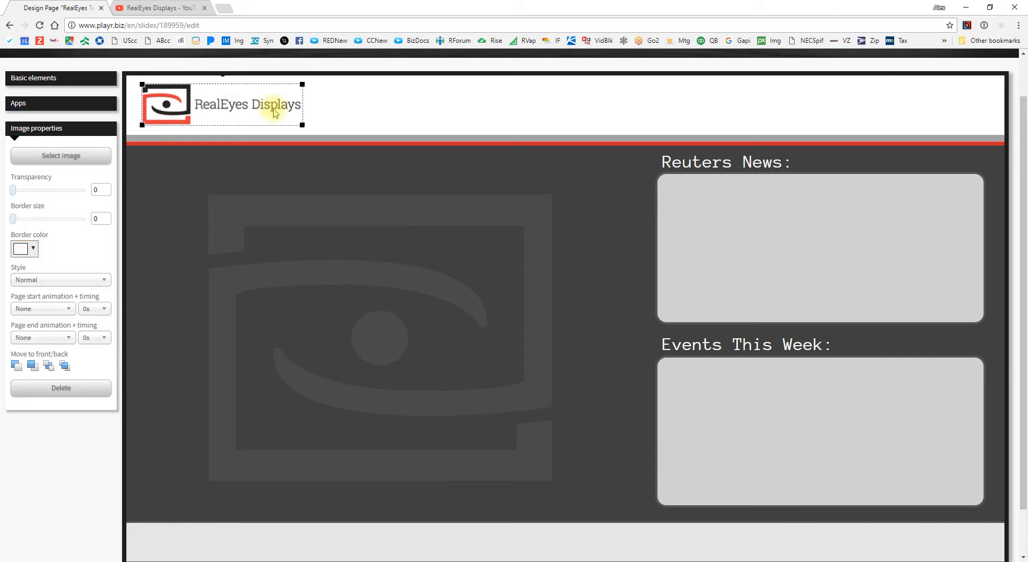
click(271, 139)
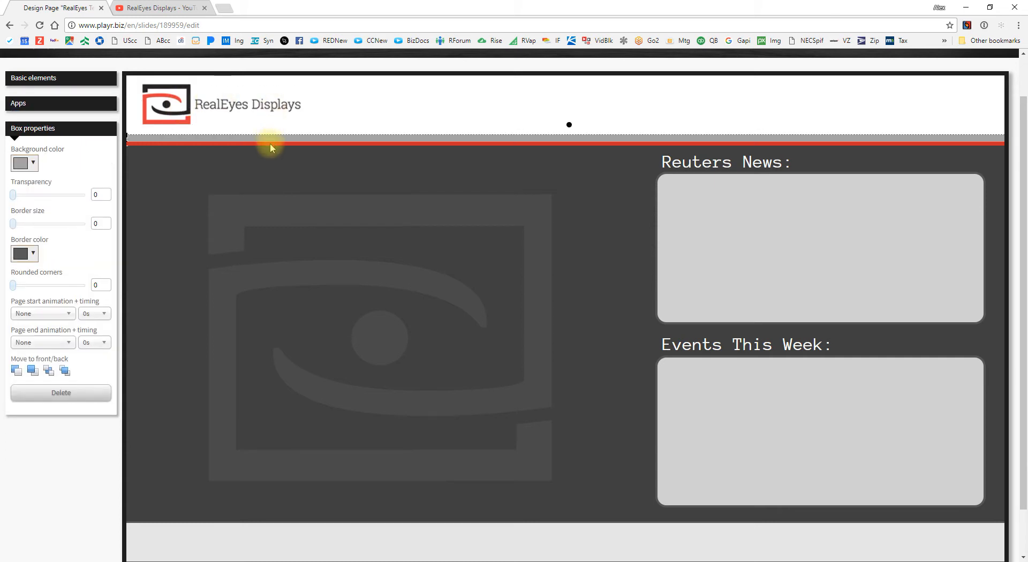
click(270, 143)
click(351, 89)
click(670, 158)
click(704, 320)
click(347, 221)
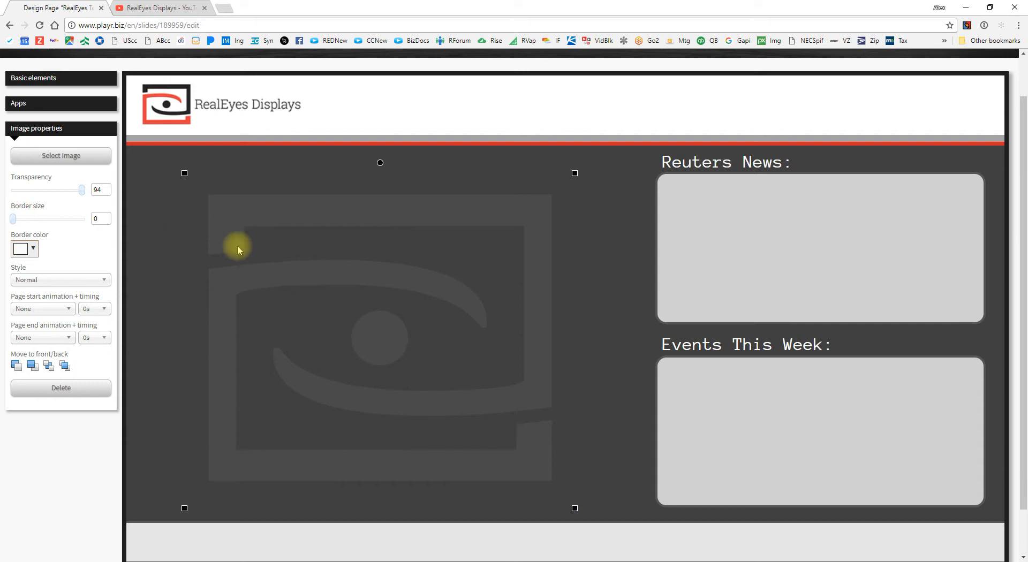
scroll(421, 387, down, 1)
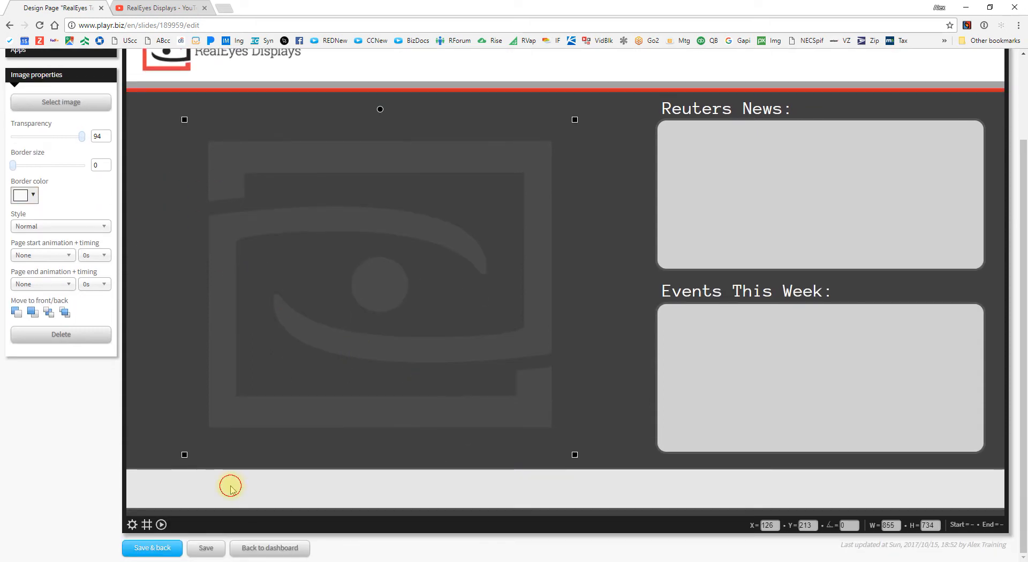
click(151, 490)
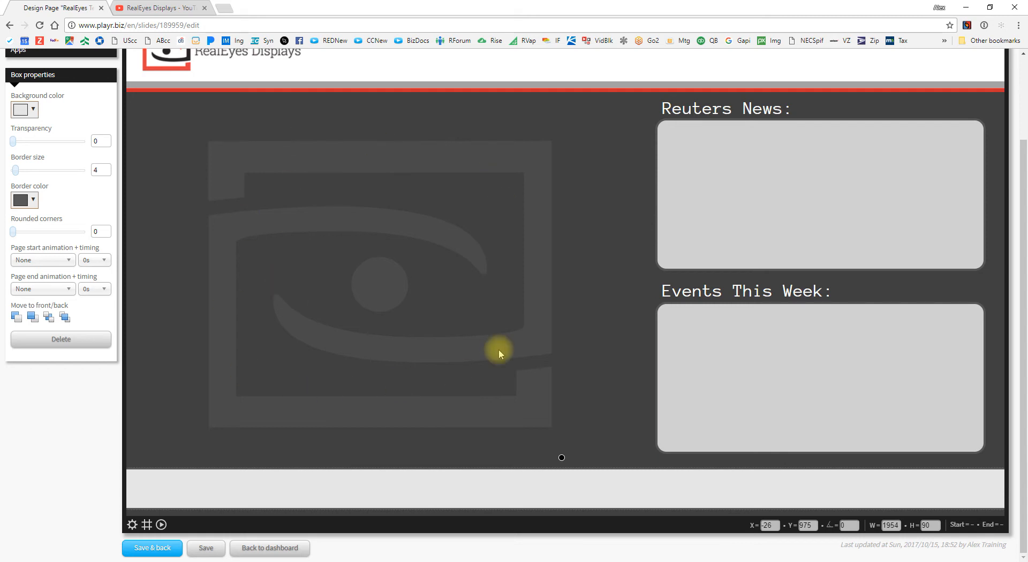
scroll(464, 225, up, 1)
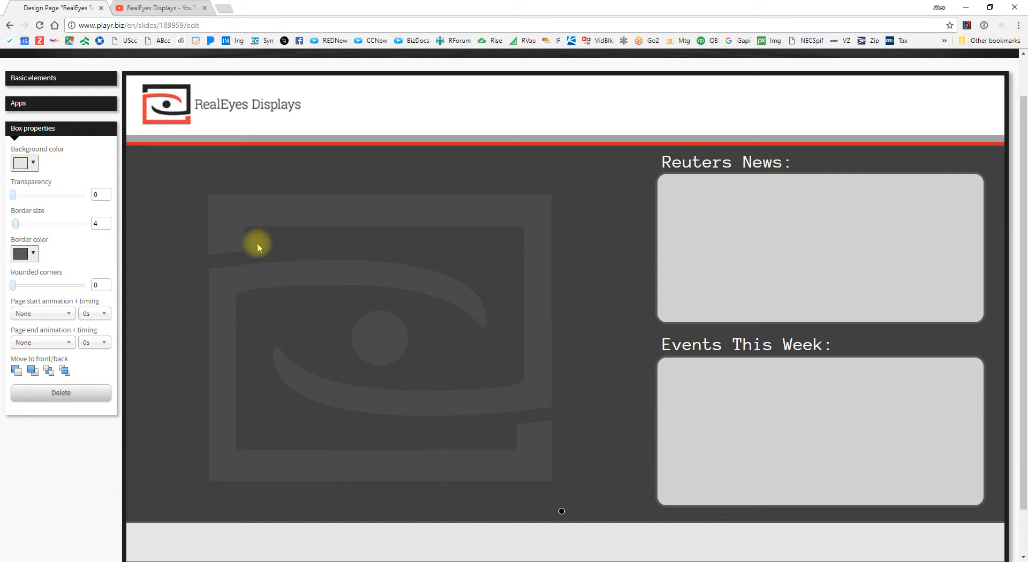
scroll(231, 213, down, 1)
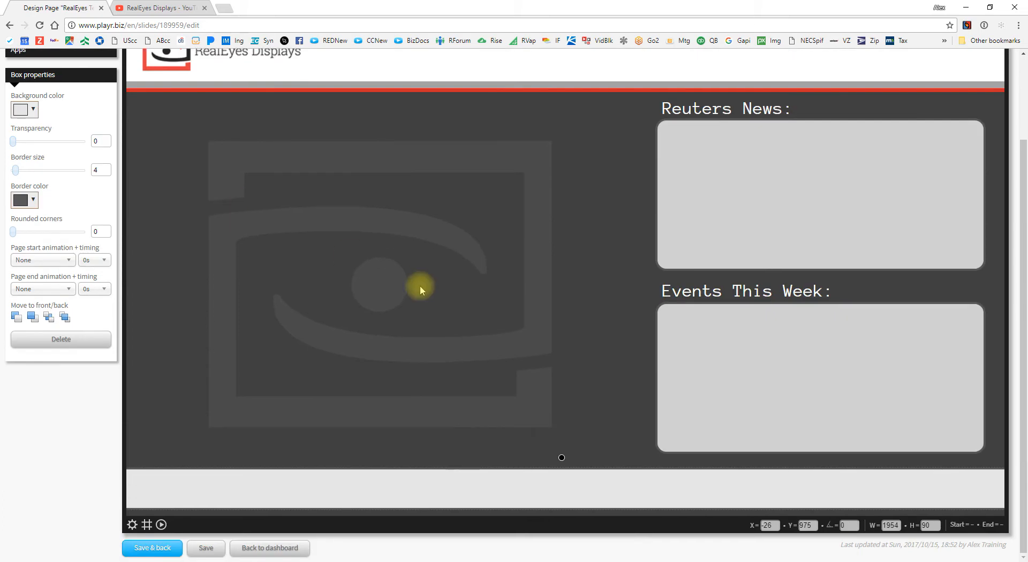
scroll(345, 234, up, 1)
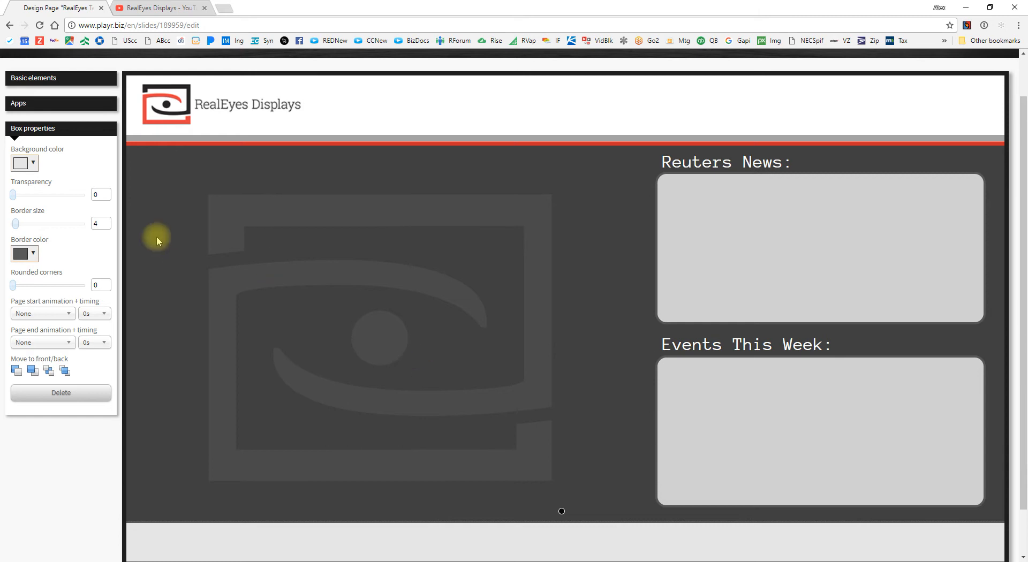
Step: Drop a News app into the Reuters News panel and stretch it to fill the panel
click(65, 103)
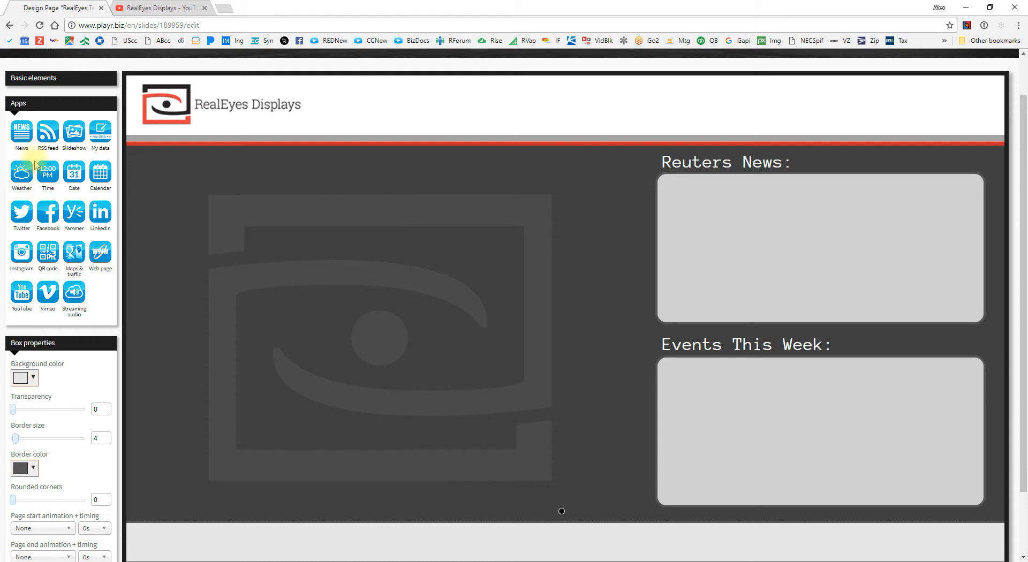
drag(59, 159, 825, 225)
drag(715, 219, 695, 203)
drag(913, 277, 978, 317)
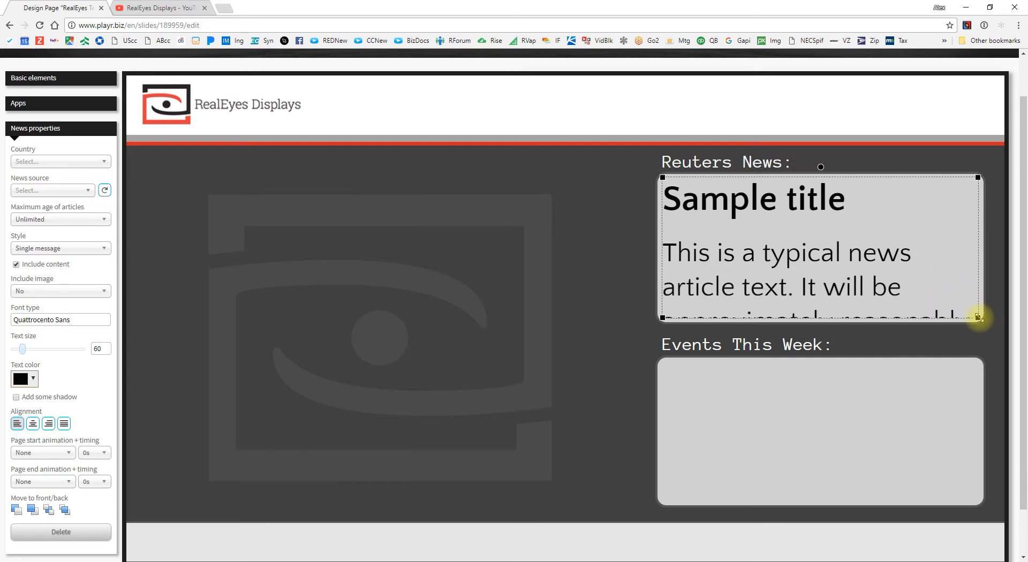
Step: Set the news feed to United States, source Reuters, text size 26
click(65, 161)
scroll(56, 232, down, 2)
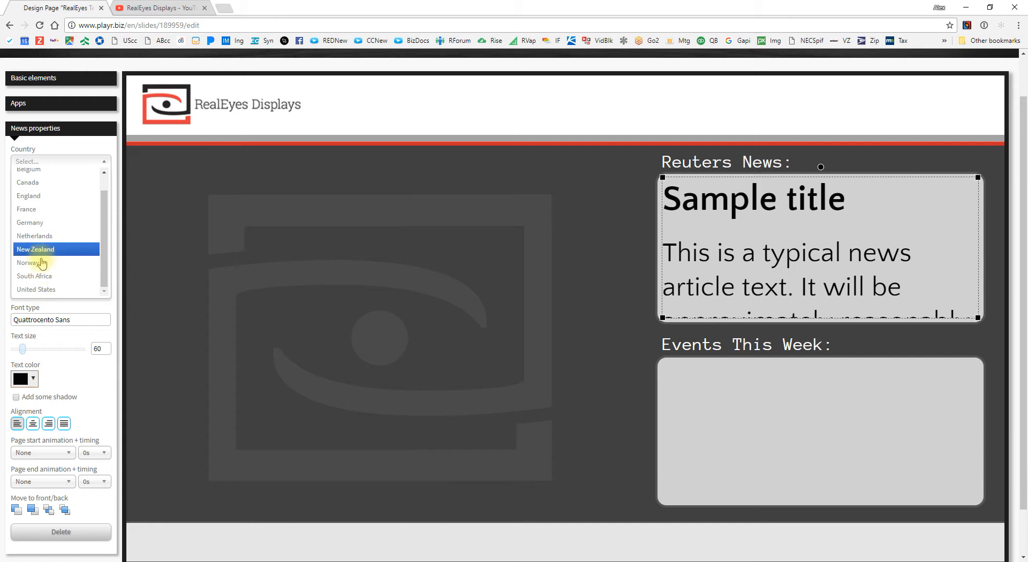
click(39, 289)
click(51, 190)
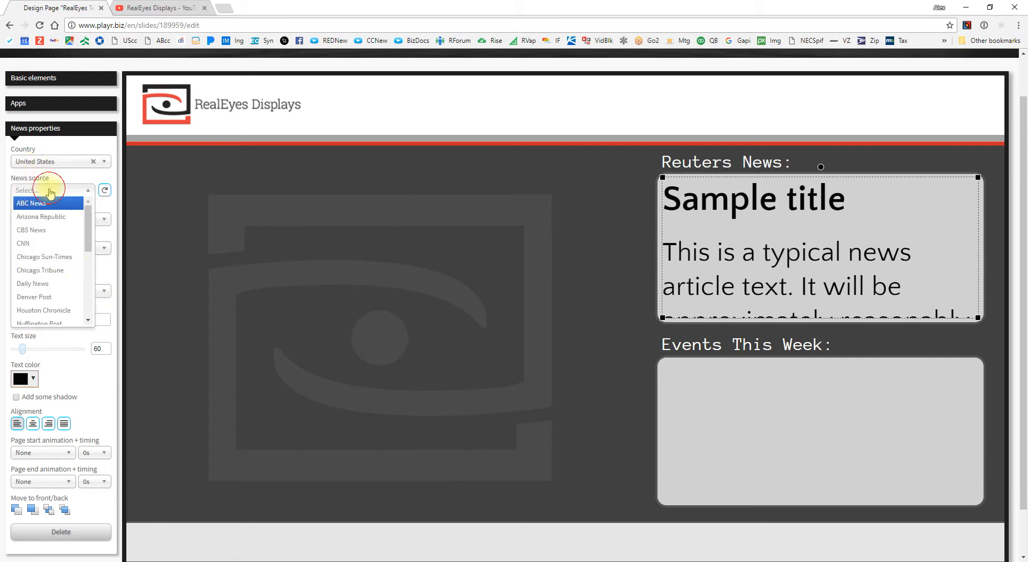
scroll(56, 270, down, 5)
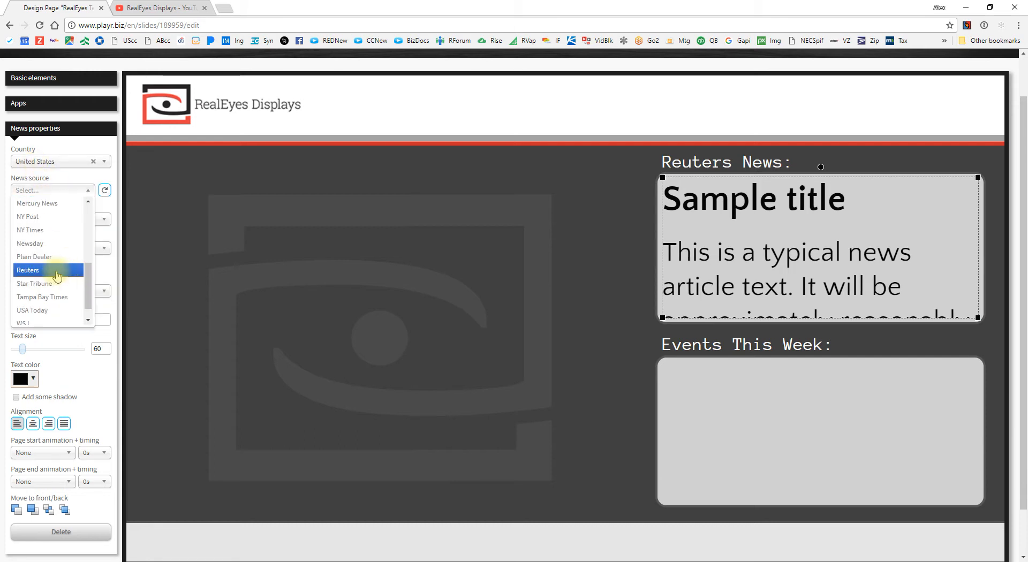
click(58, 276)
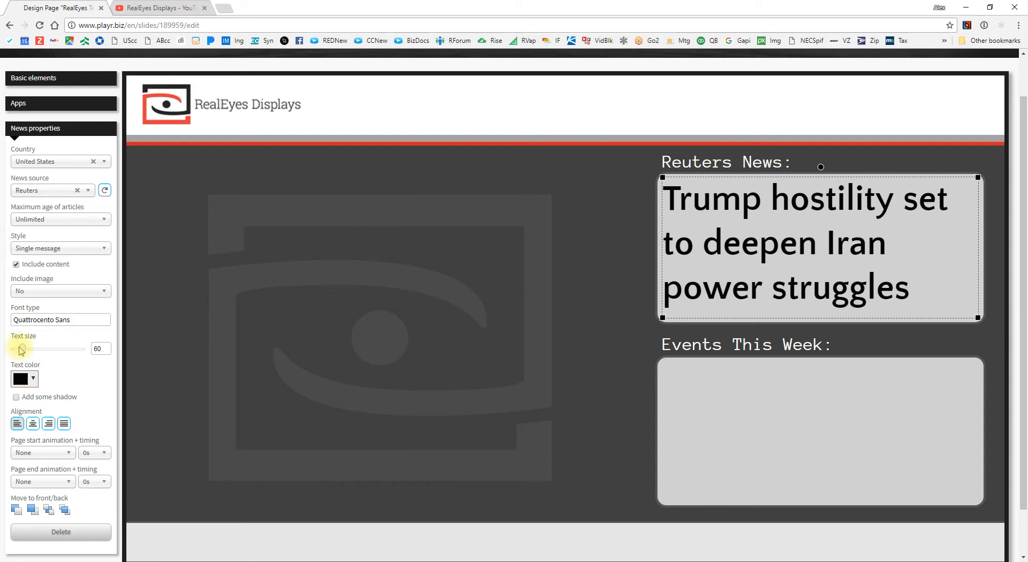
drag(22, 349, 17, 354)
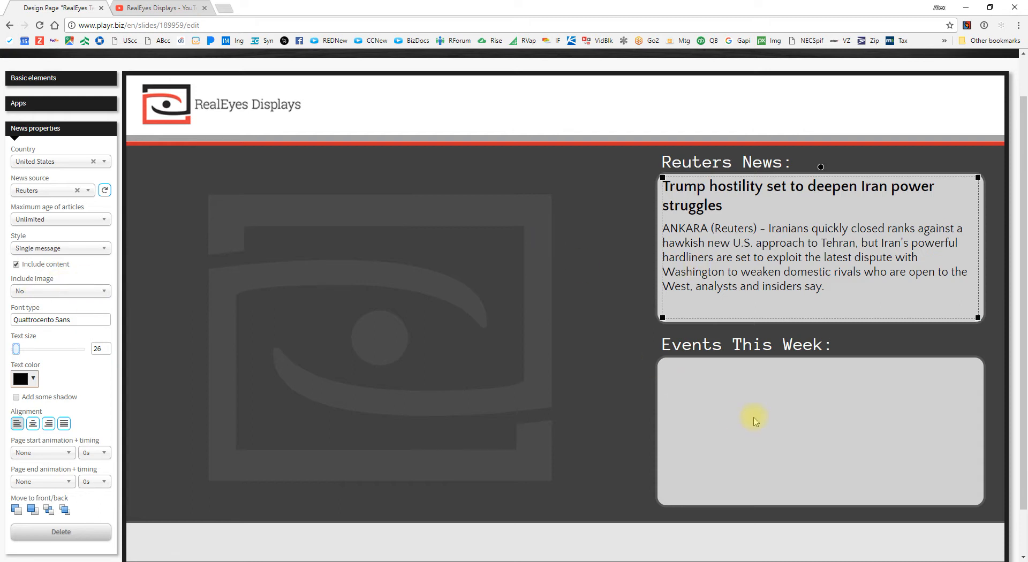
click(60, 105)
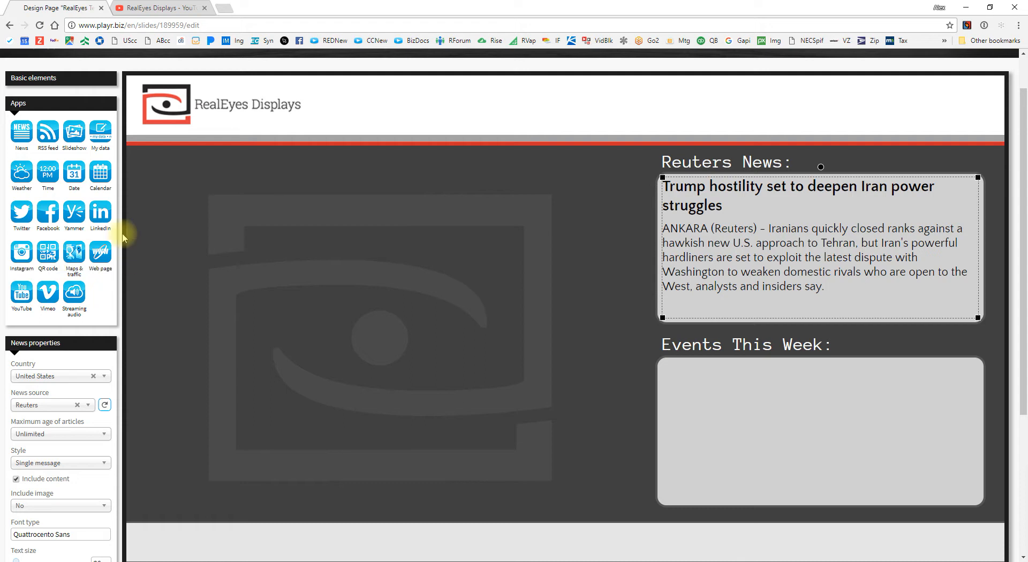
Step: Place a Calendar widget in the Events This Week box and resize it to fit
drag(100, 190, 702, 423)
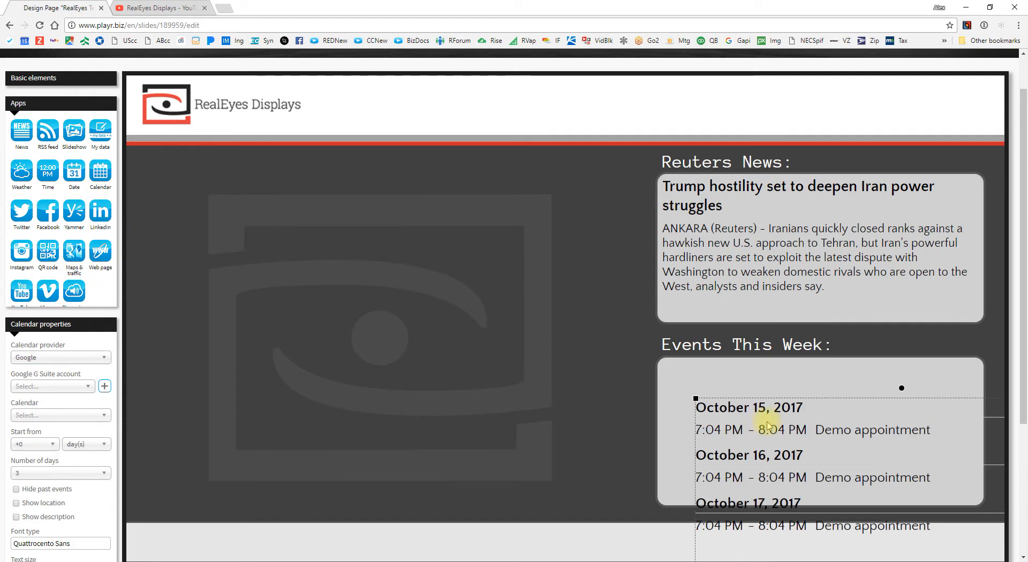
drag(775, 420, 659, 315)
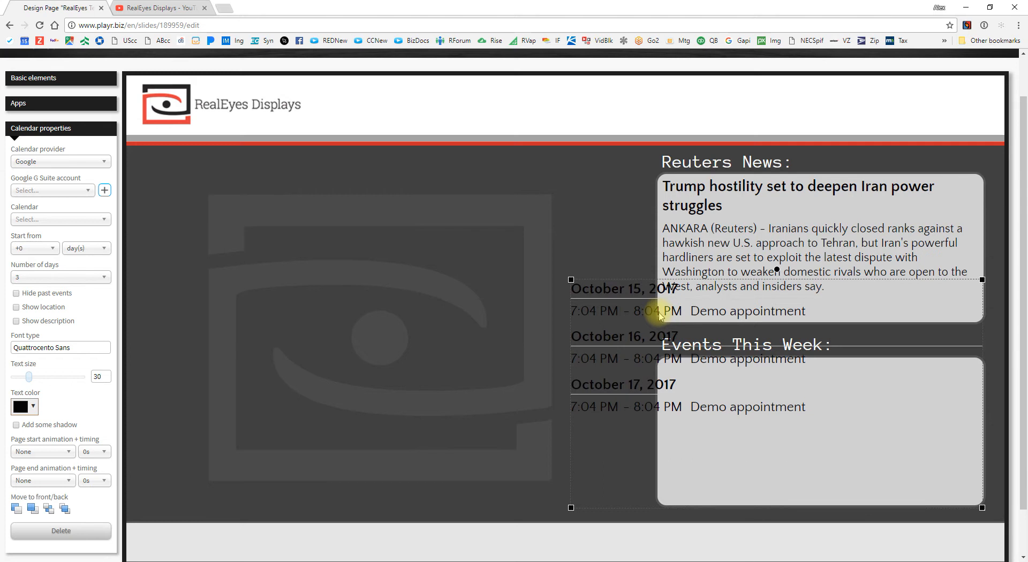
drag(571, 277, 660, 360)
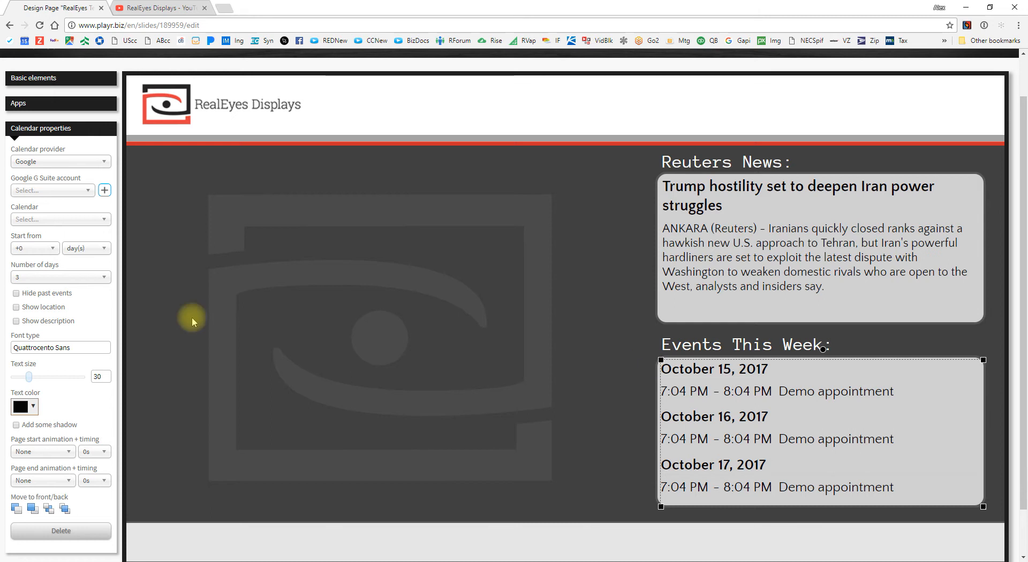
Step: Source the calendar from the demo Google account's calendar and raise its top edge slightly
click(47, 194)
click(47, 206)
click(48, 219)
click(56, 234)
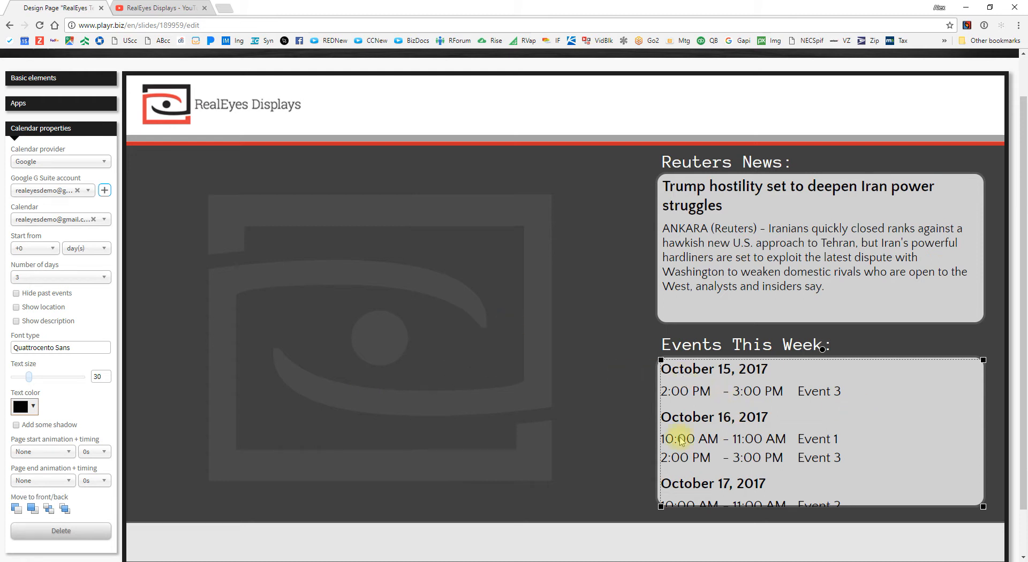
drag(660, 506, 663, 505)
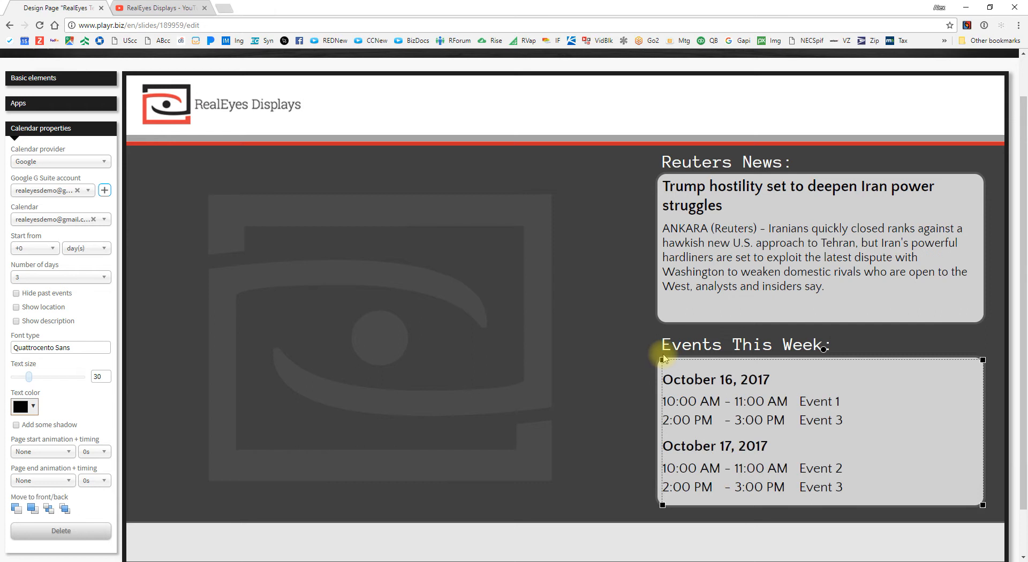
drag(662, 358, 662, 357)
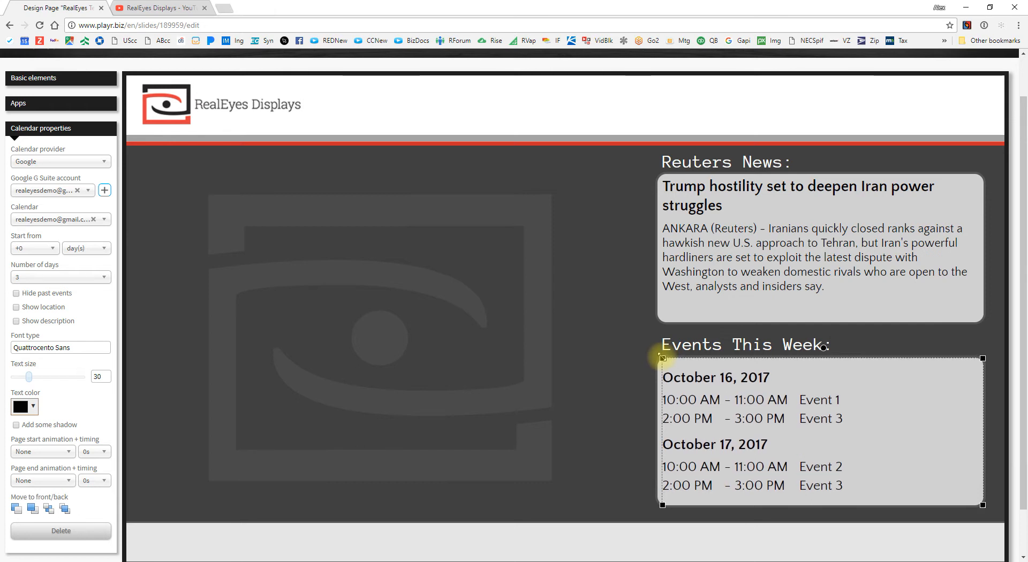
Step: Add a Time clock set to Minneapolis, Minnesota and move it to the header's right end
click(541, 359)
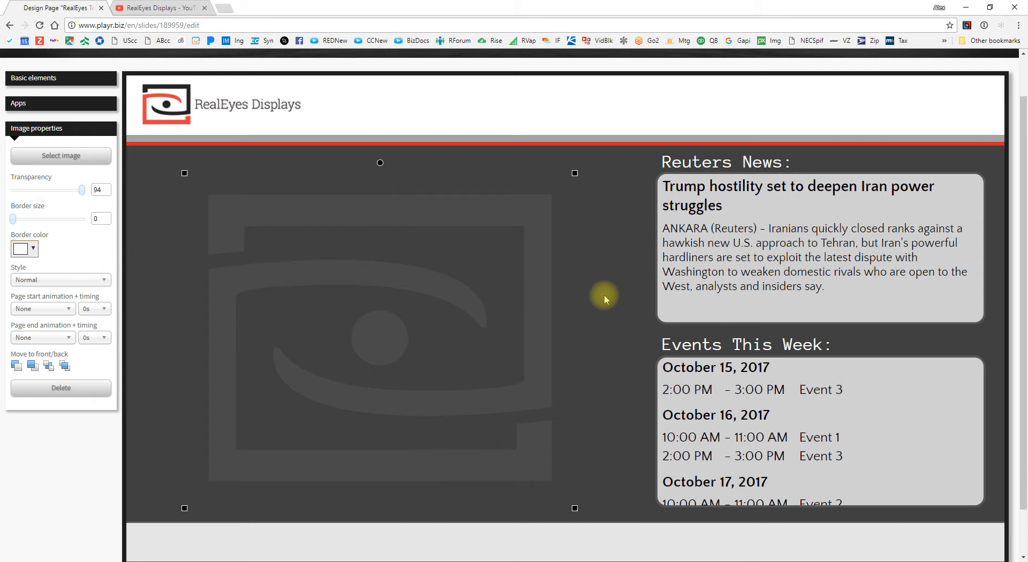
click(47, 104)
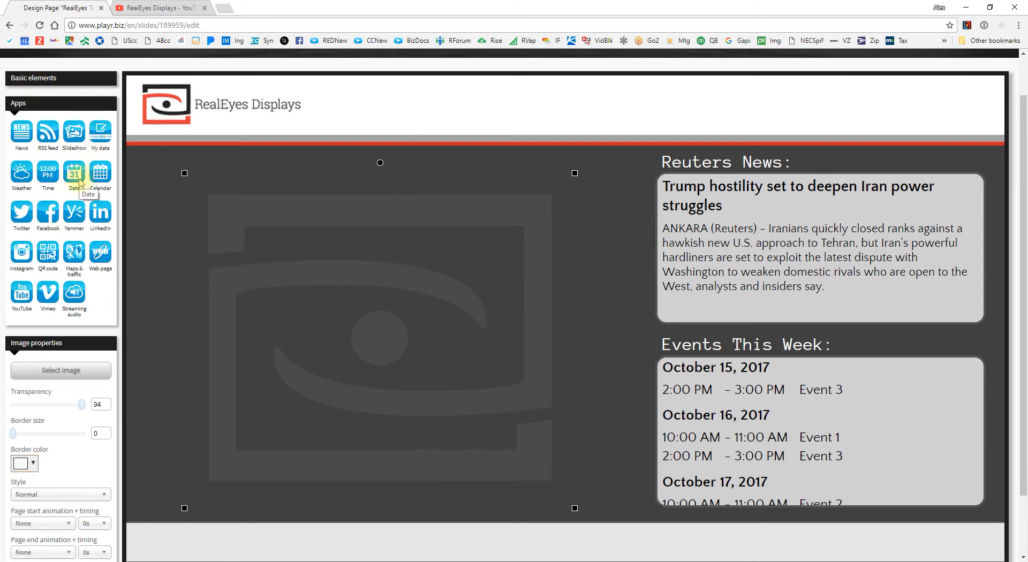
click(48, 172)
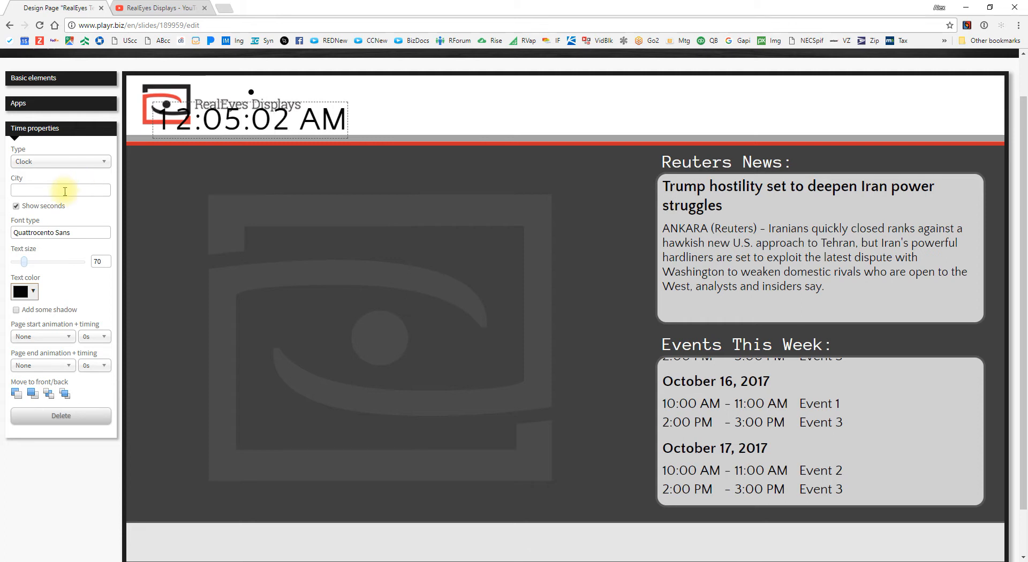
click(65, 191)
text(minneap)
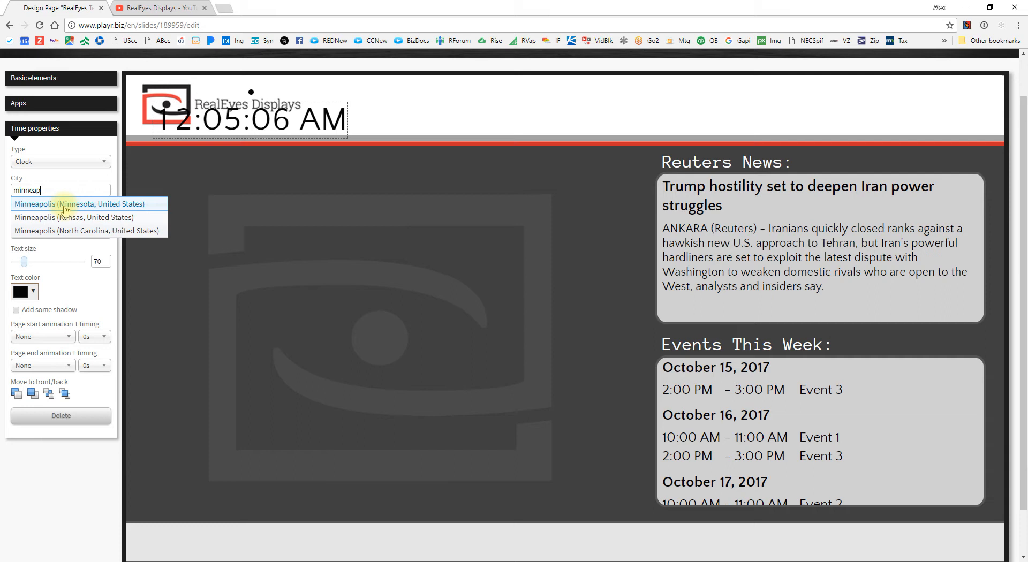
click(62, 205)
drag(249, 129, 941, 103)
Step: Hide the clock's seconds and enlarge its text to size 89
click(15, 206)
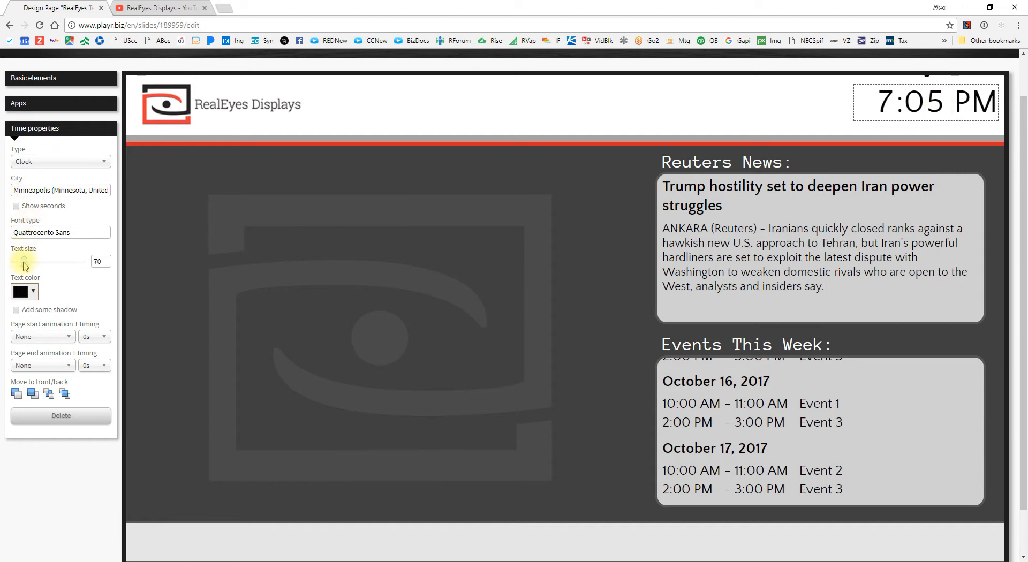
drag(25, 265, 28, 264)
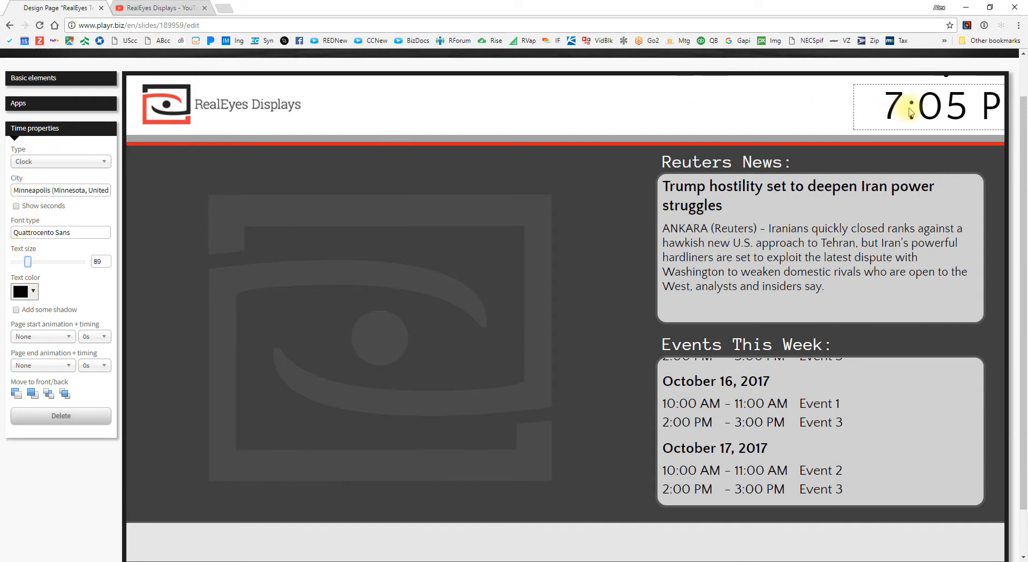
drag(870, 110, 868, 109)
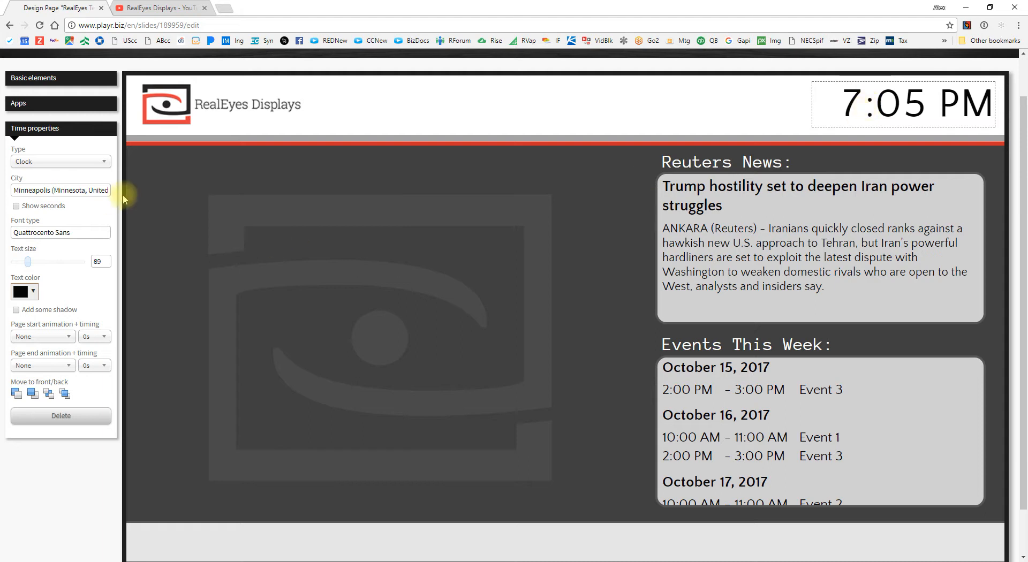
Step: Copy the dark box's background colour value, hsv(0, 0%, 24%)
click(142, 189)
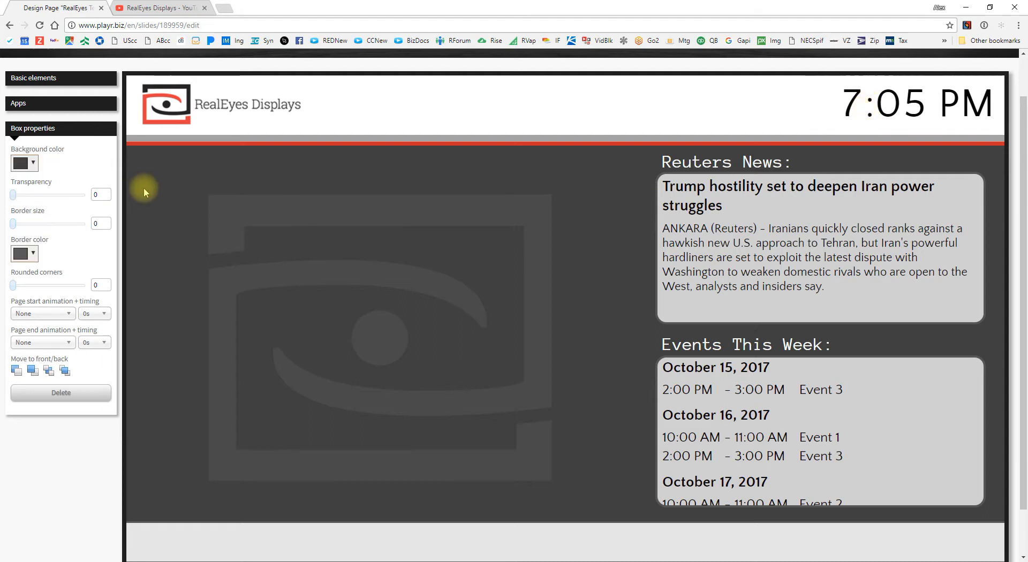
click(20, 163)
click(137, 261)
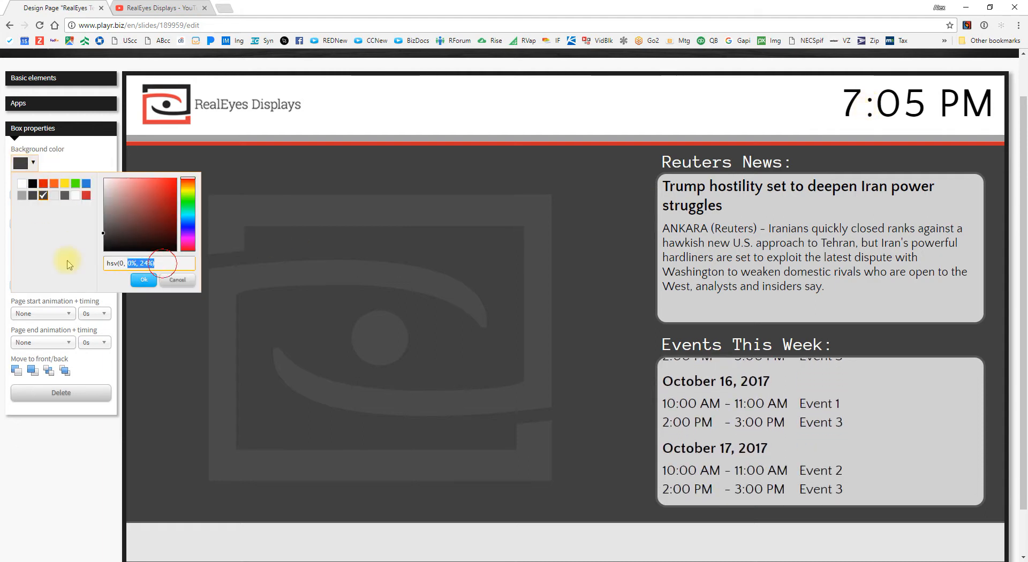
key(ctrl+c)
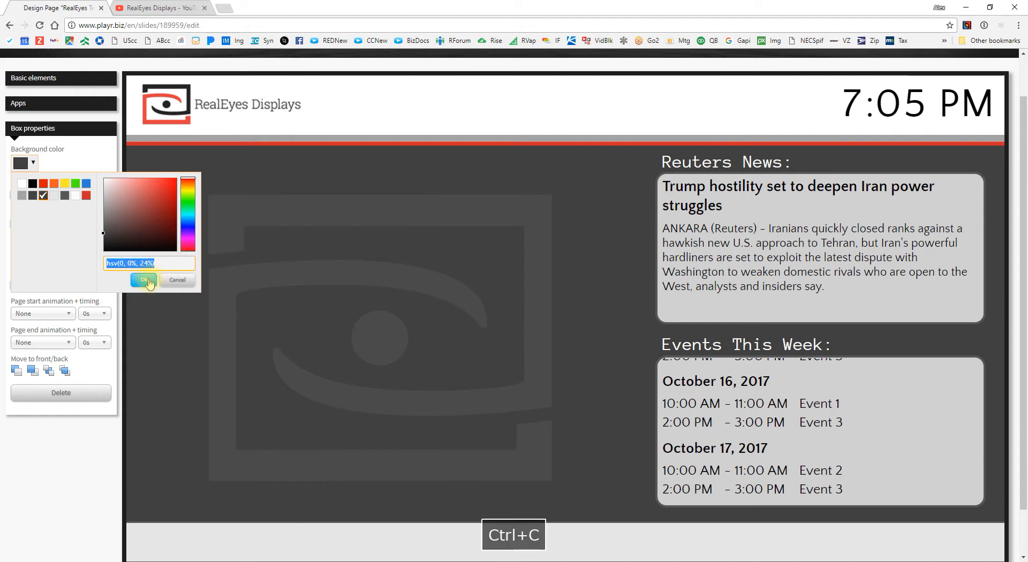
click(144, 280)
Step: Paste hsv(0, 0%, 24%) as the clock's text colour and apply it
click(880, 104)
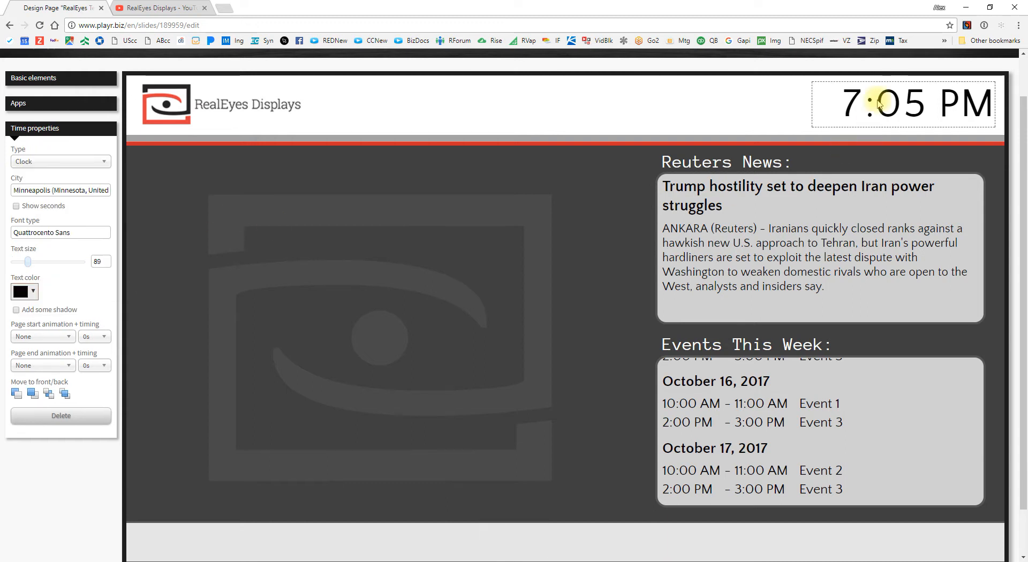
click(22, 293)
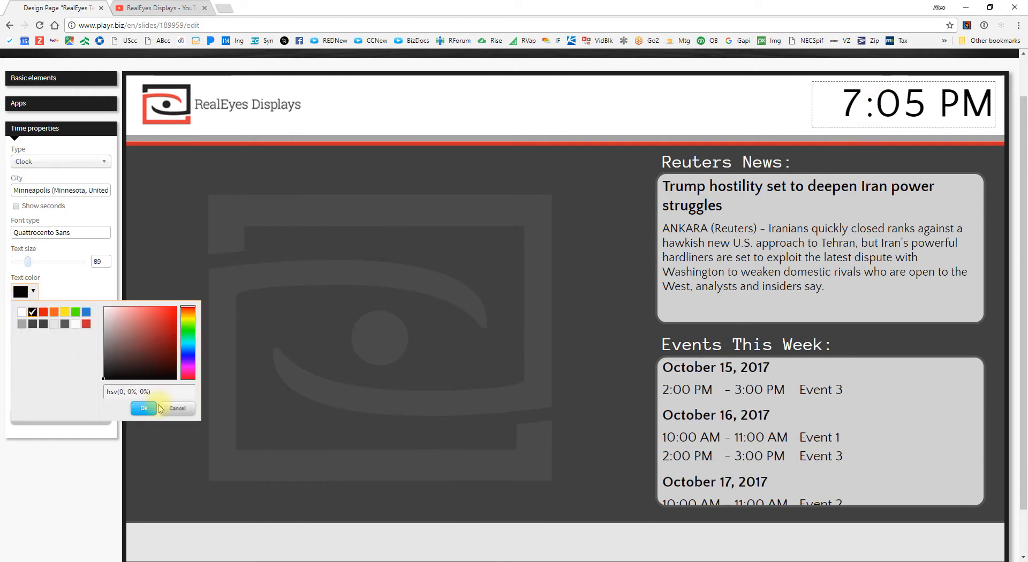
click(165, 391)
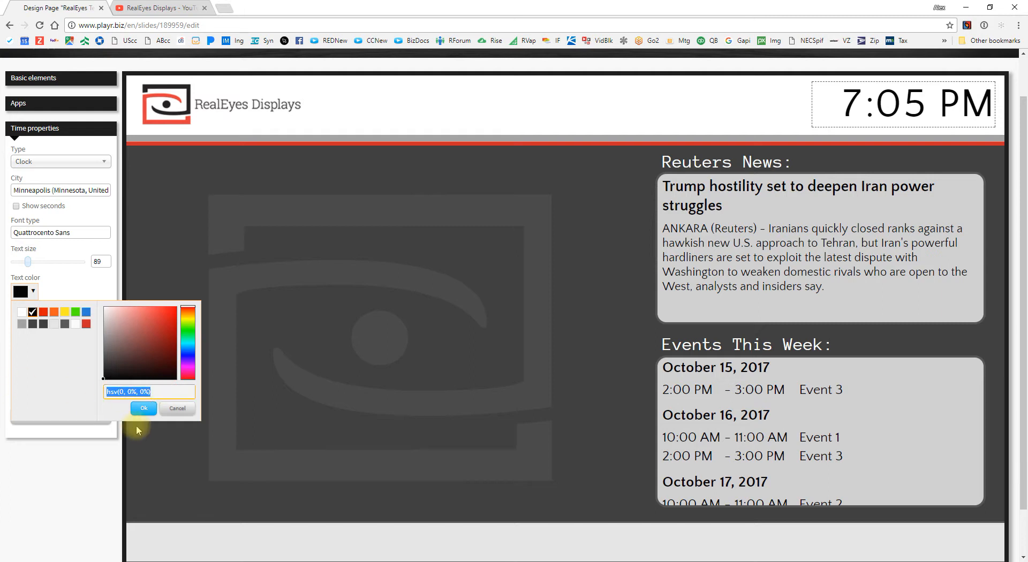
key(ctrl+v)
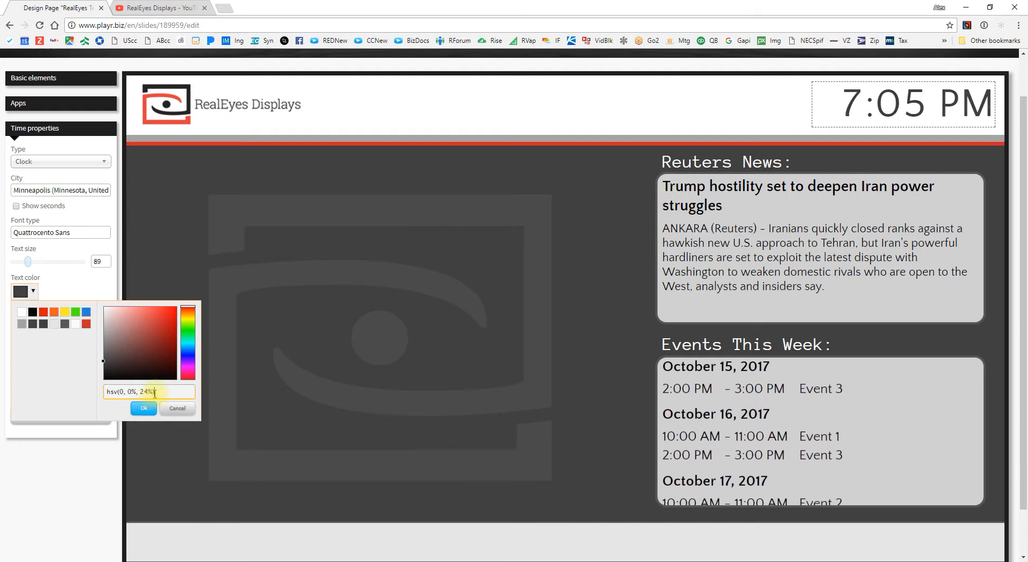
click(144, 408)
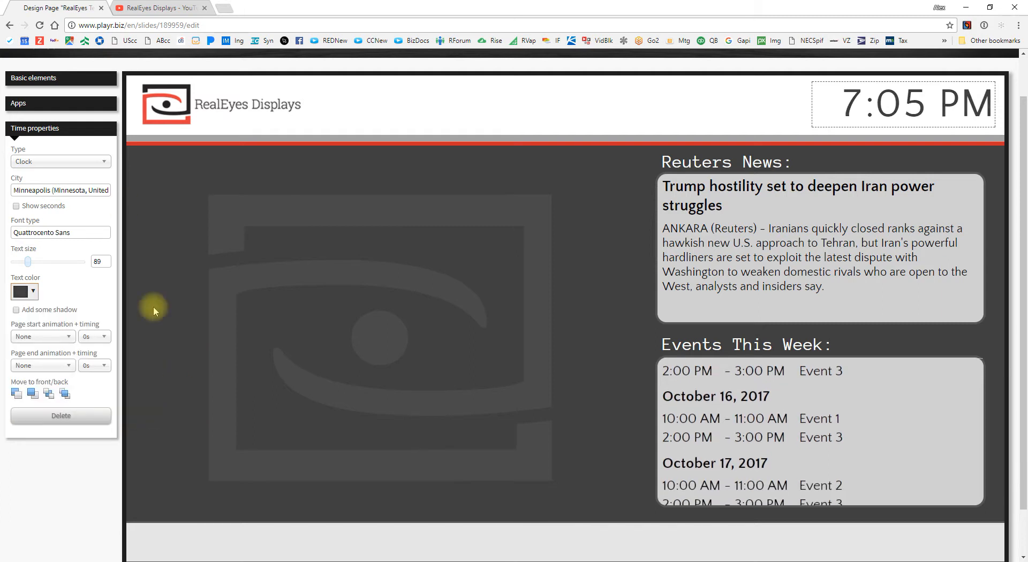
Step: Add a Date app showing October 15, 2017 to the header beside the clock
click(65, 80)
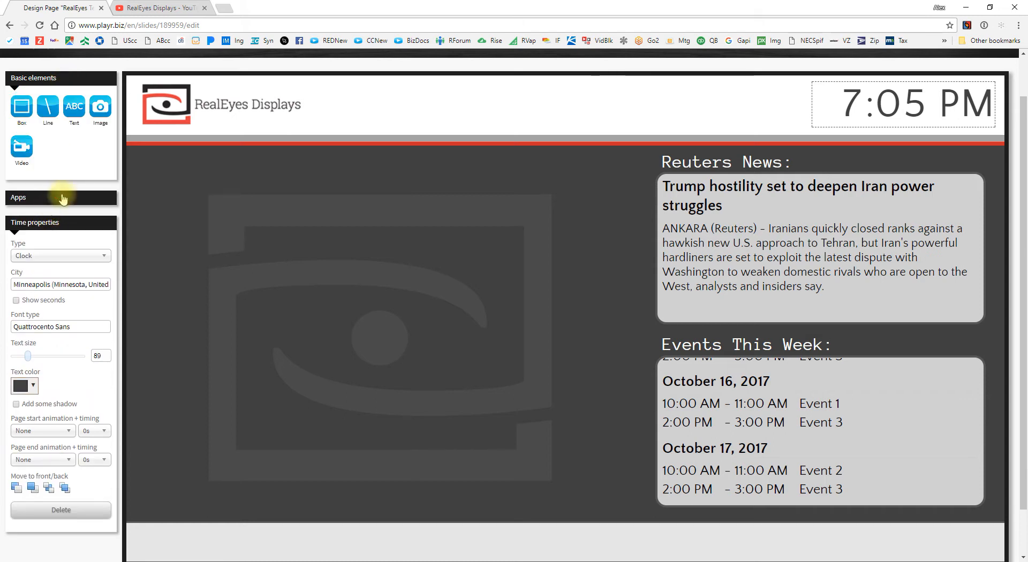
click(63, 198)
drag(75, 274, 535, 107)
drag(629, 93, 626, 96)
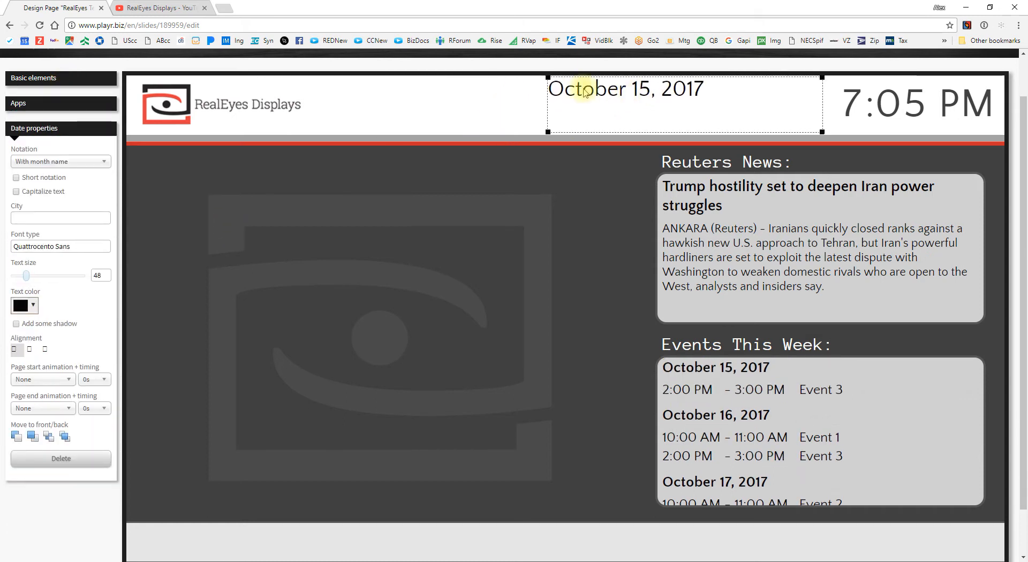
drag(548, 78, 565, 97)
drag(678, 117, 691, 111)
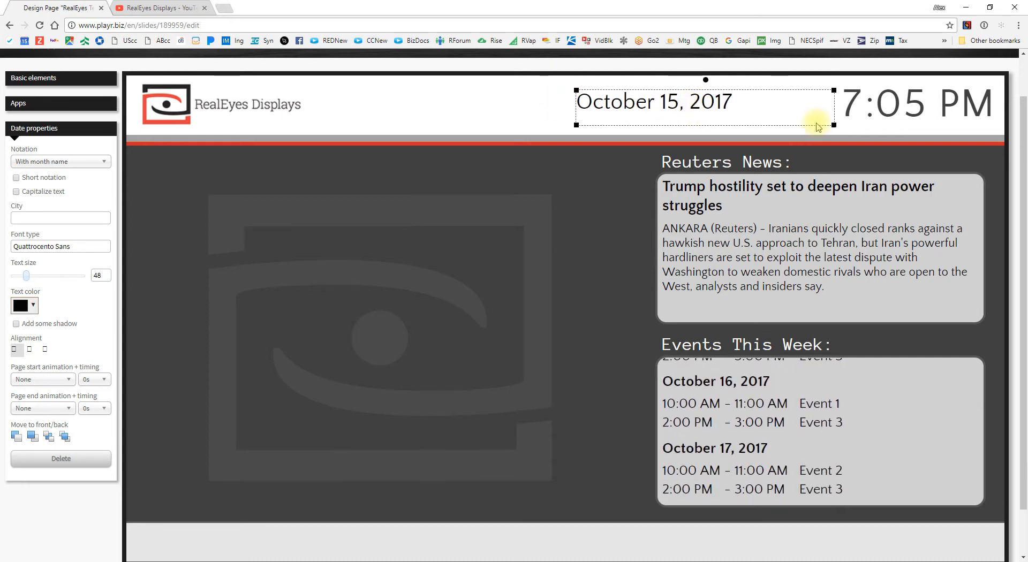
drag(831, 125, 831, 121)
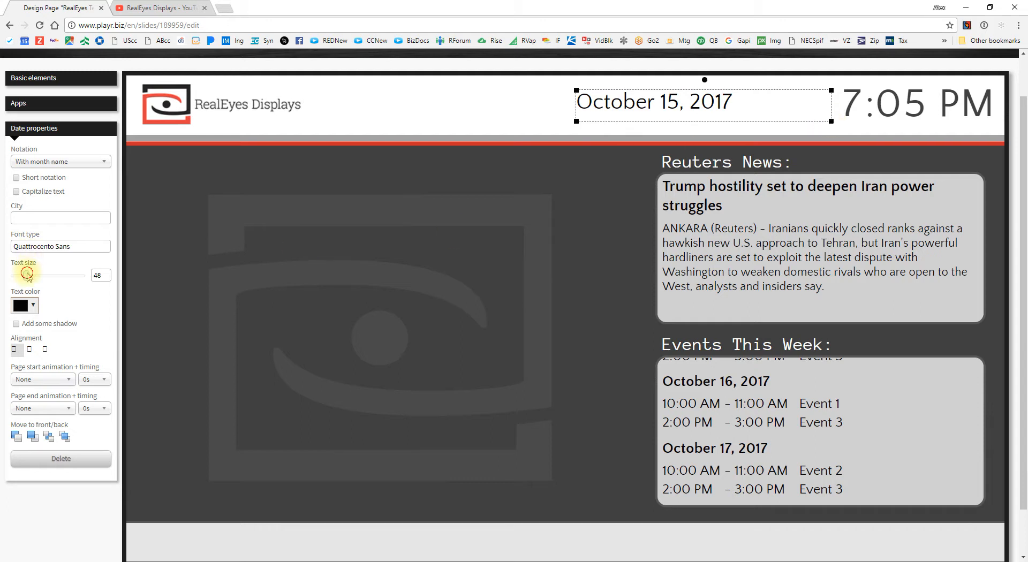
Step: Set the date's text size to 58 and its colour to the pasted dark grey
drag(27, 275, 30, 277)
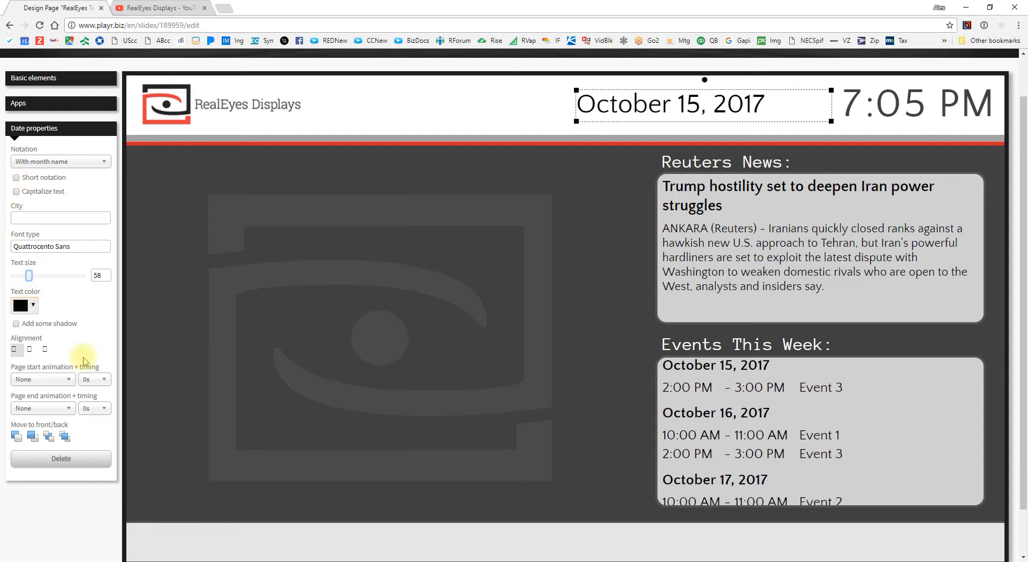
click(22, 305)
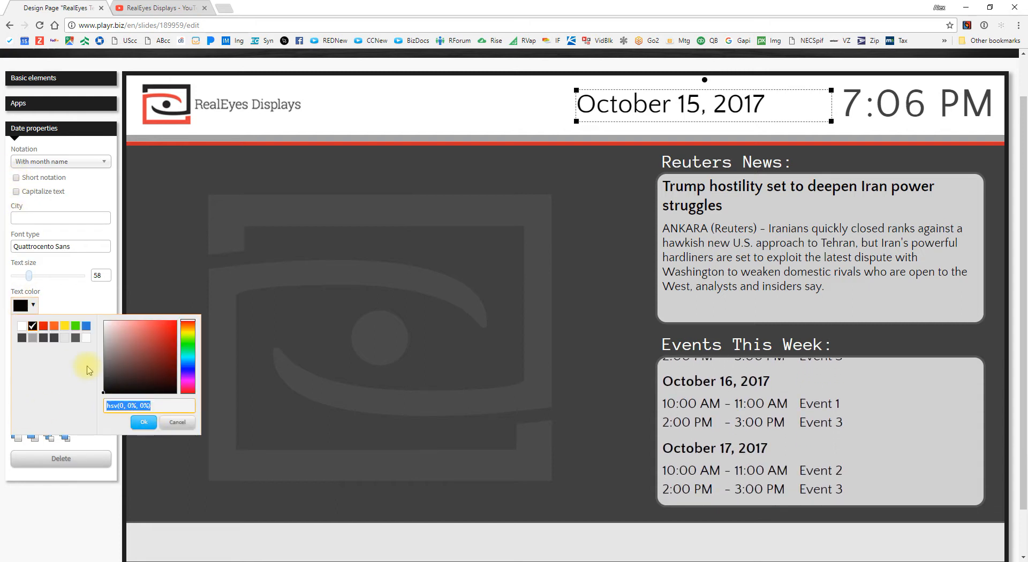
key(ctrl+v)
click(140, 422)
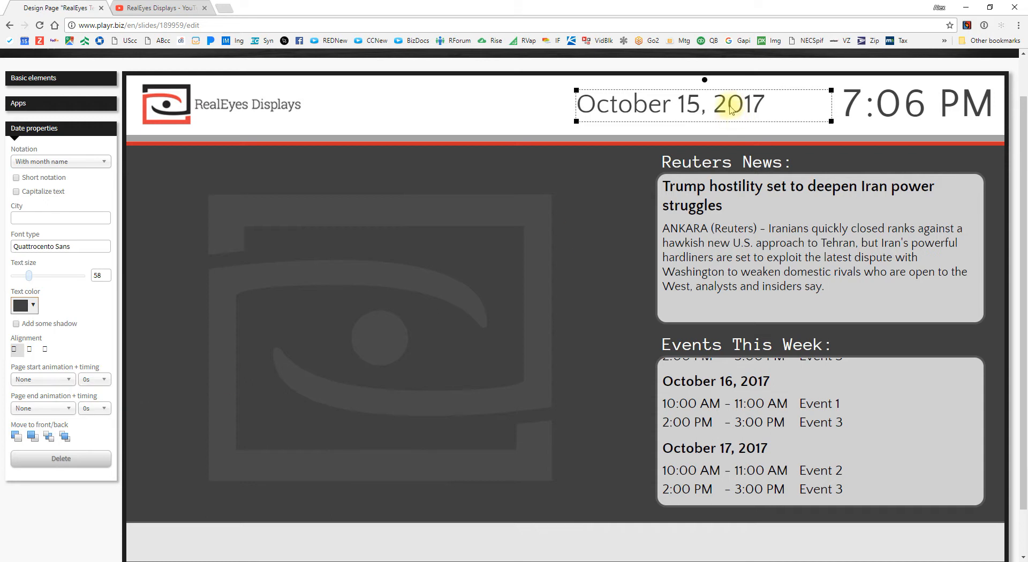
Step: Right-align the date text and fine-tune its position next to the clock
drag(730, 110, 739, 105)
click(624, 197)
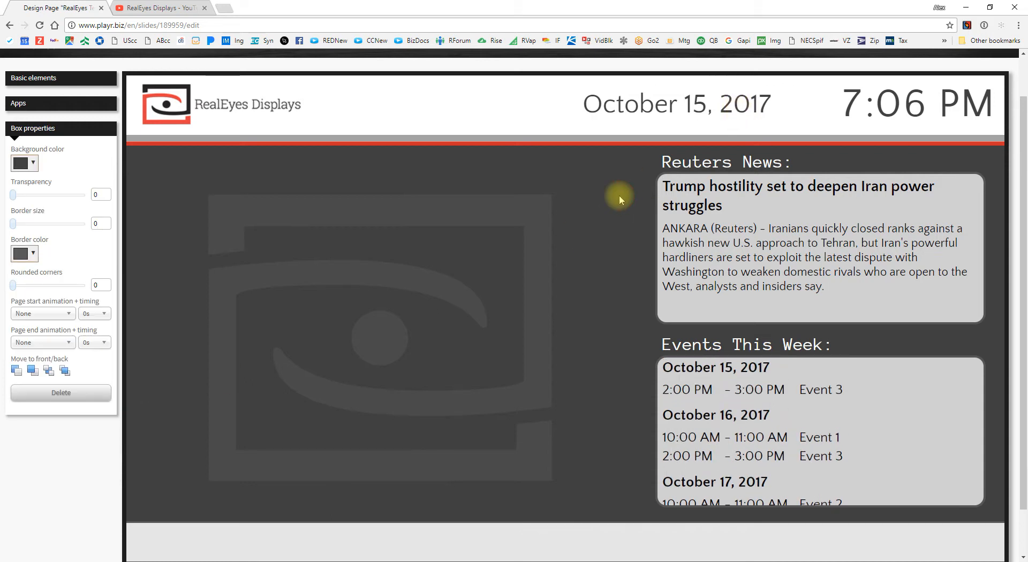
click(720, 107)
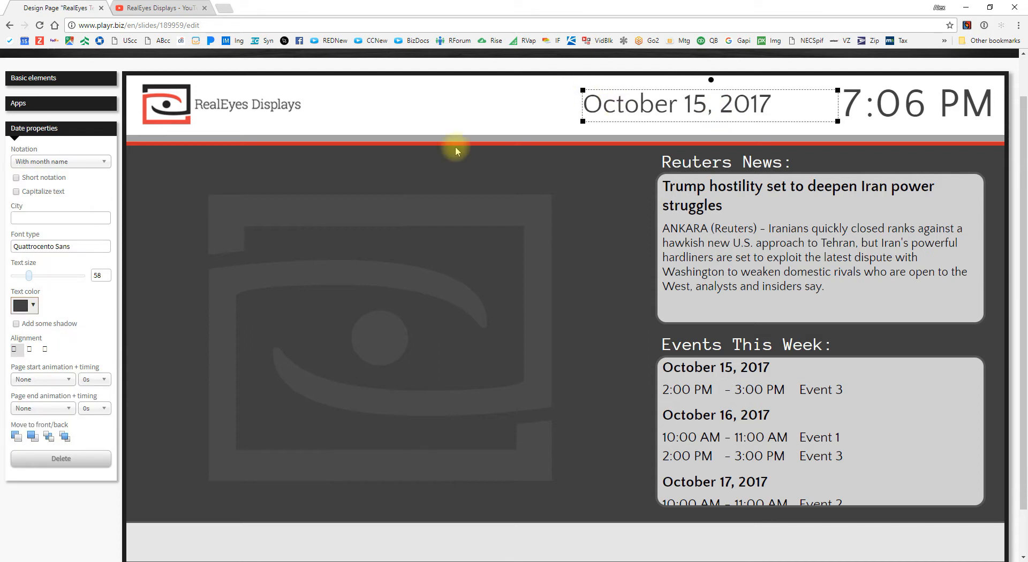
click(46, 350)
drag(744, 108, 724, 111)
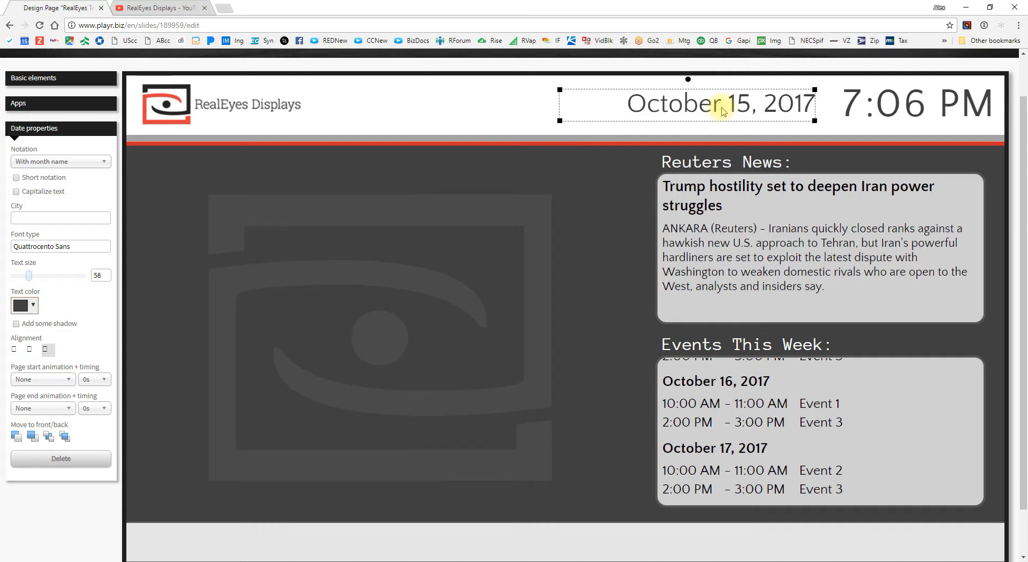
click(554, 229)
Step: Drag the My data app onto the slide bottom as a 'This is sample text' ticker
scroll(494, 358, down, 1)
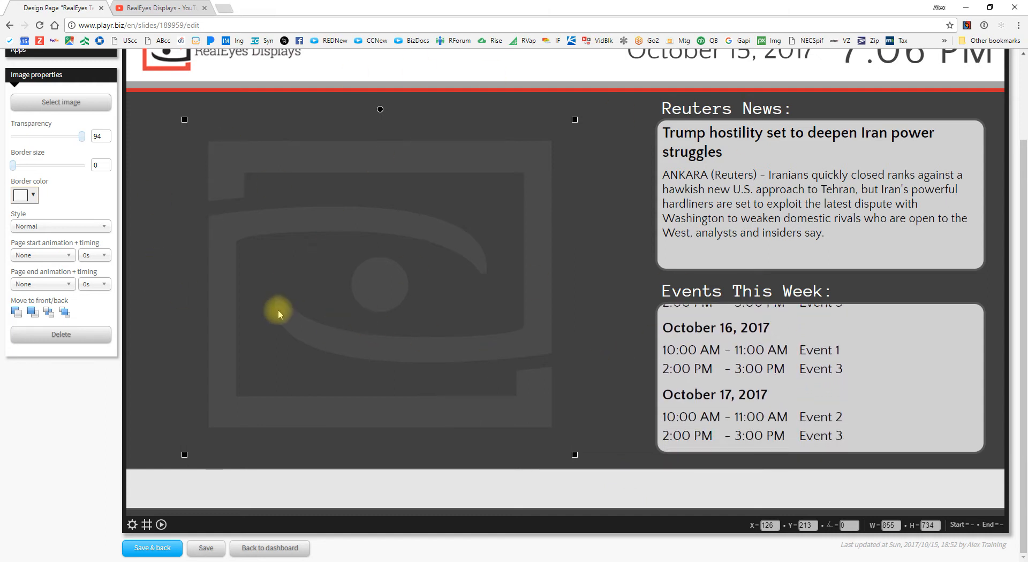
scroll(178, 287, up, 2)
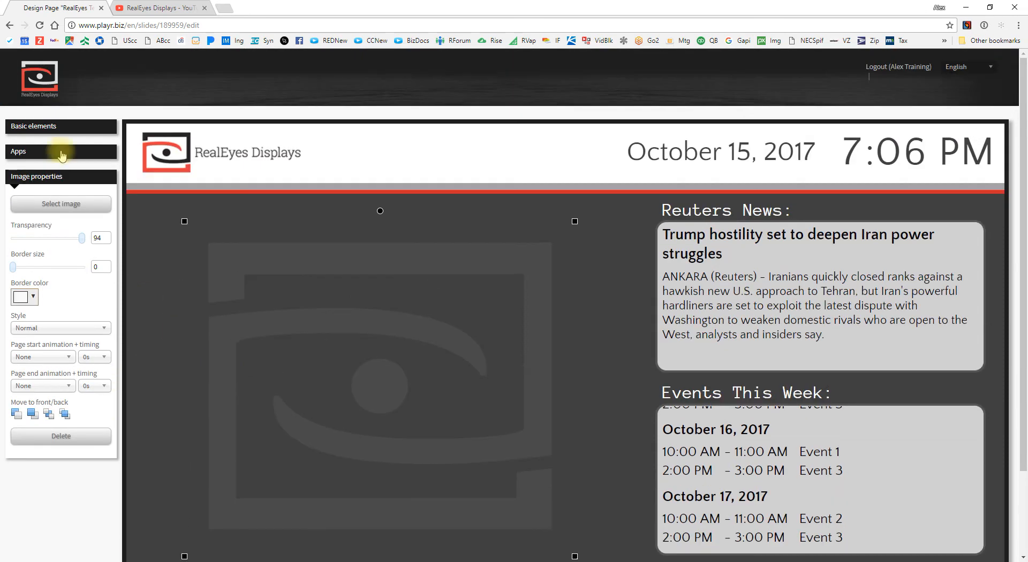
click(70, 154)
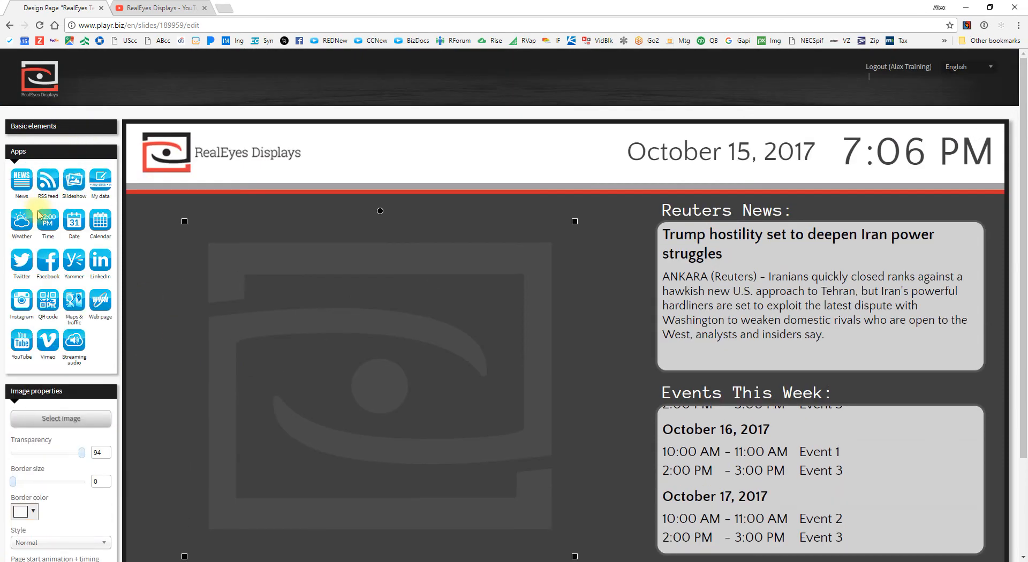
scroll(86, 235, down, 1)
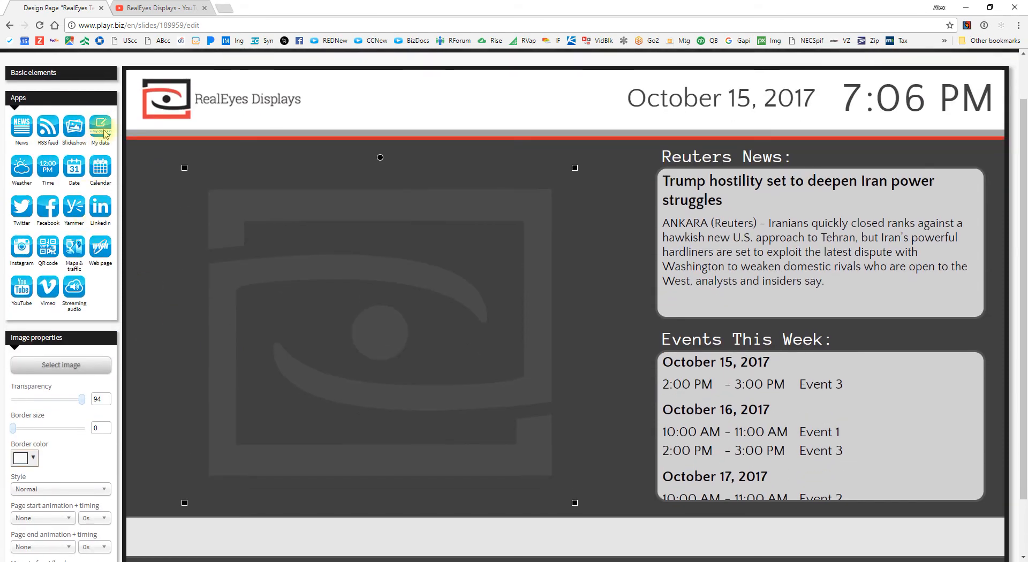
drag(104, 134, 259, 520)
scroll(275, 500, down, 1)
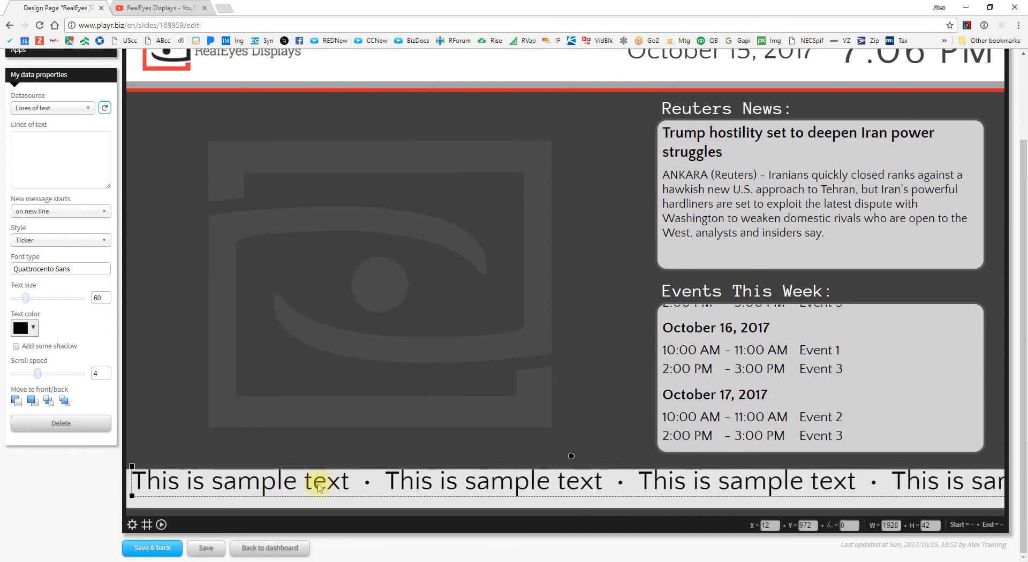
Step: Align the ticker flush with the bottom-left edge, 1920 px wide and 100 px tall
drag(317, 486, 303, 491)
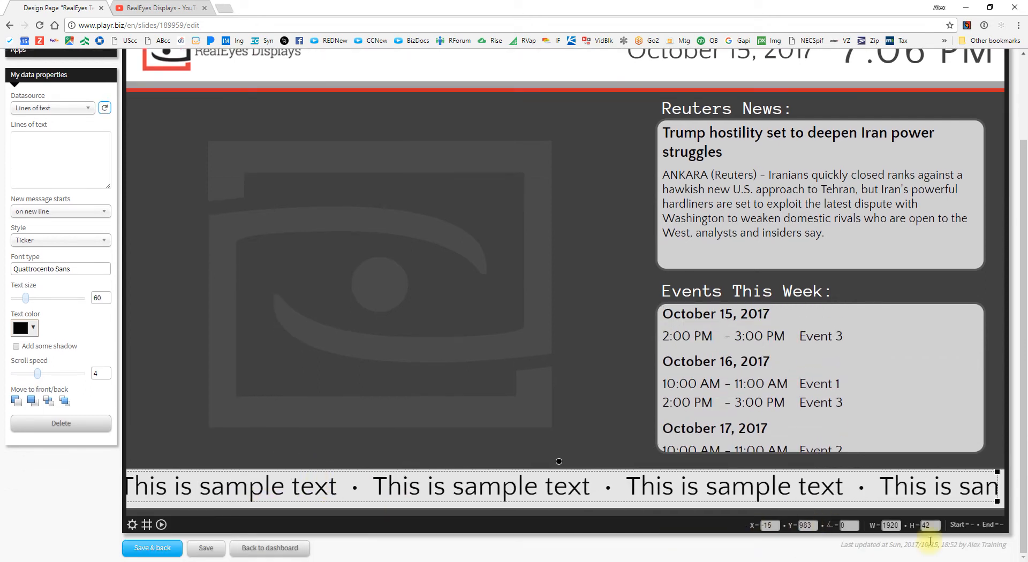
drag(877, 490, 887, 491)
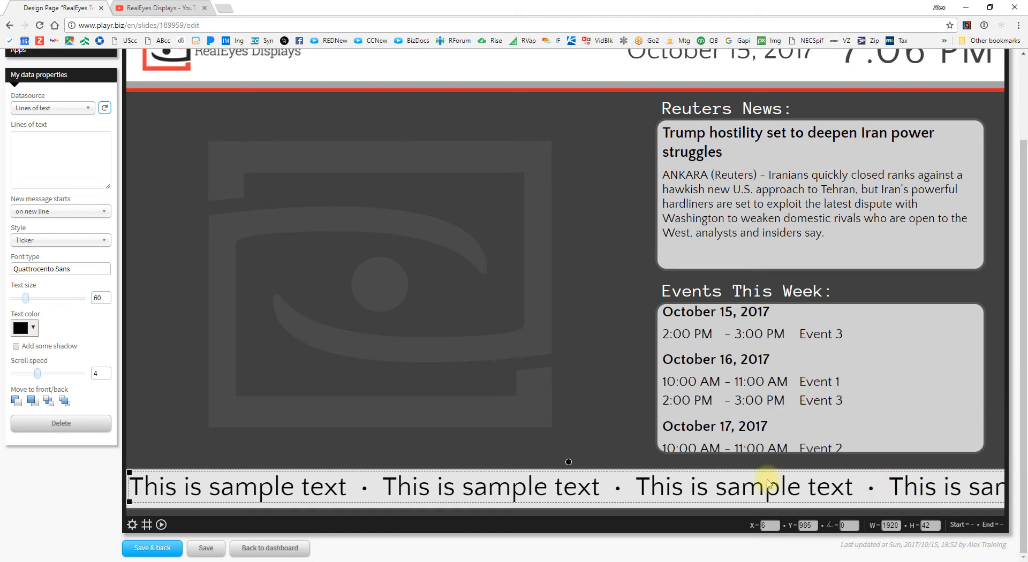
drag(252, 487, 248, 488)
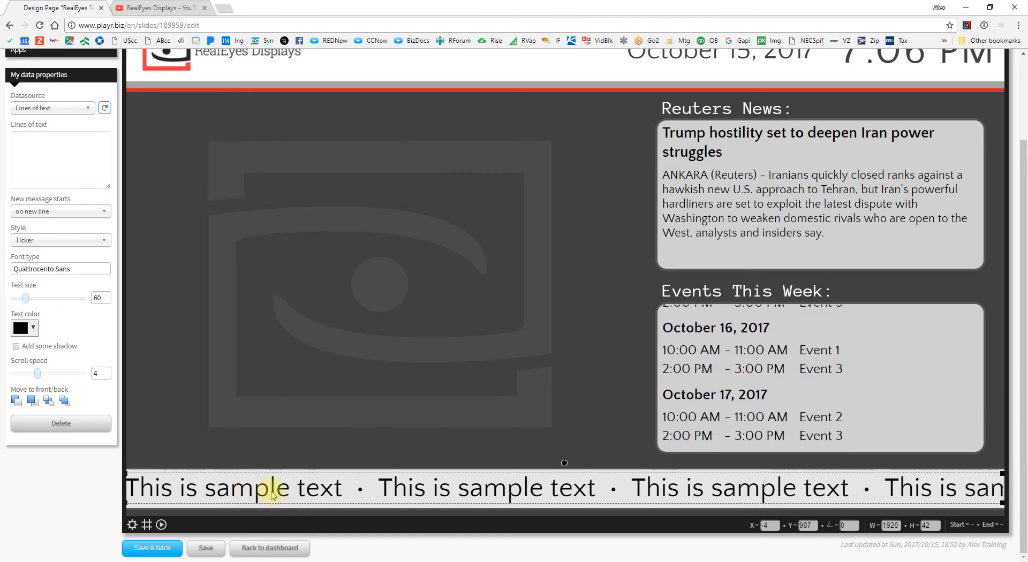
drag(129, 472, 128, 510)
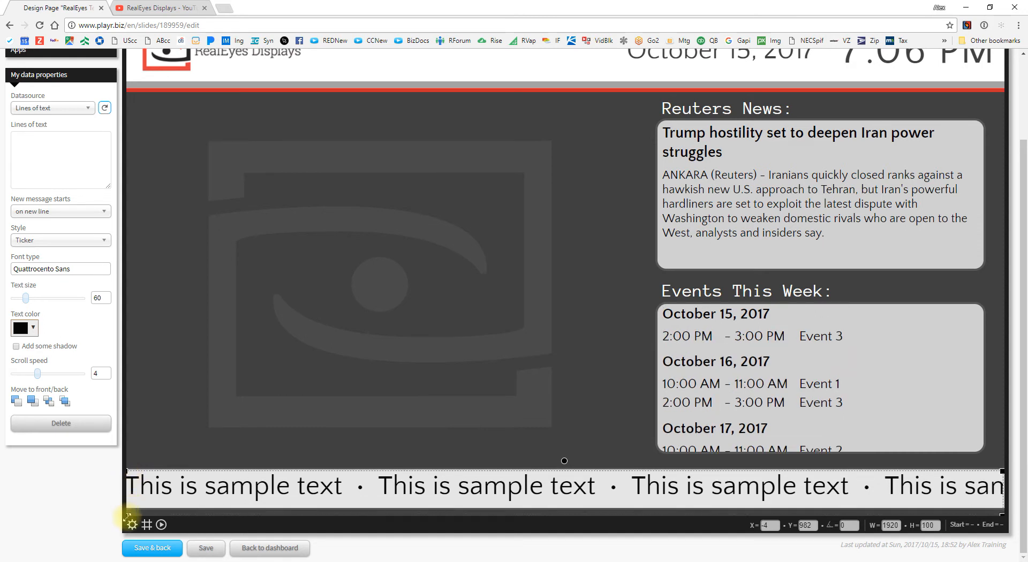
drag(272, 487, 274, 490)
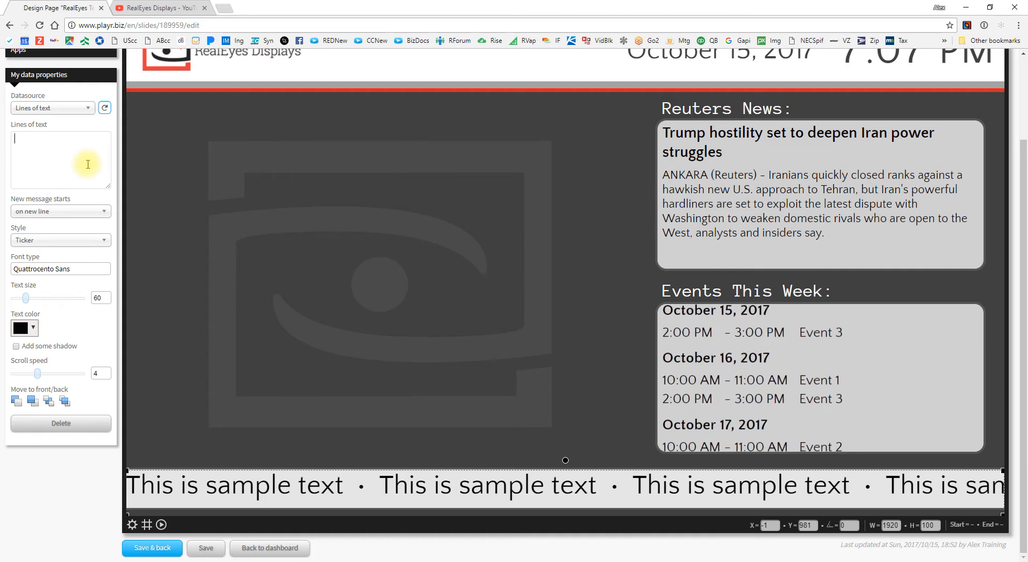
Step: Enter 'Welcome!' and 'Check this display often!' as the ticker's lines, each on a new line
click(31, 149)
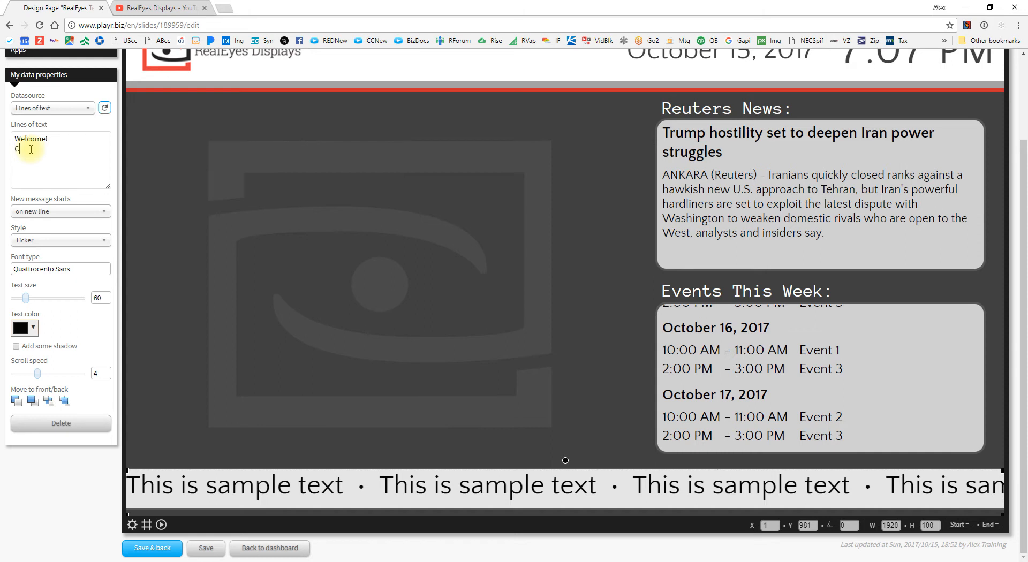
text(heck this display often!)
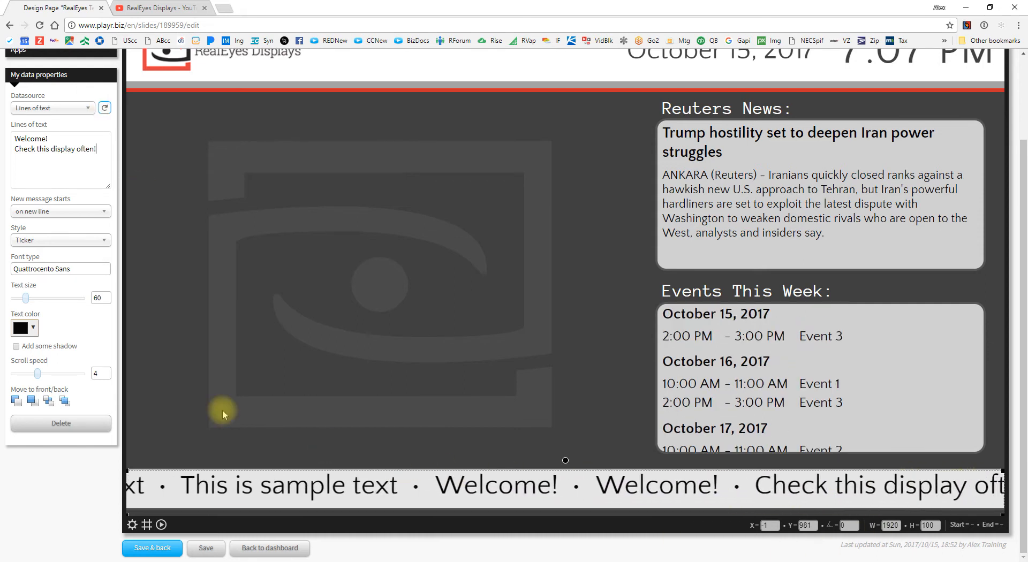
click(76, 211)
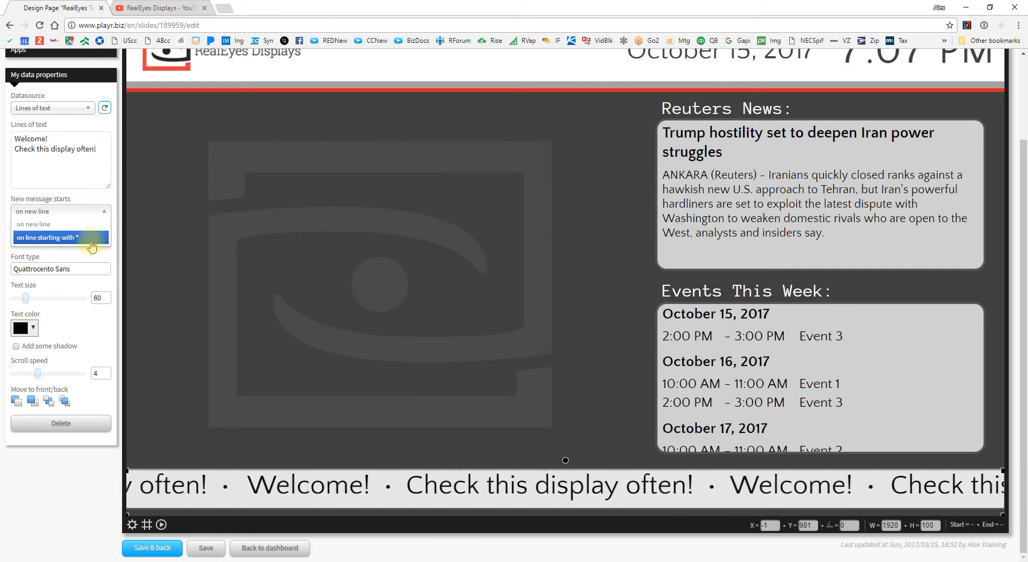
click(69, 177)
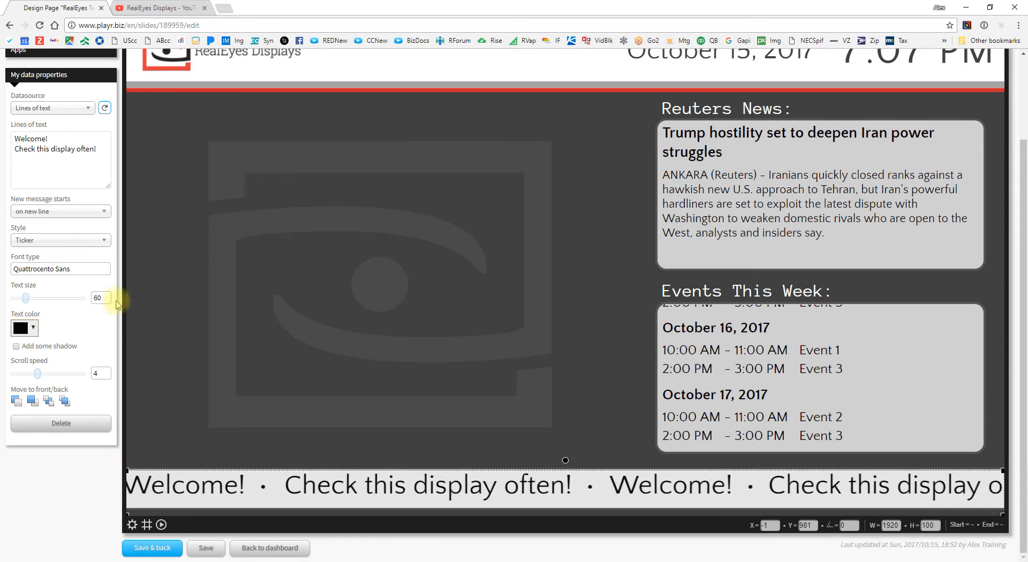
Step: Move the events calendar off to the left and the ticker up to mid-slide
click(60, 240)
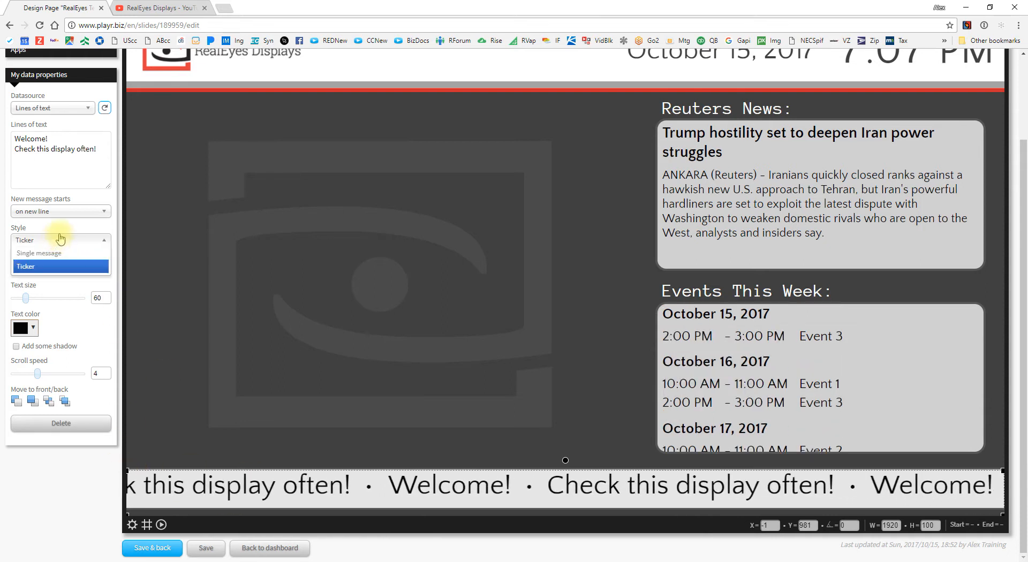
click(737, 360)
drag(737, 360, 328, 326)
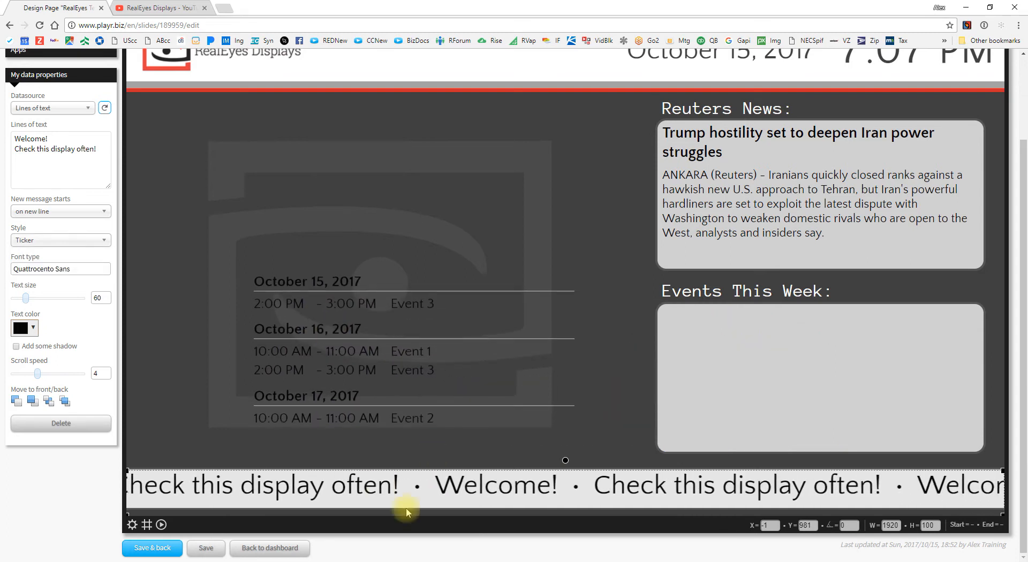
drag(344, 484, 402, 381)
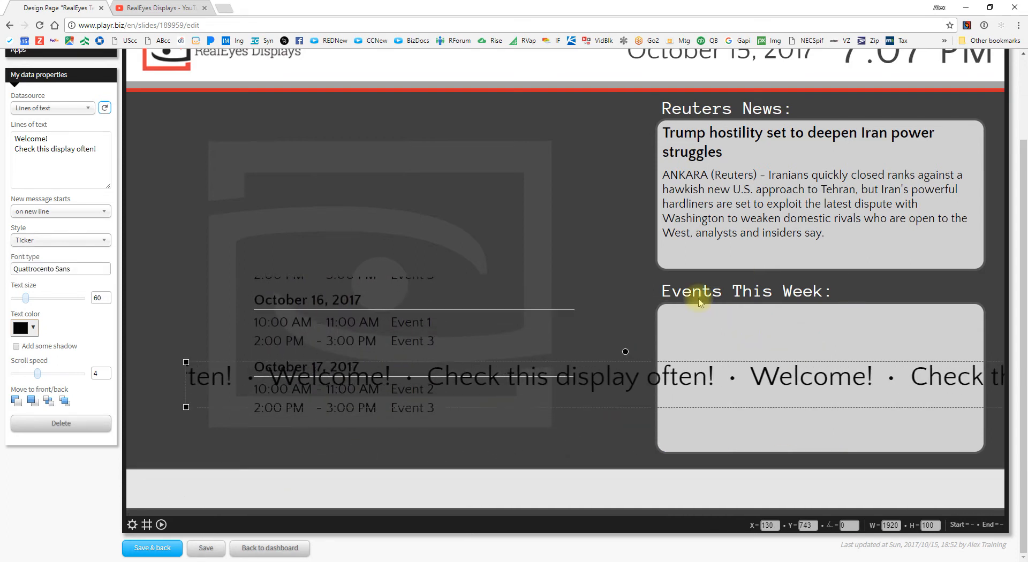
Step: Set Single message style, fit an 883×309 message box over Events This Week, and refresh
click(28, 241)
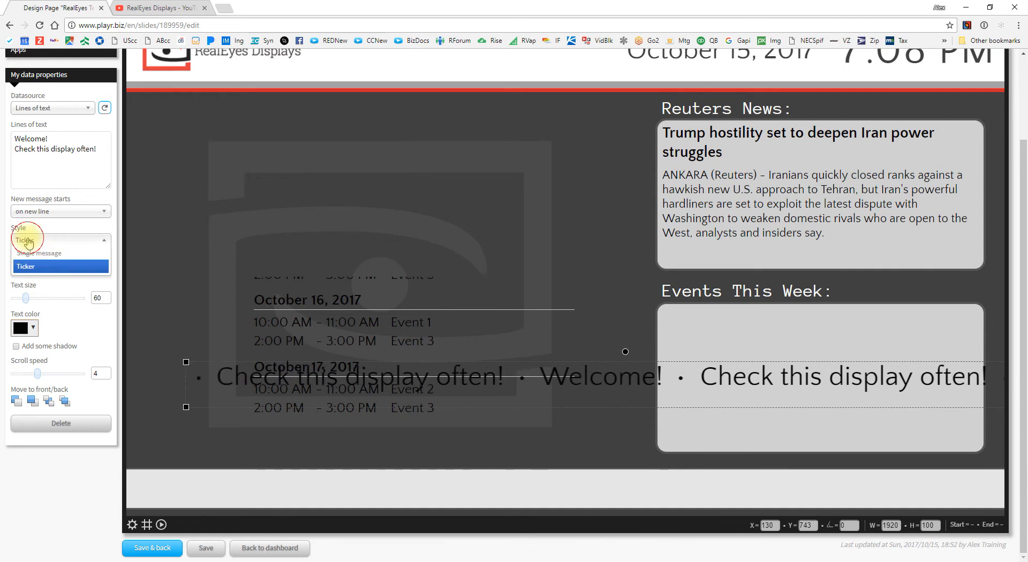
click(43, 254)
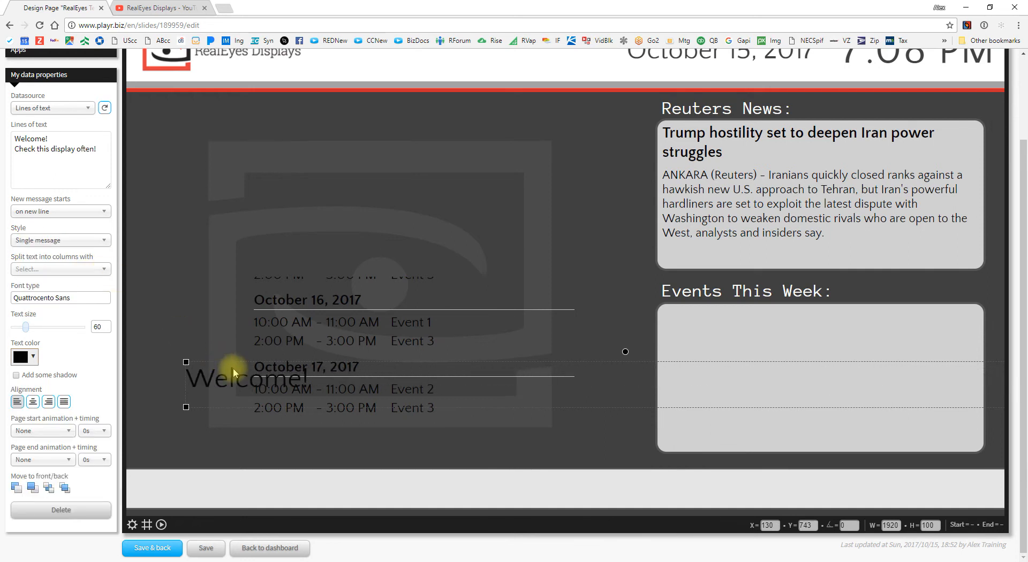
drag(192, 365, 661, 310)
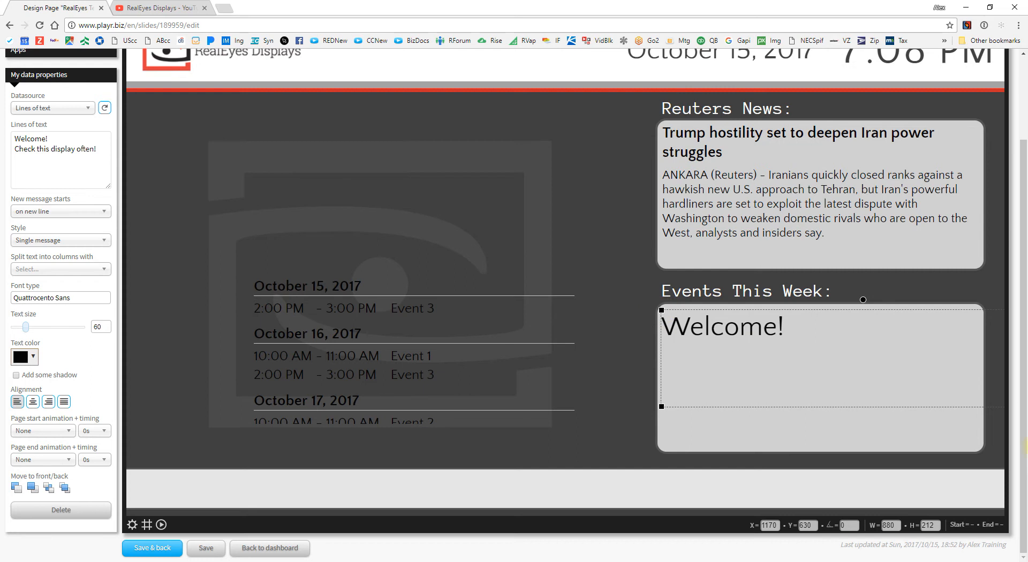
drag(661, 407, 733, 422)
drag(846, 342, 780, 340)
drag(993, 419, 976, 448)
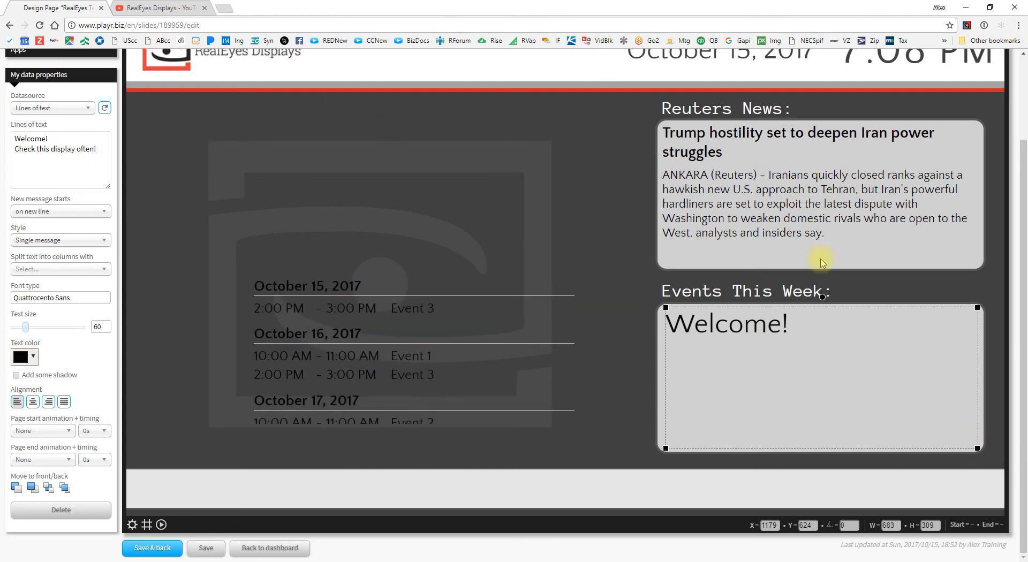
click(103, 110)
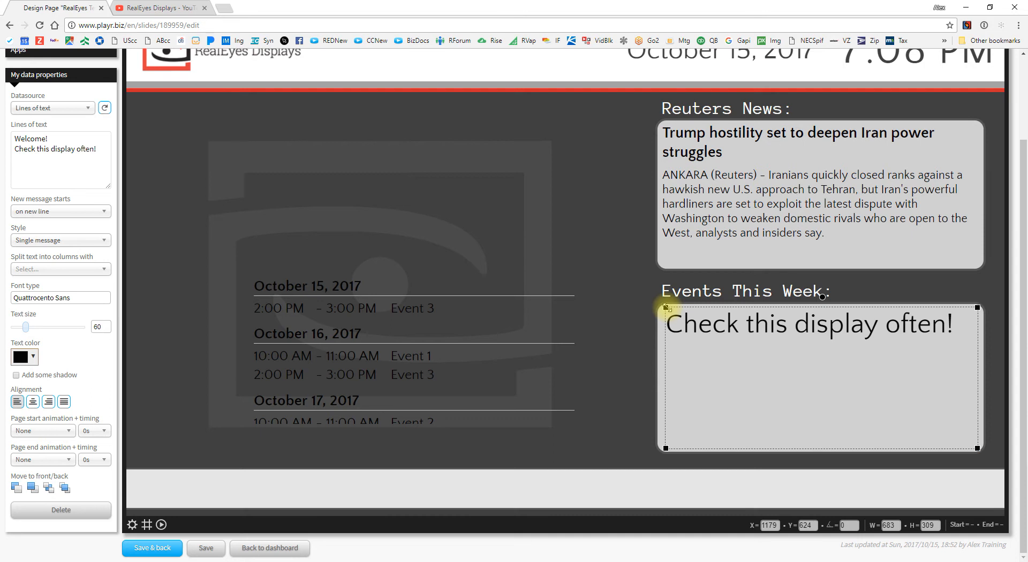
Step: Switch the style back to Ticker and stretch it across the full bottom band
click(47, 240)
click(45, 267)
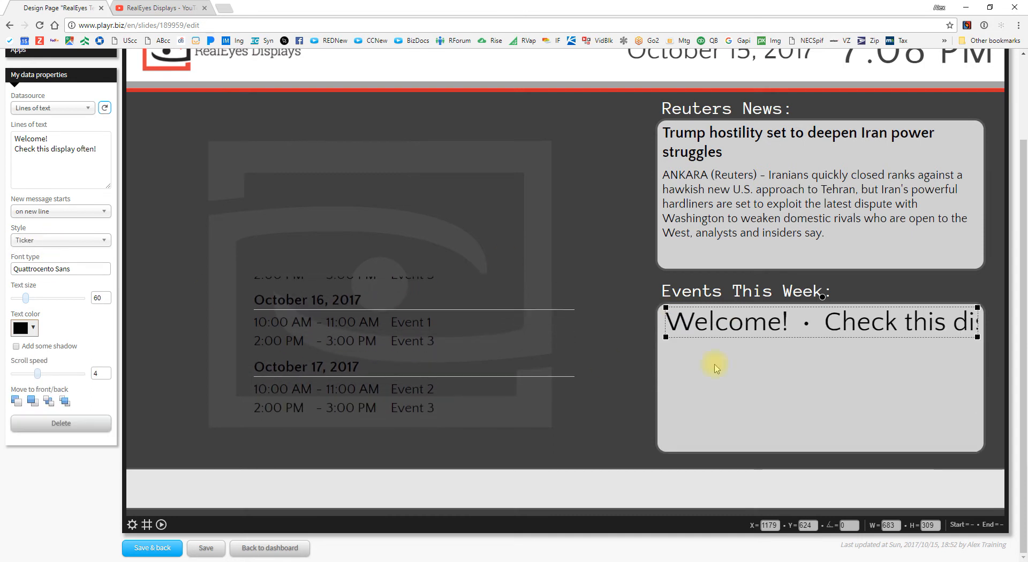
drag(744, 330, 205, 496)
drag(438, 503, 1005, 509)
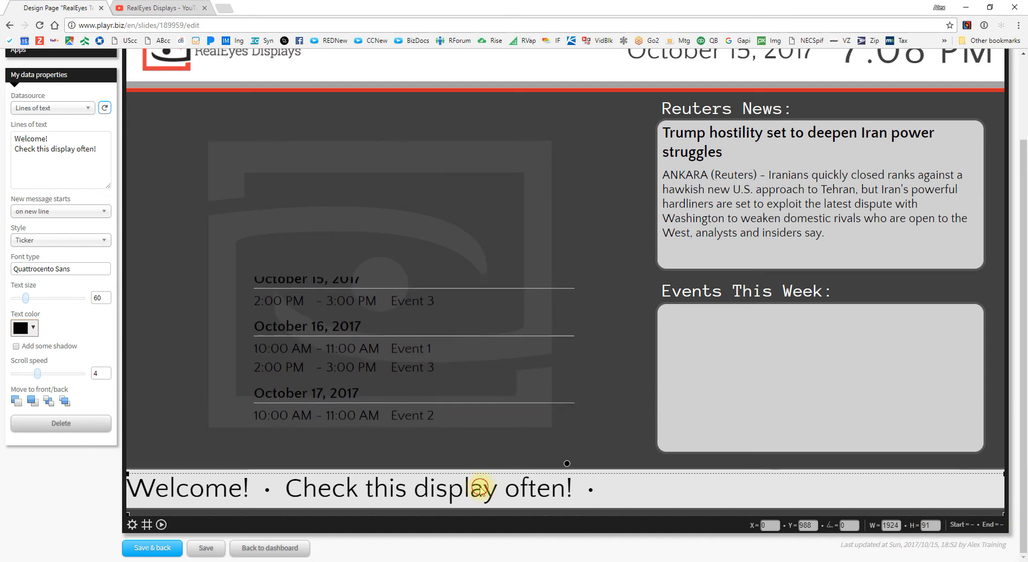
drag(480, 486, 480, 483)
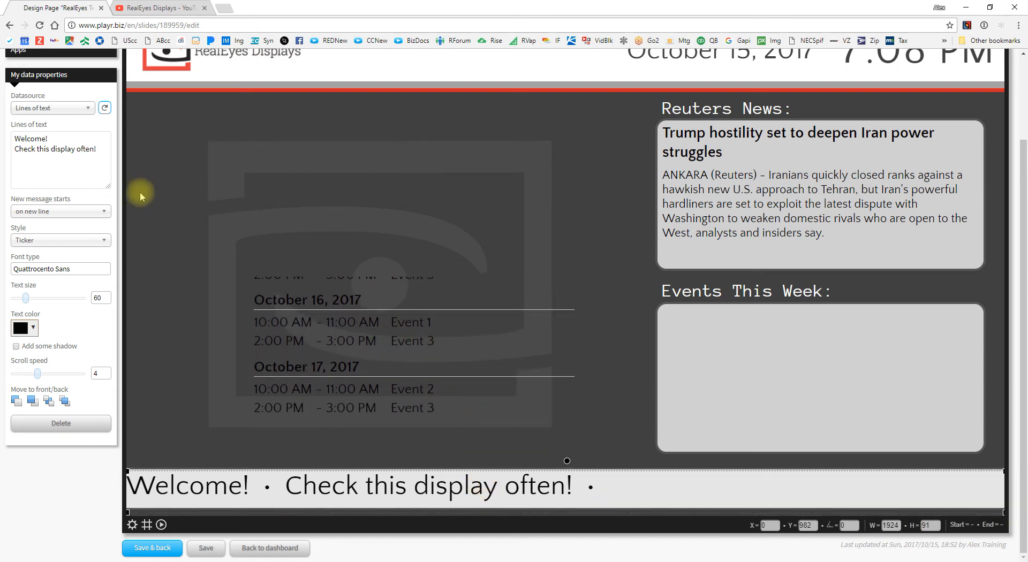
click(73, 110)
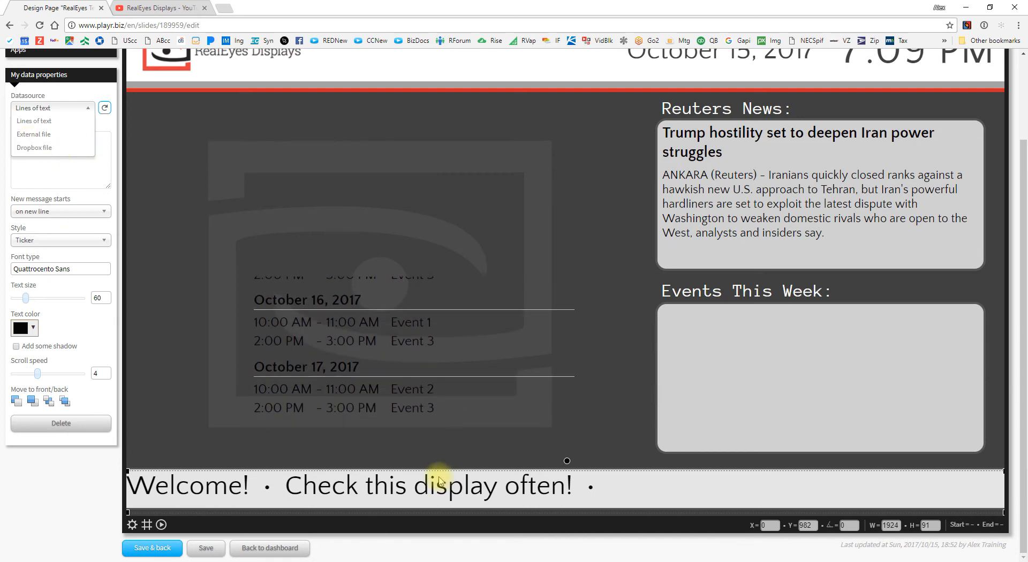
Step: Return the Google calendar to Events This Week and reselect the ticker's Datasource
drag(313, 327, 720, 353)
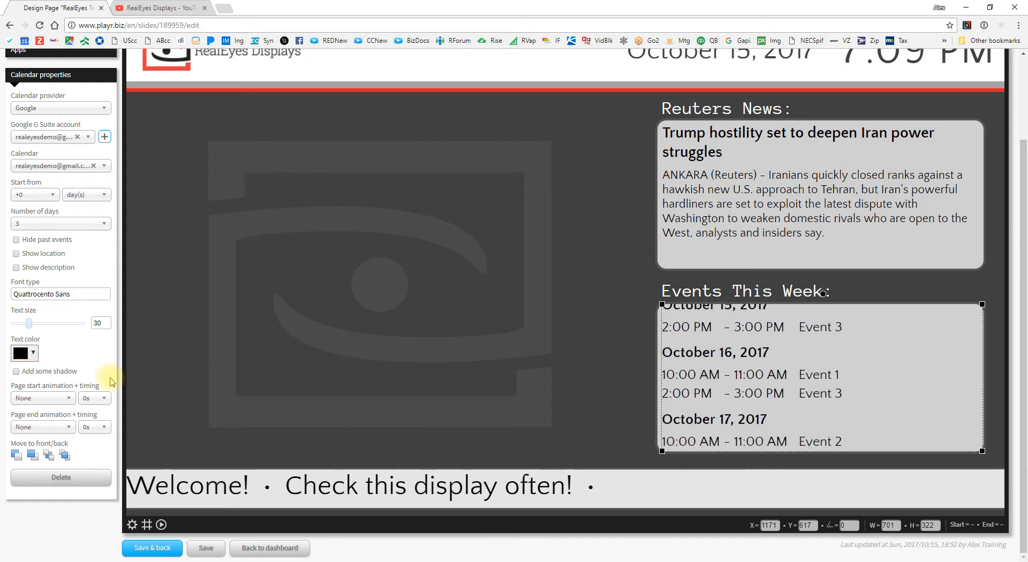
click(225, 486)
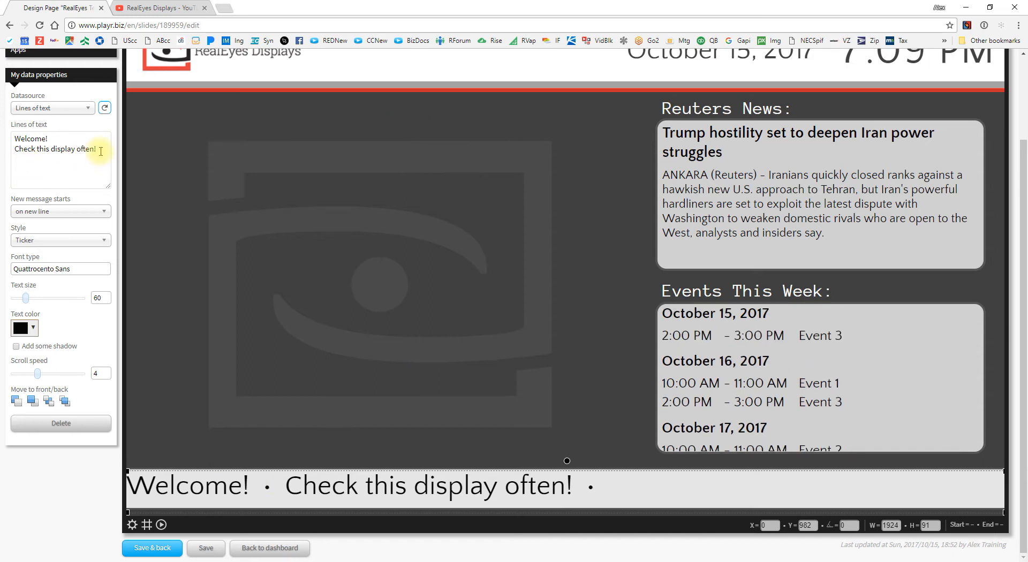
click(63, 109)
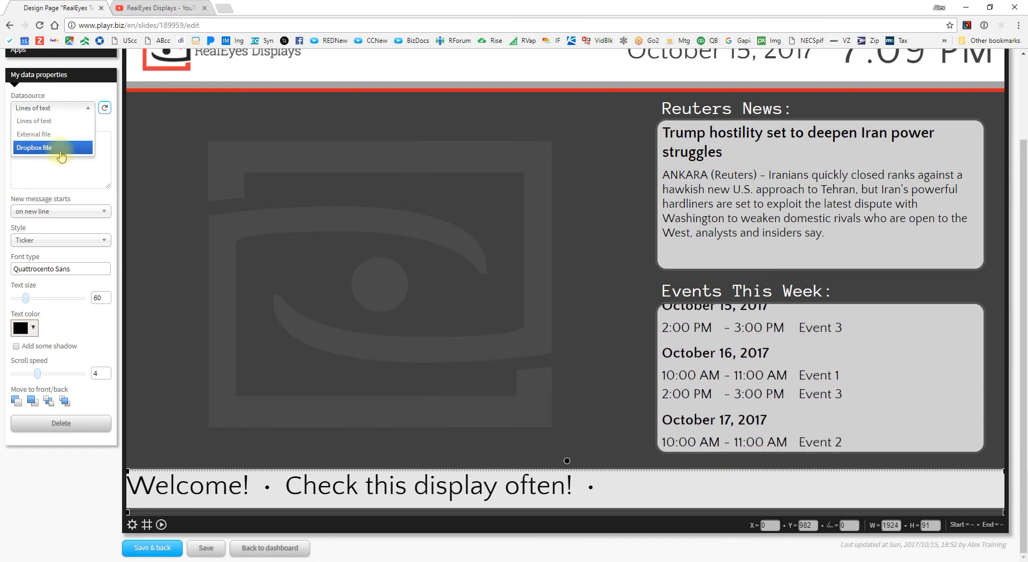
Step: Set the ticker's Datasource to Dropbox file using the connected Dropbox account
click(61, 149)
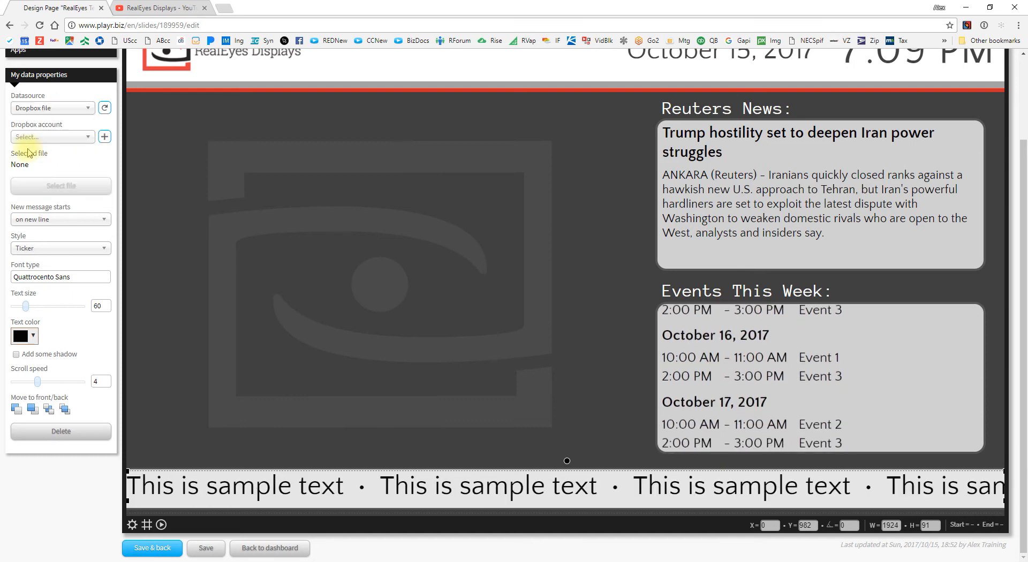
click(64, 140)
click(43, 154)
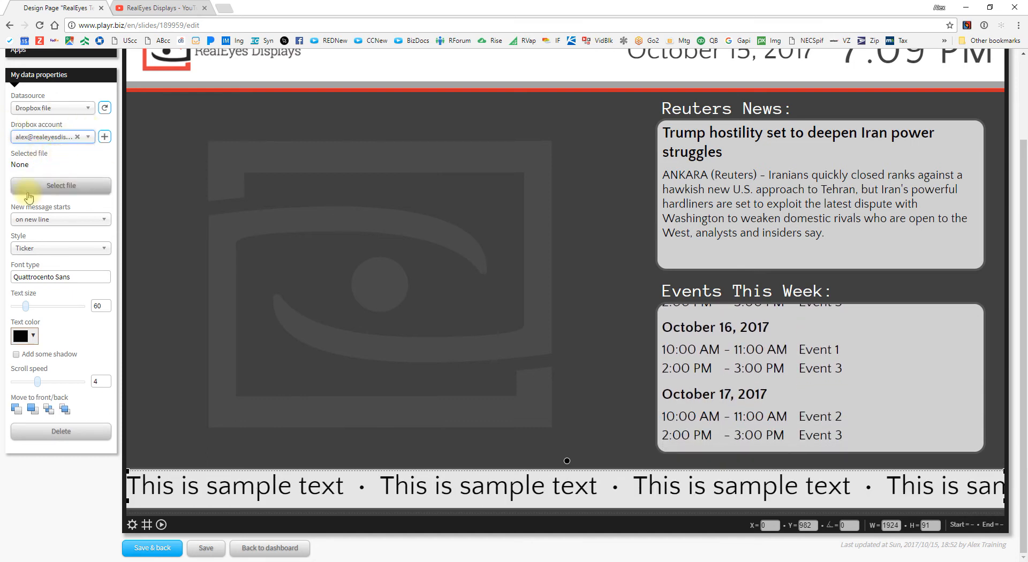
Step: Pick ScrollerText.txt from RealEyes Displays > SALES > Training as the ticker's file
click(71, 187)
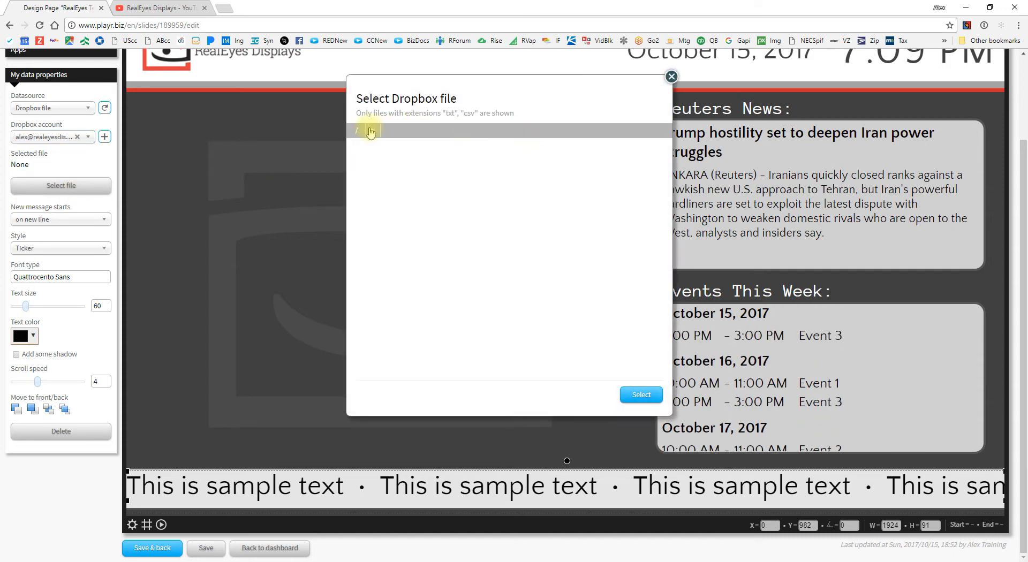
click(373, 132)
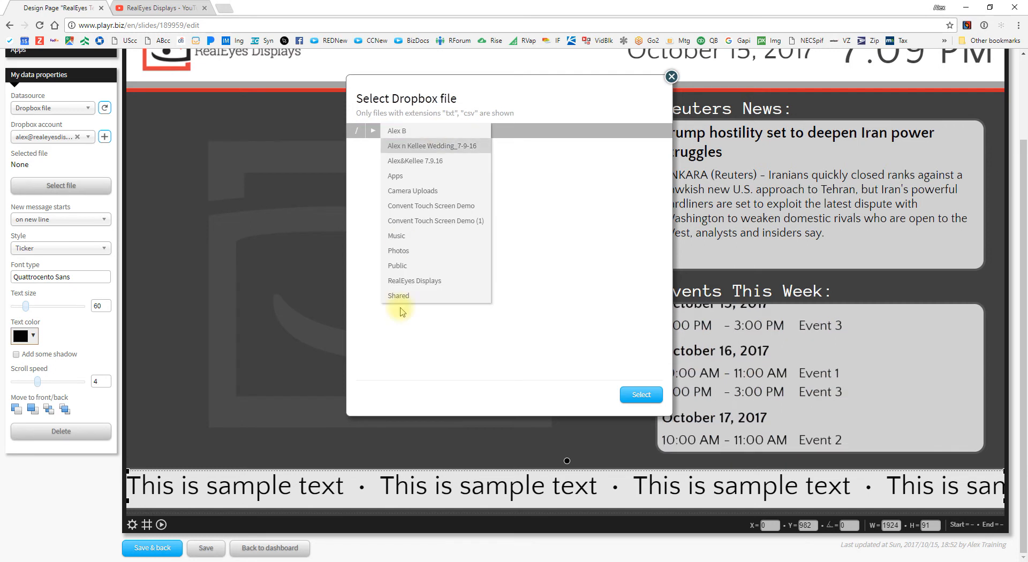
click(423, 283)
click(456, 134)
click(495, 193)
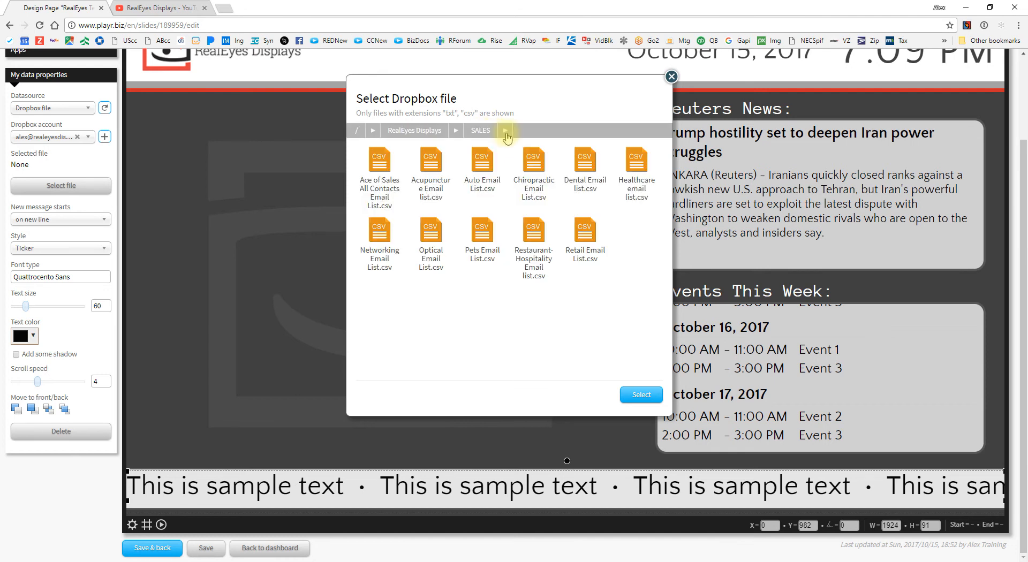
click(505, 133)
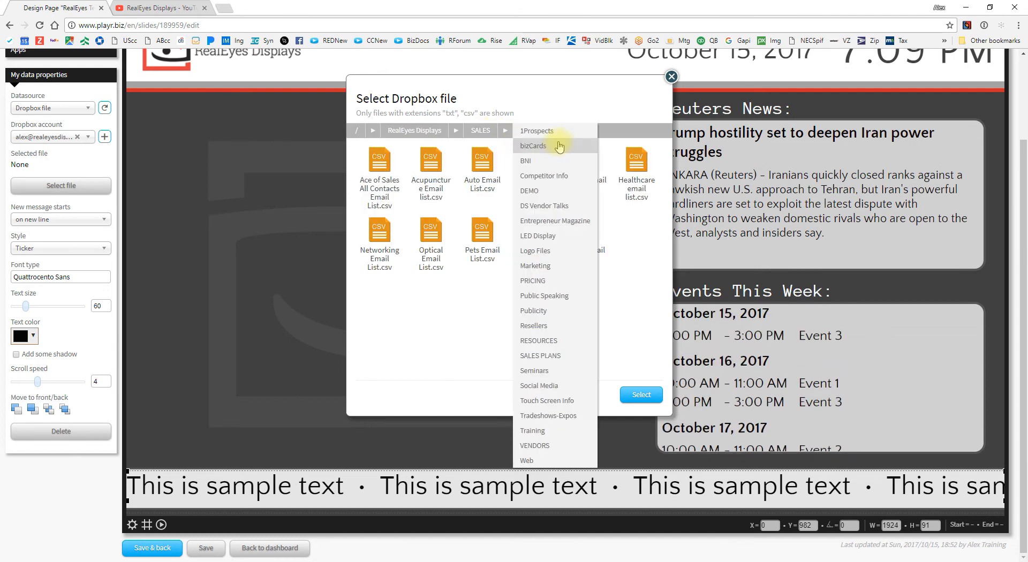
click(554, 434)
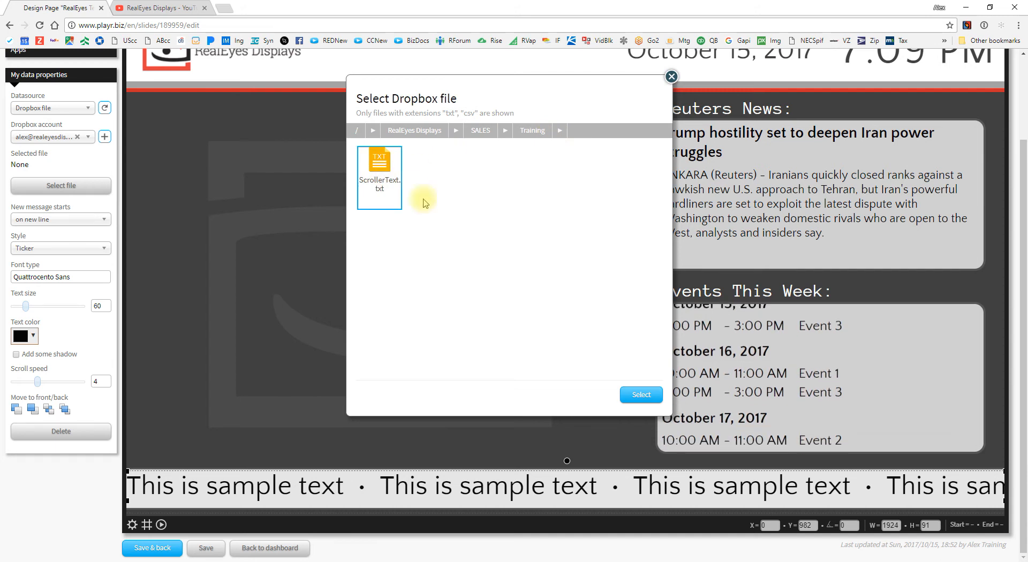
click(640, 396)
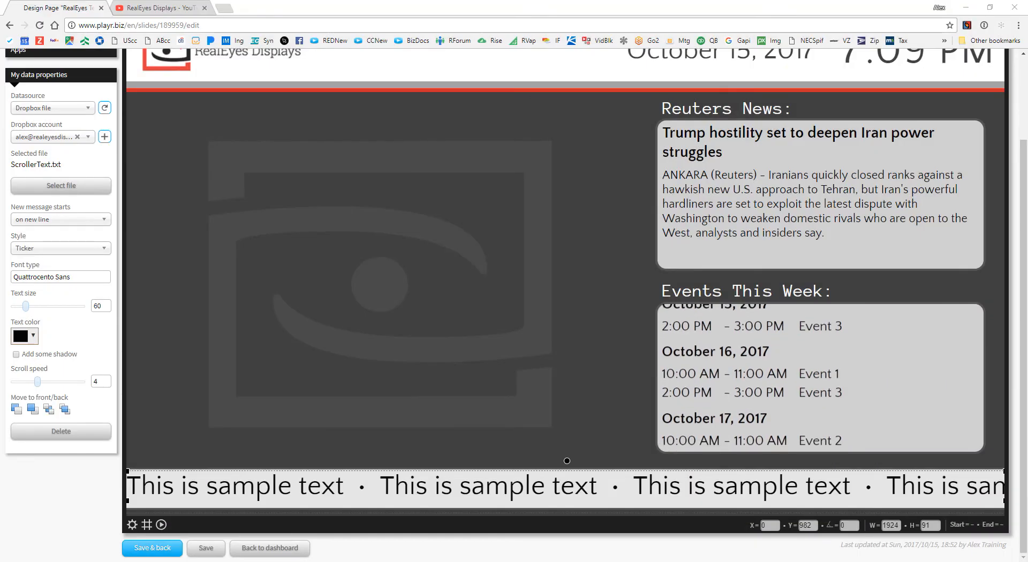
Step: Open ScrollerText.txt from the Training folder in Notepad, review its two lines, and close it
drag(1027, 78, 402, 57)
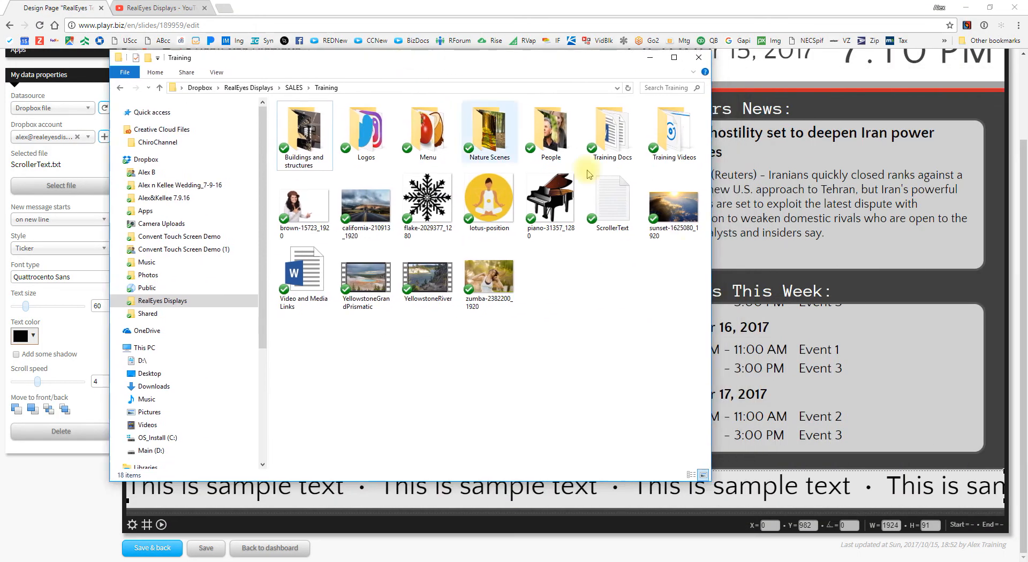
click(615, 223)
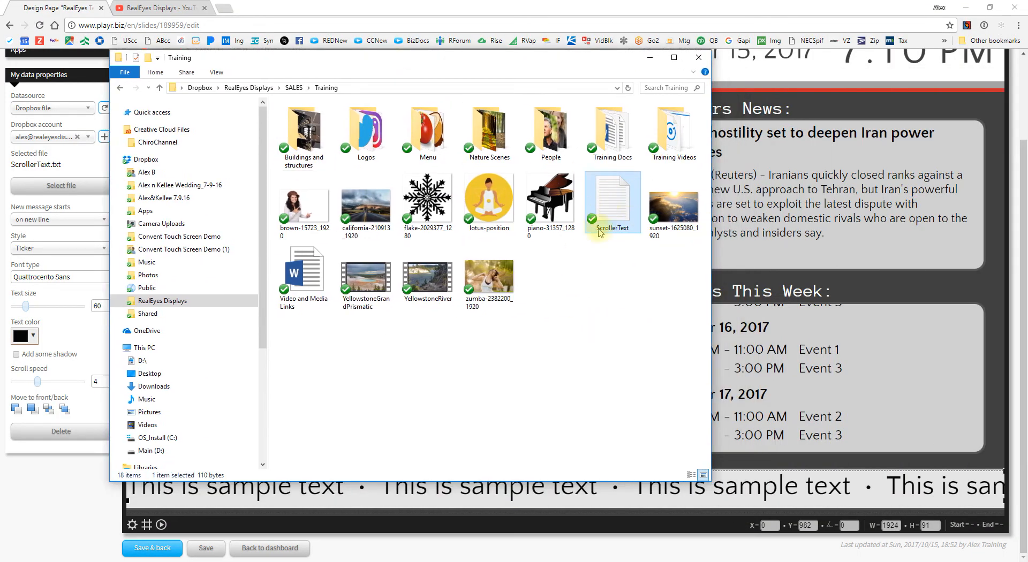
double_click(614, 208)
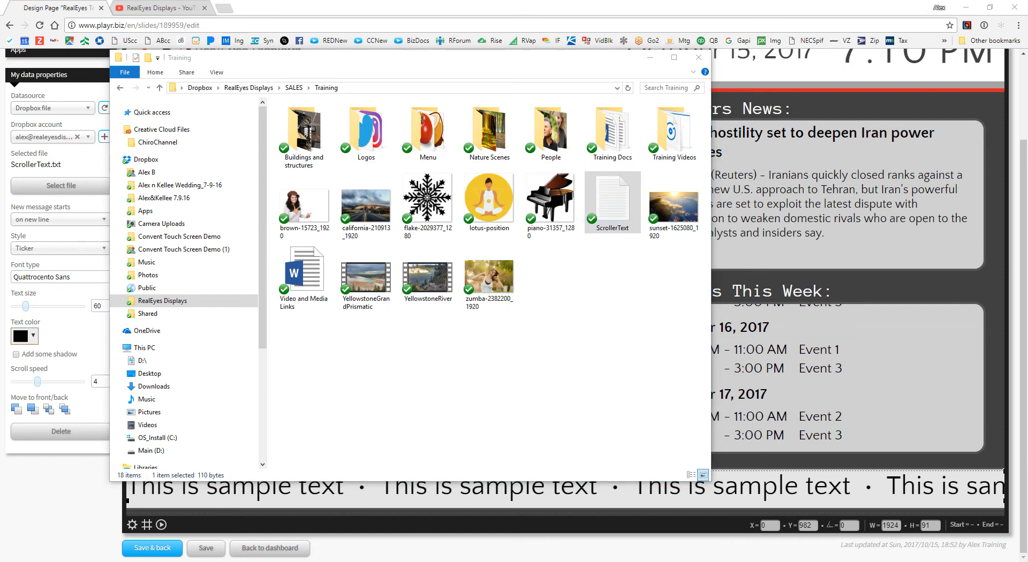
drag(901, 143, 492, 86)
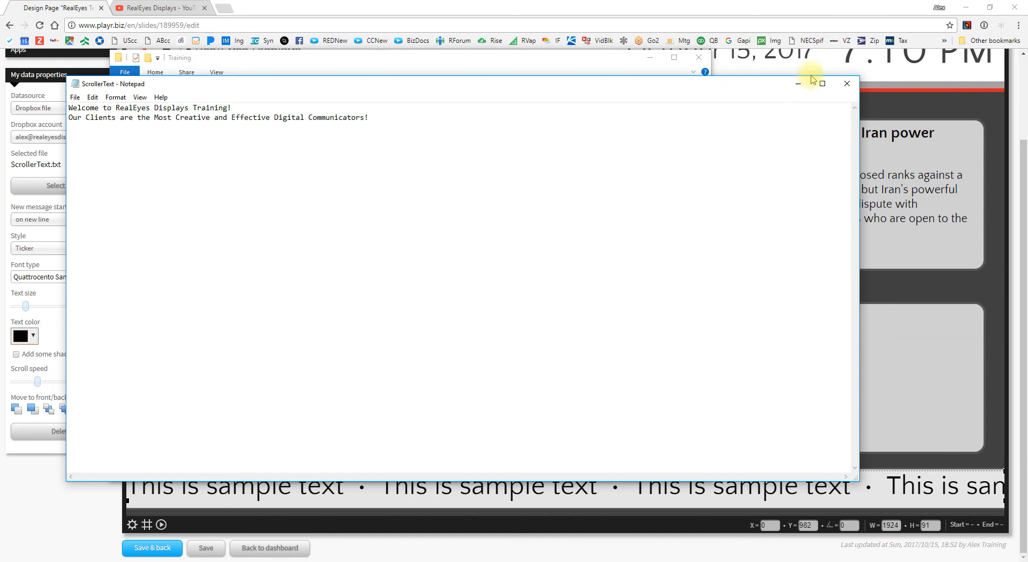
click(847, 84)
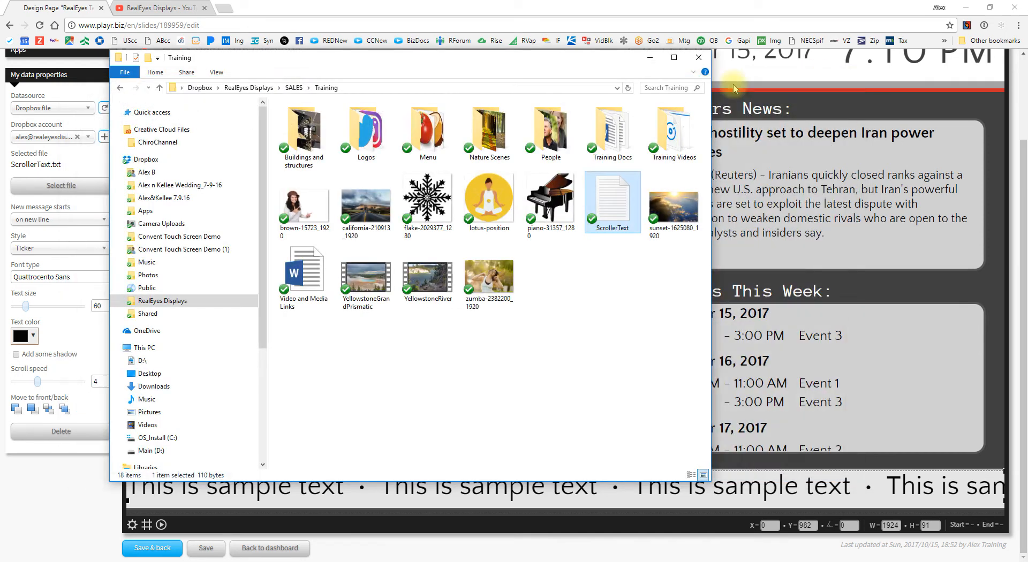
click(105, 108)
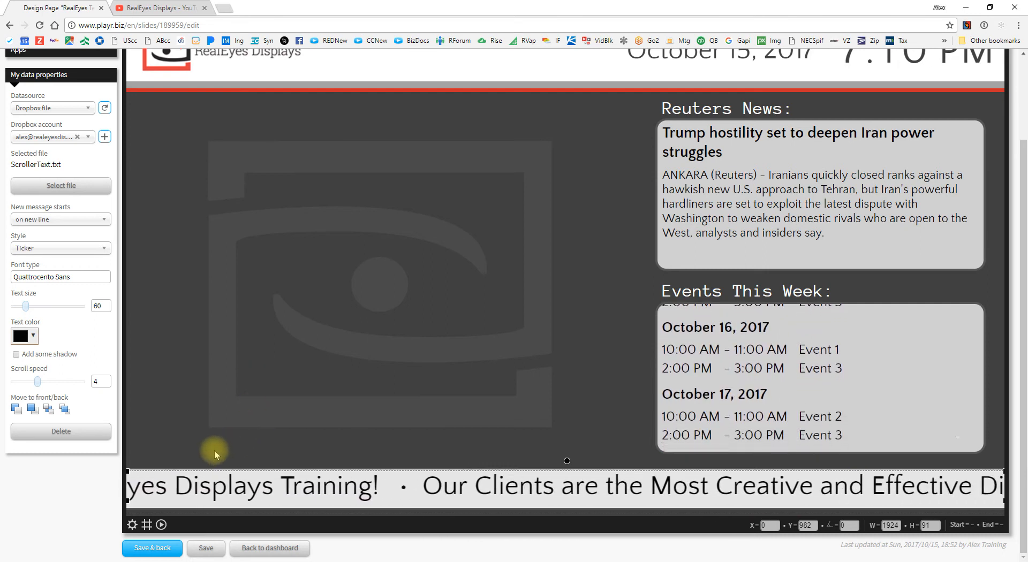
Step: Check that the ticker now scrolls both ScrollerText.txt lines before looping
mouse_move(90, 559)
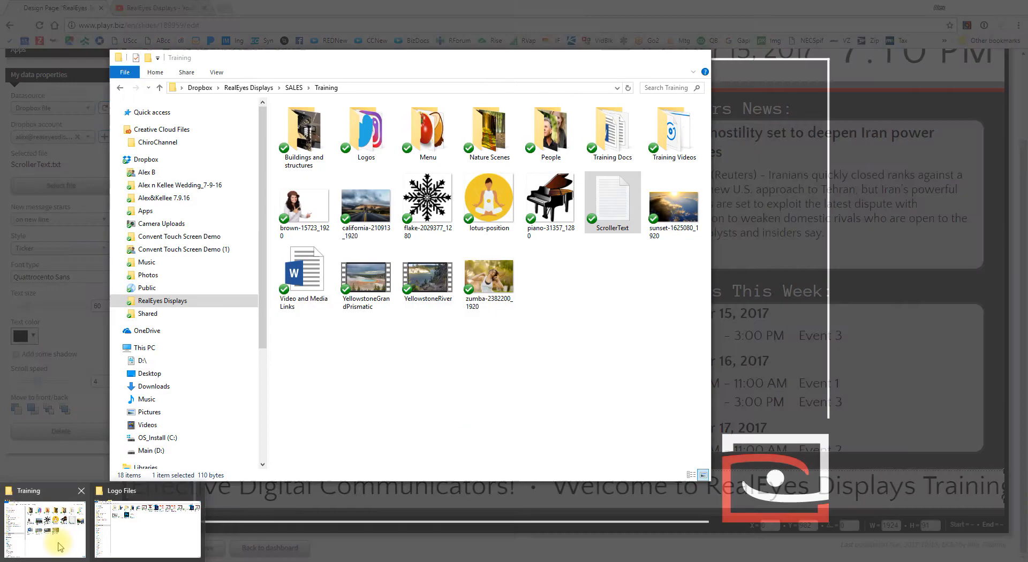
Step: Reopen ScrollerText.txt in Notepad, inspect the end of line two, and close it unchanged
click(58, 540)
double_click(616, 206)
click(371, 118)
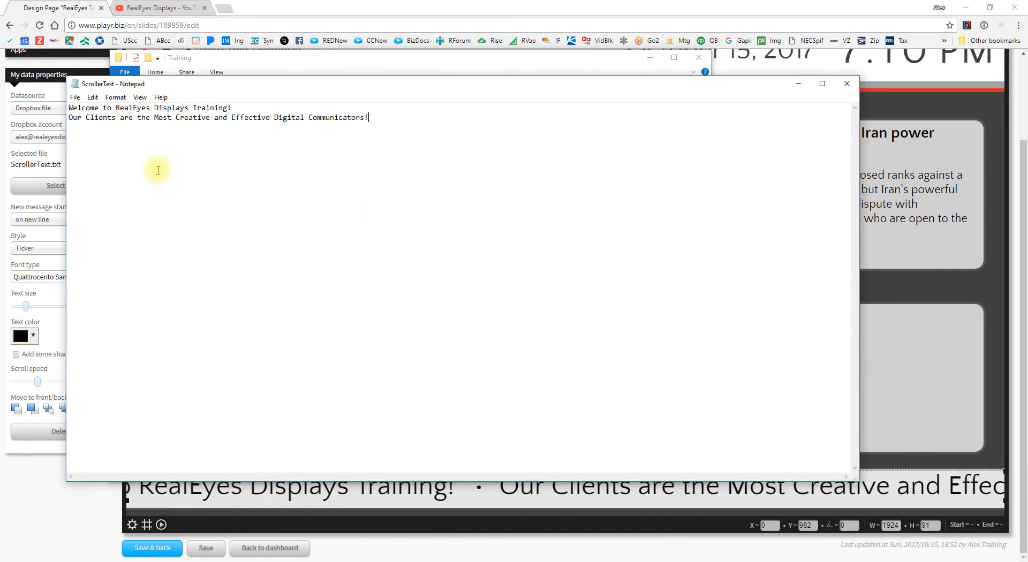
drag(366, 144, 364, 143)
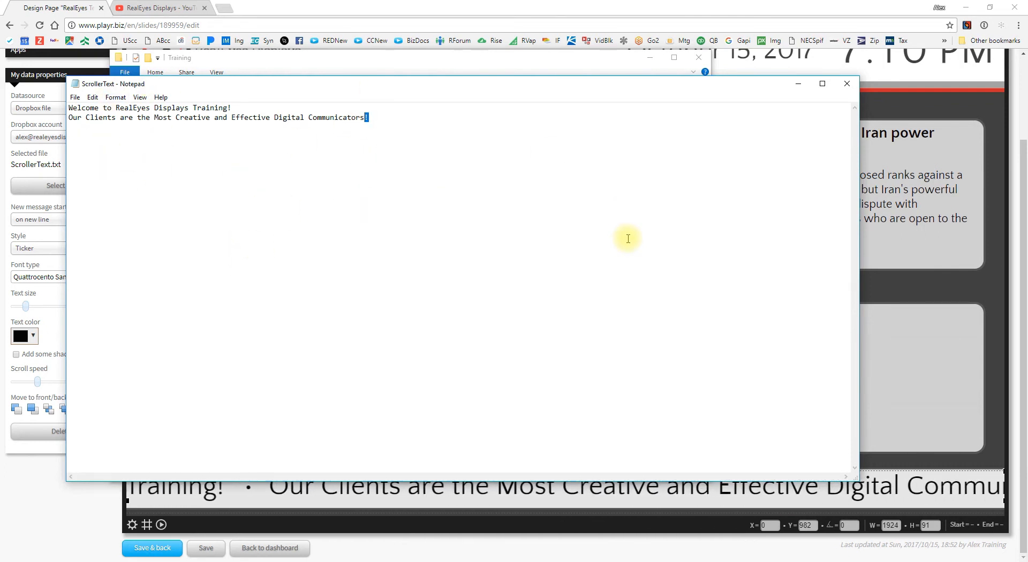
click(170, 117)
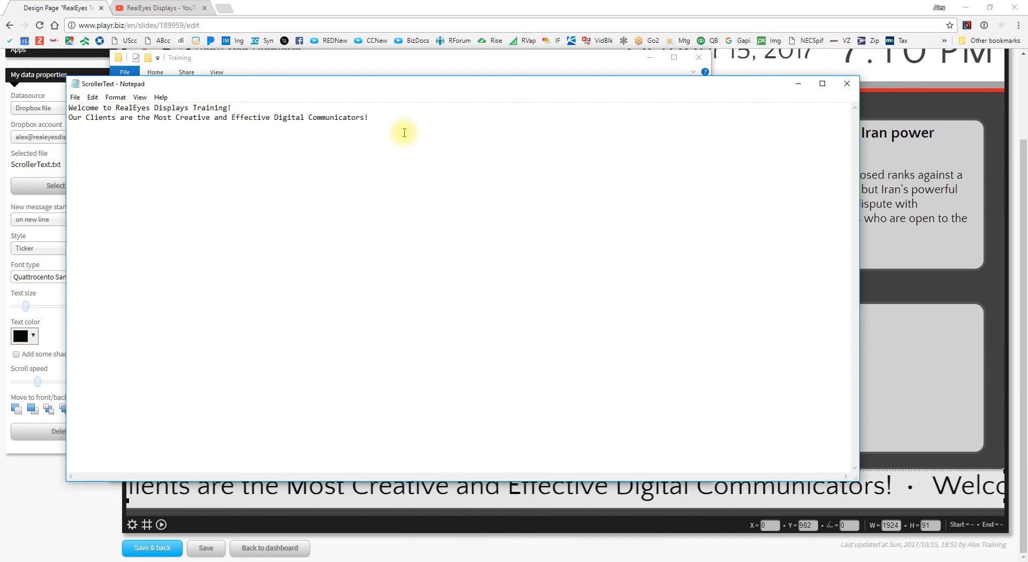
click(395, 118)
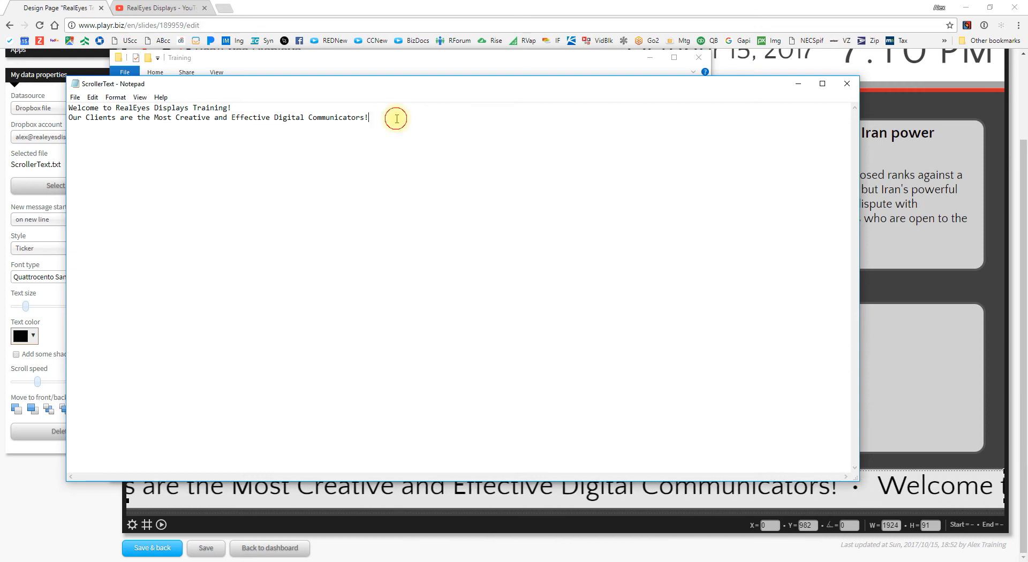
click(846, 87)
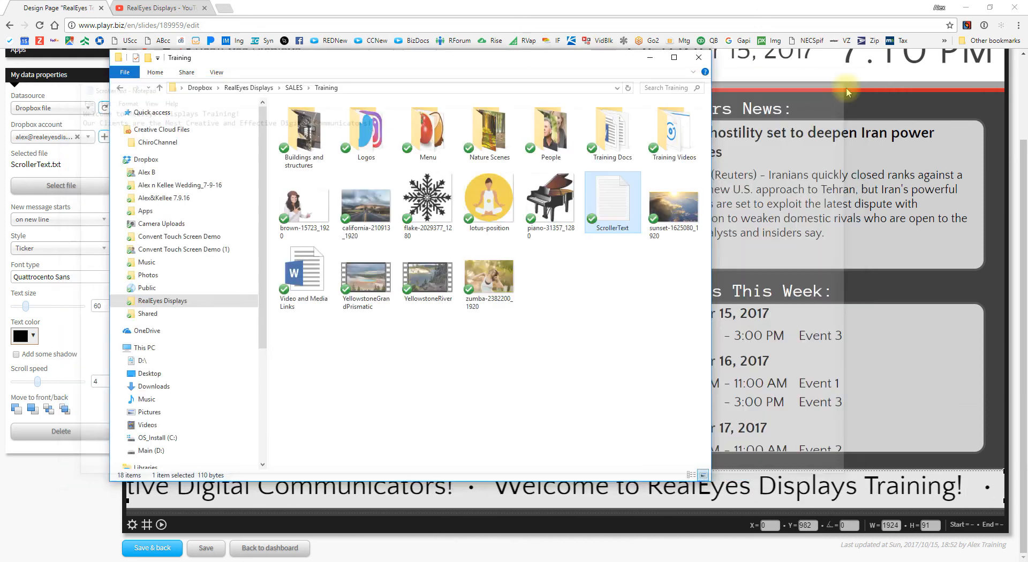
Step: Close the Training folder, inspect the eye image and header date, then Save & back
click(699, 57)
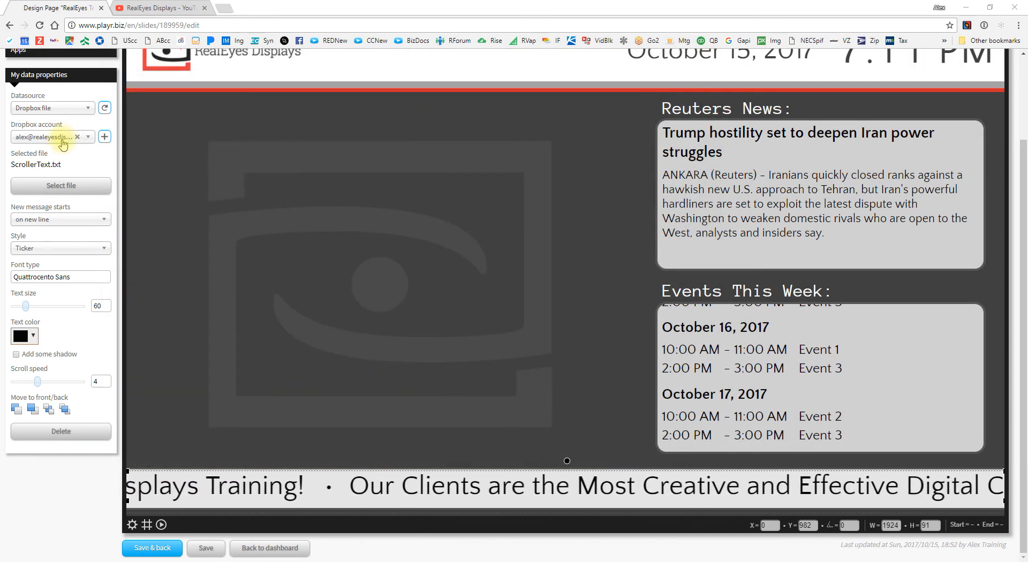
click(265, 196)
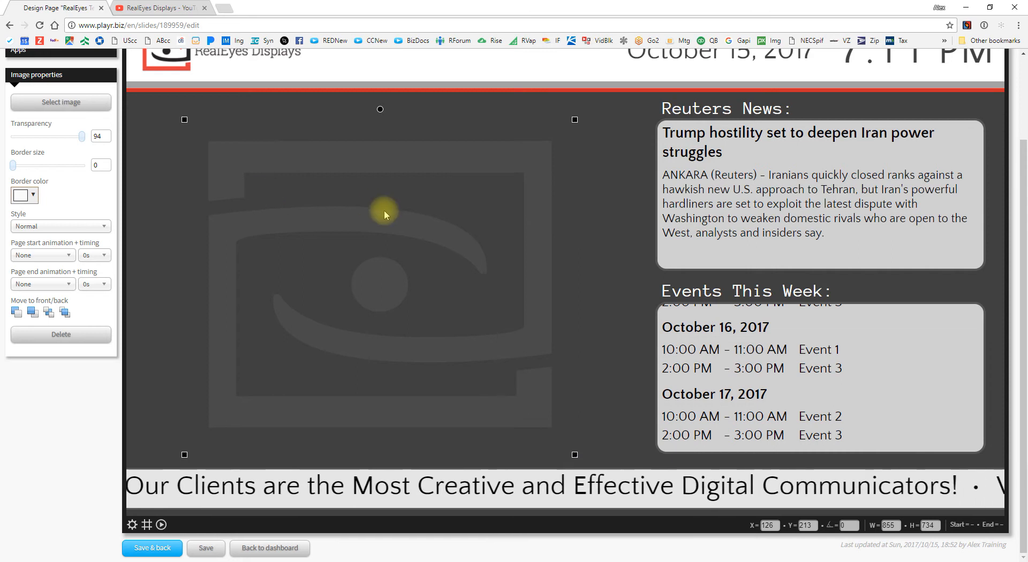
scroll(579, 233, up, 1)
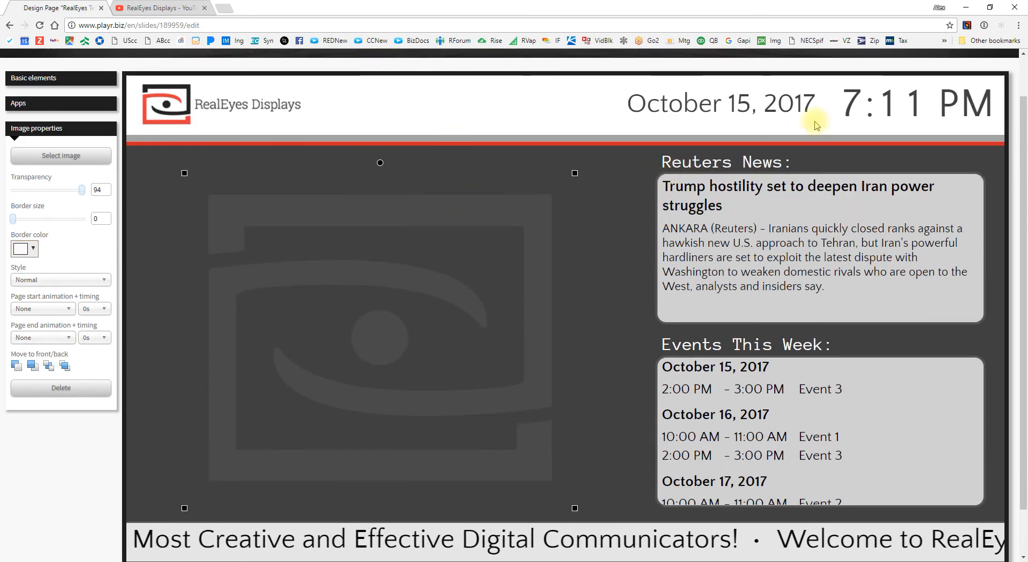
click(748, 109)
scroll(437, 289, down, 1)
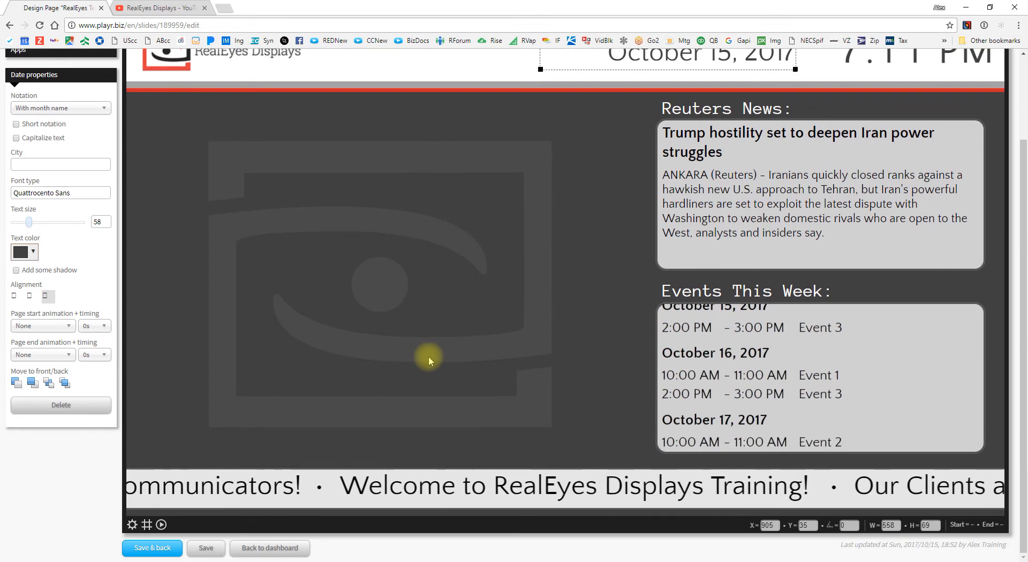
click(155, 547)
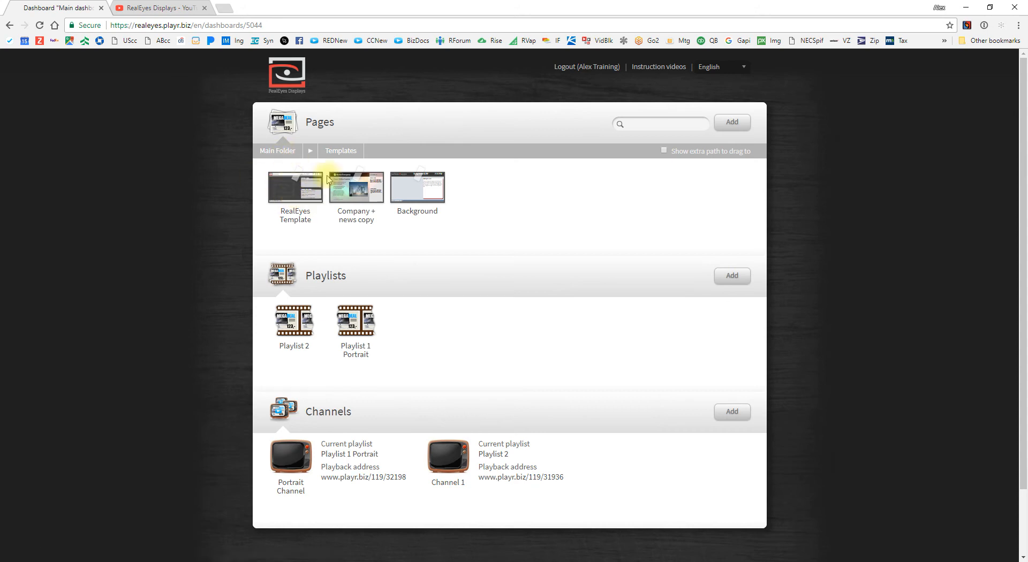
Step: In the Main Folder, add a blank page titled 'New Staff Member' and open it for editing
click(277, 154)
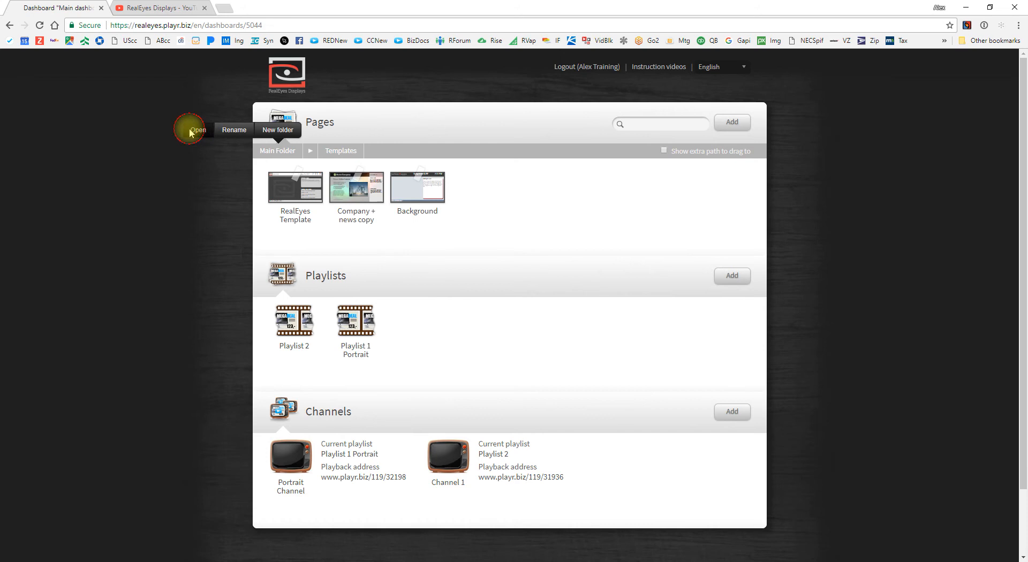
click(193, 131)
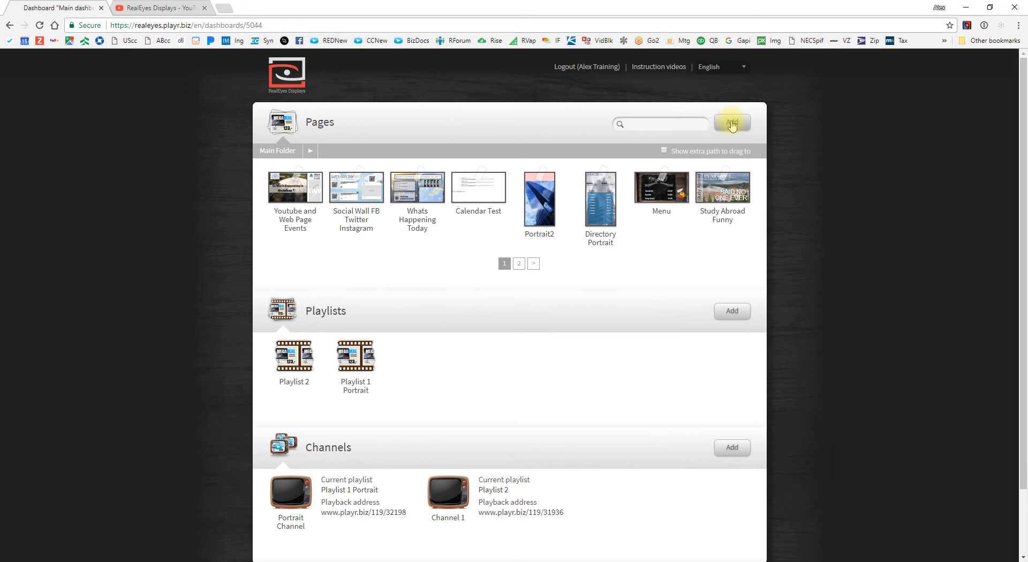
click(731, 123)
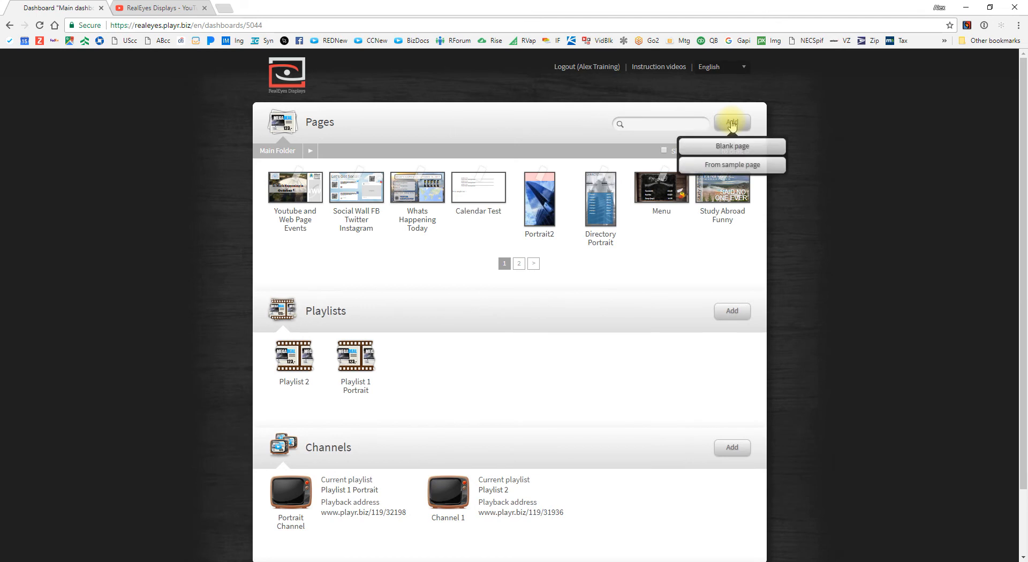
click(751, 150)
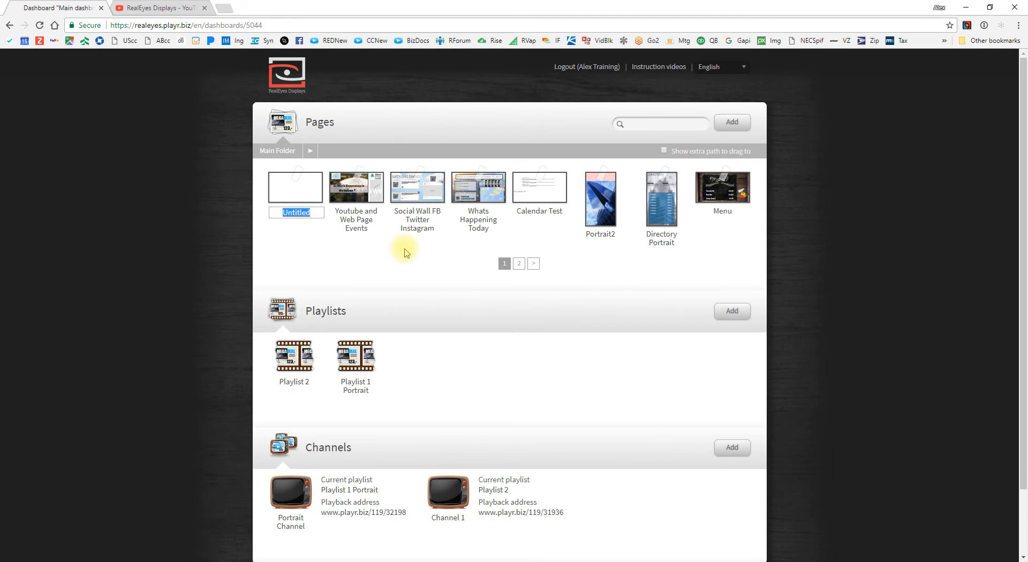
text(New Staff Memb)
click(296, 188)
click(239, 159)
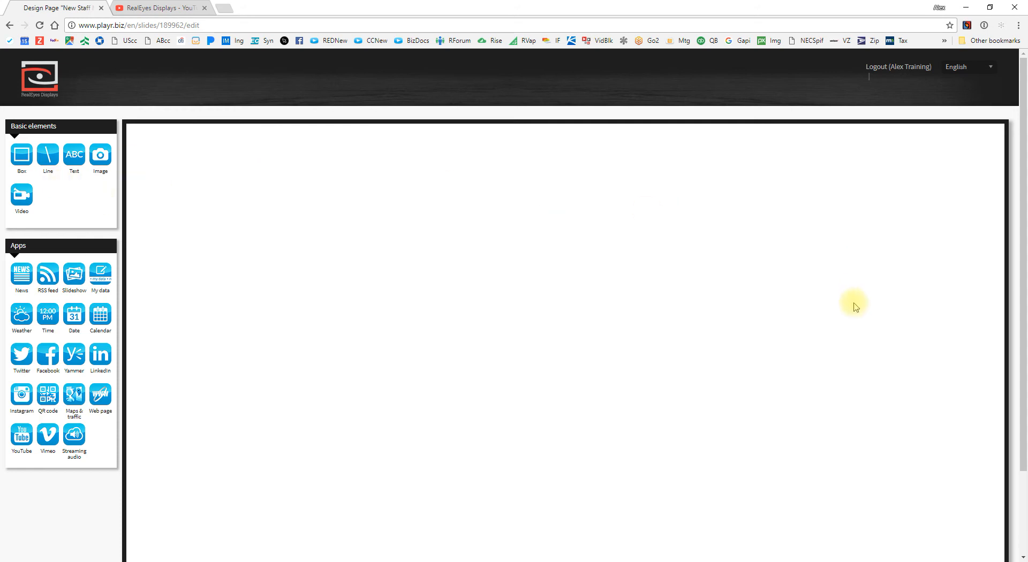
Step: Keep the page's 16:9 horizontal ratio in its Page properties
scroll(855, 304, down, 2)
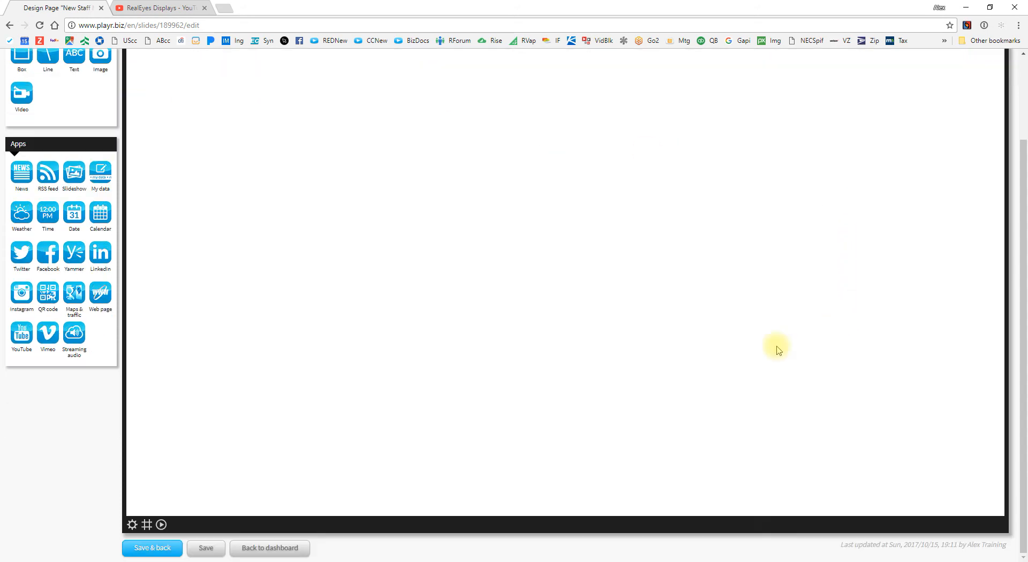
click(132, 525)
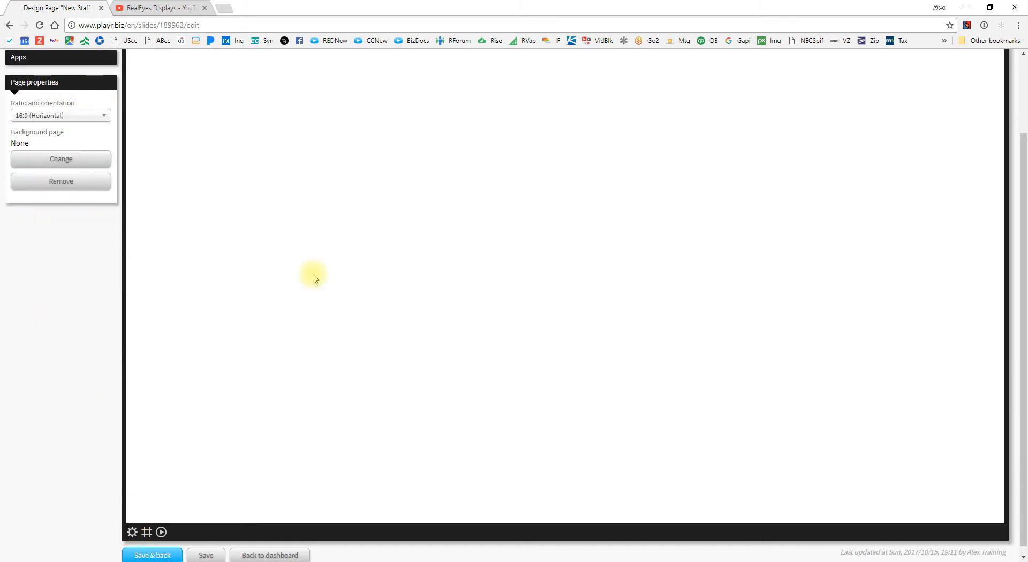
click(82, 119)
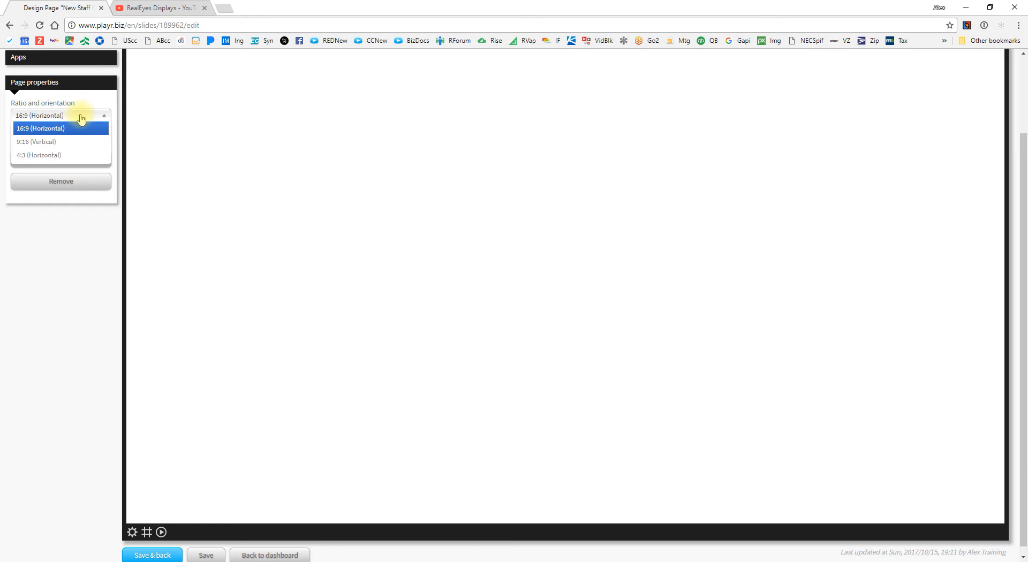
click(83, 109)
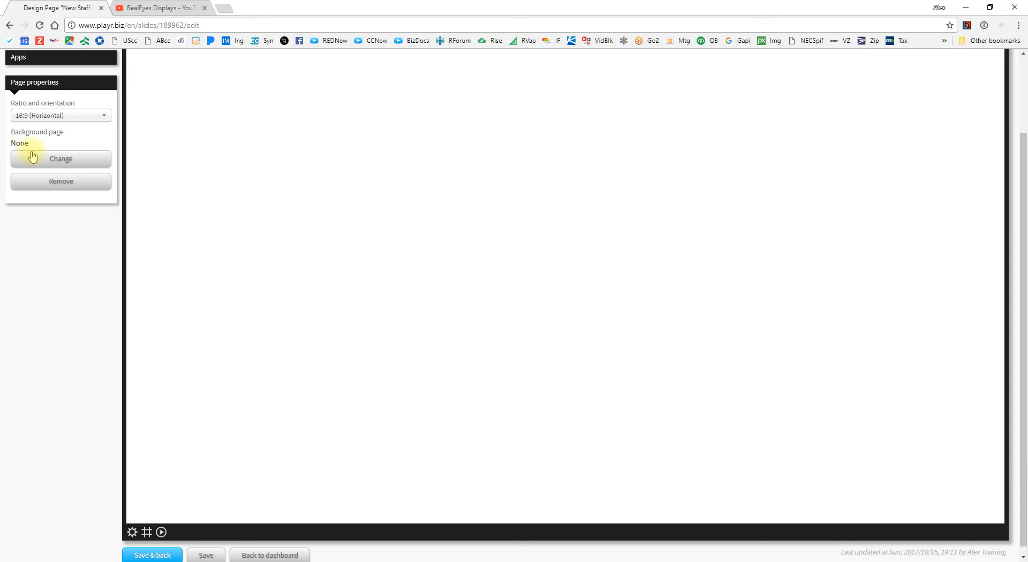
Step: Apply RealEyes Template from the Templates folder as the page's background page
click(58, 160)
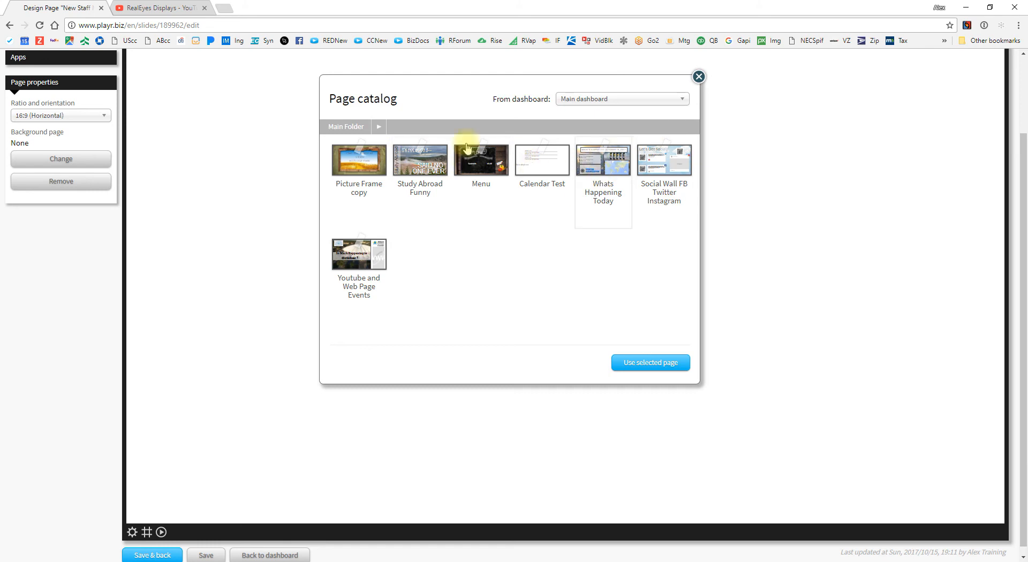
click(378, 127)
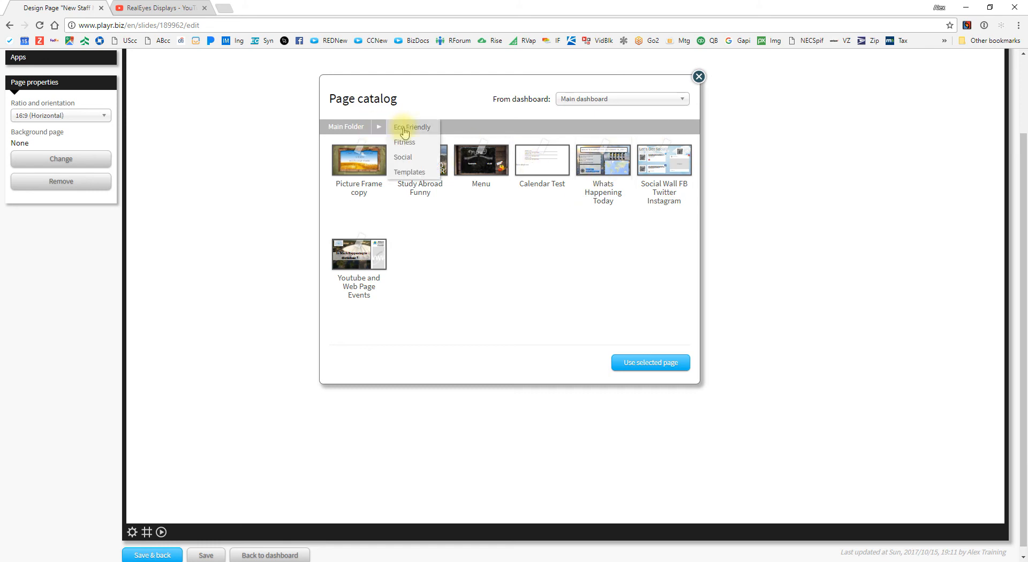
click(416, 172)
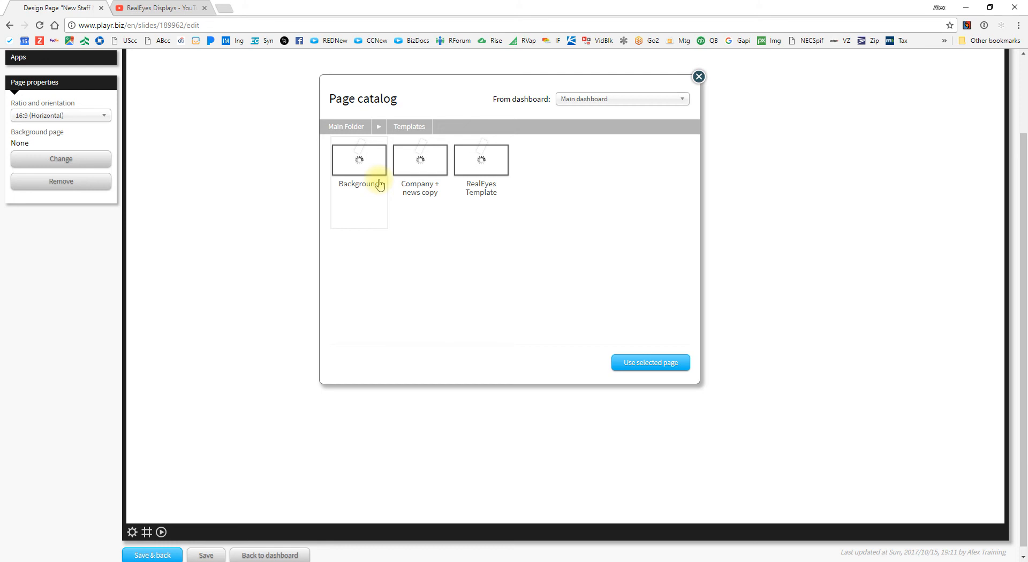
click(484, 163)
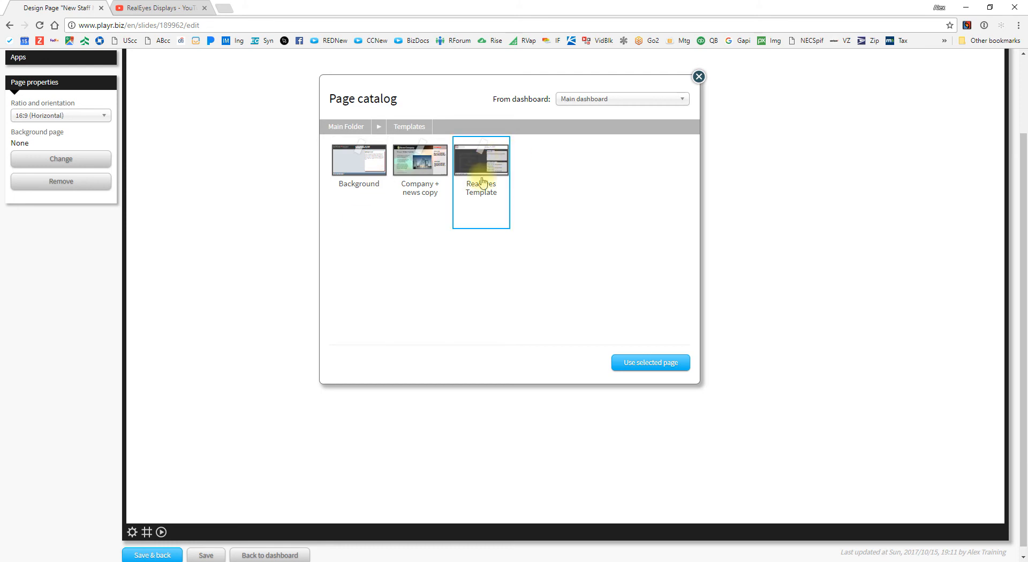
click(672, 363)
scroll(525, 262, up, 2)
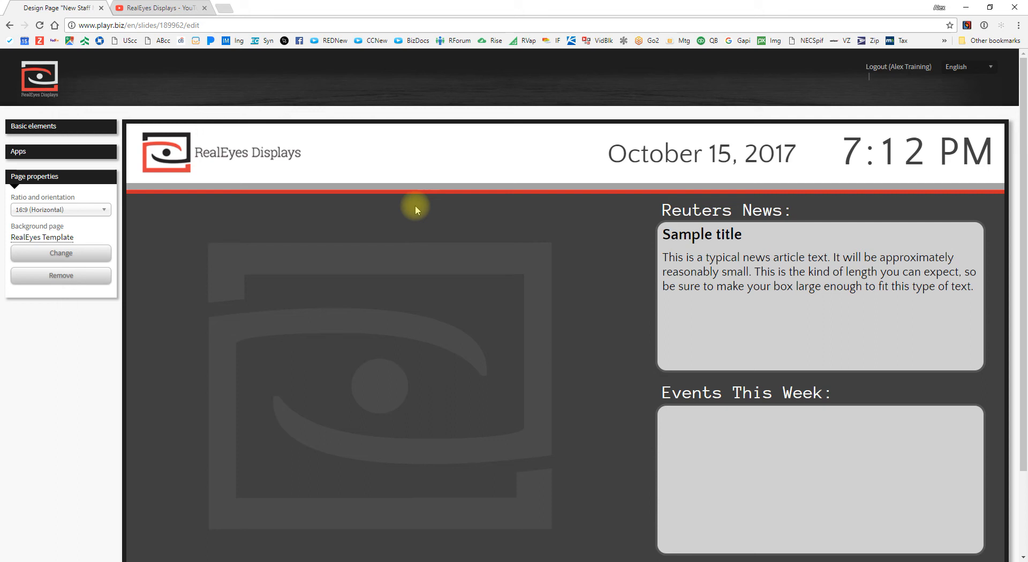
scroll(897, 284, down, 2)
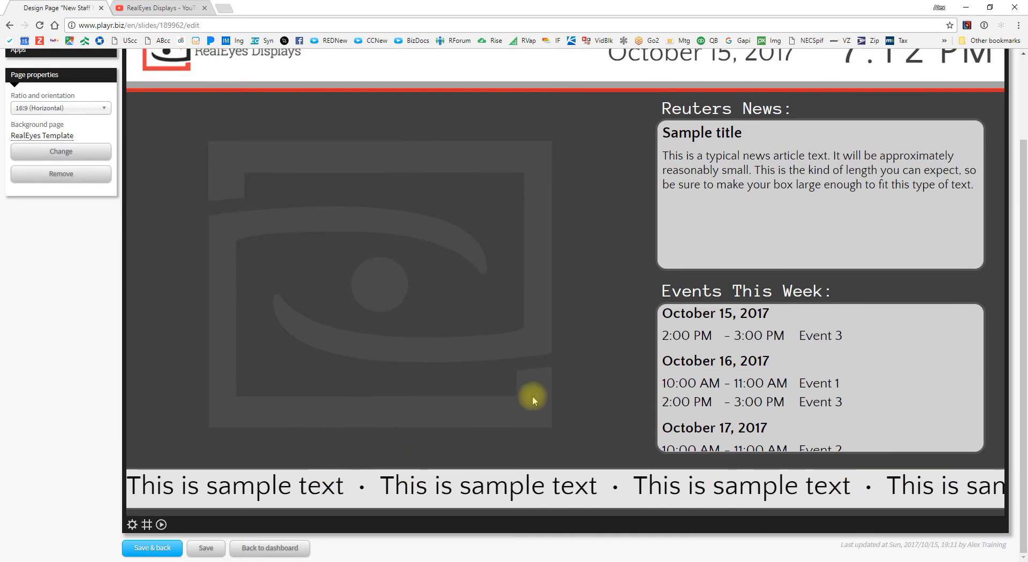
scroll(530, 396, up, 2)
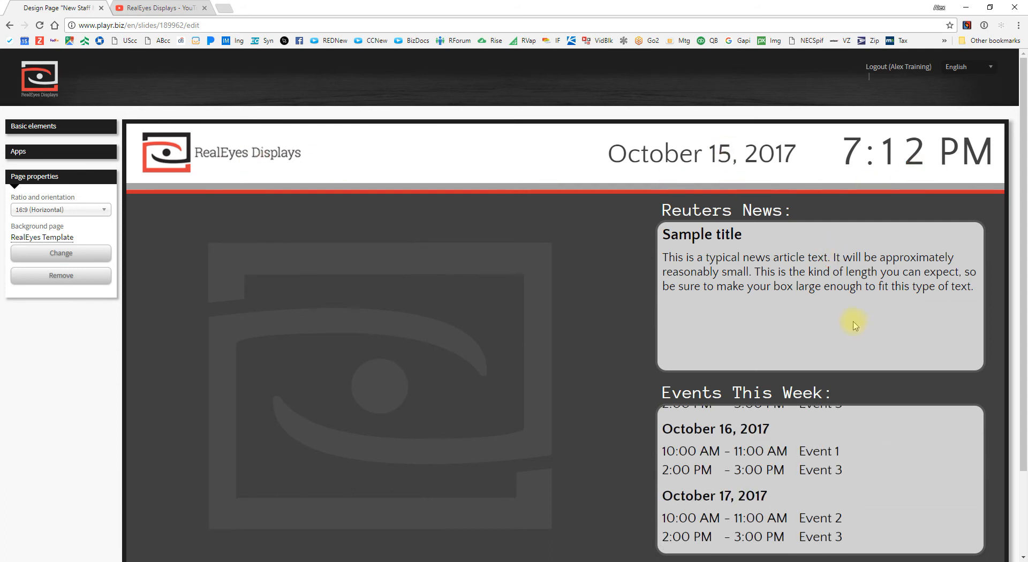
scroll(807, 506, down, 2)
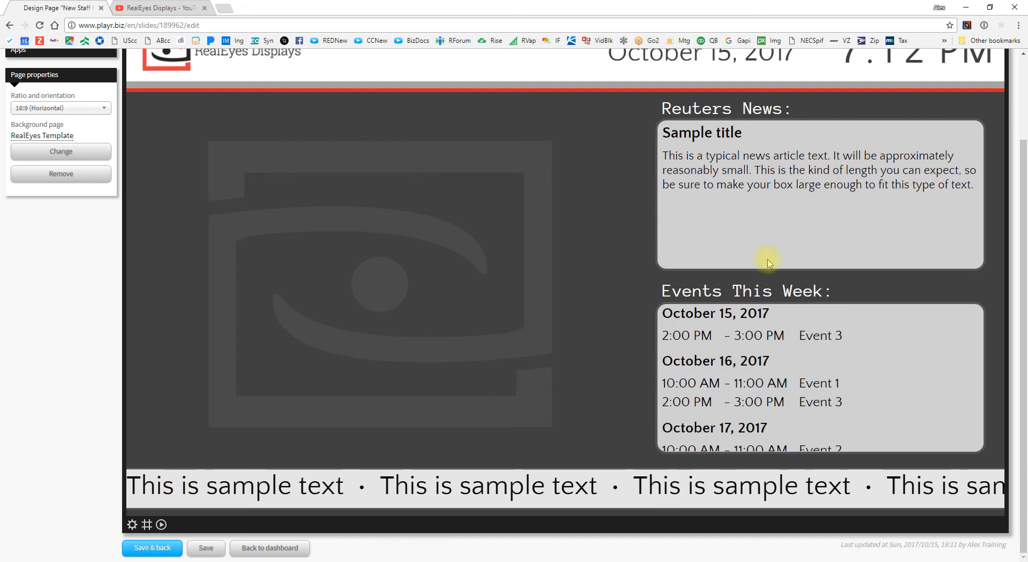
scroll(304, 300, up, 2)
click(64, 128)
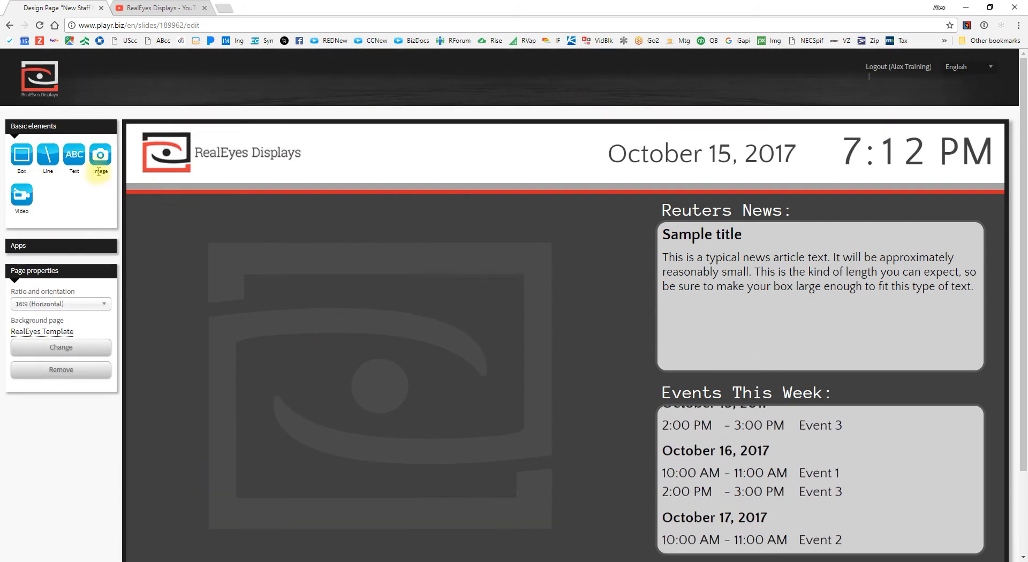
Step: Insert the new staff member's photo from My images > People onto the page
drag(100, 158, 386, 340)
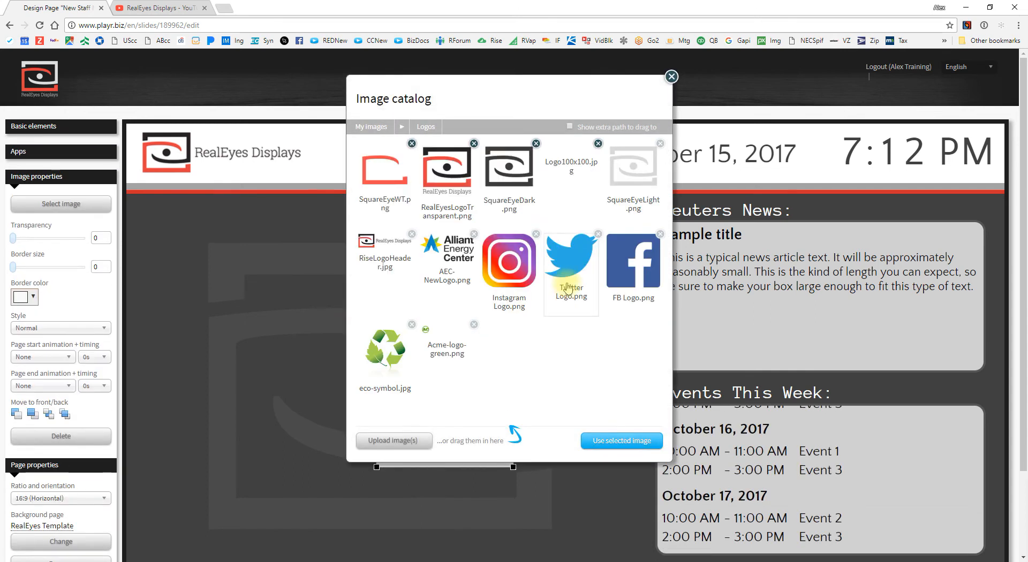
click(403, 126)
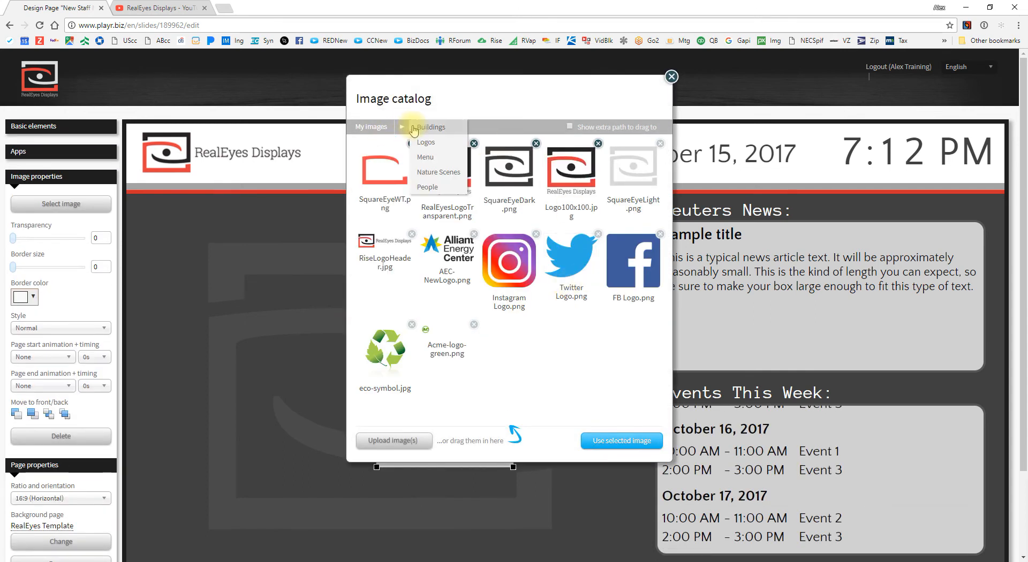
click(428, 174)
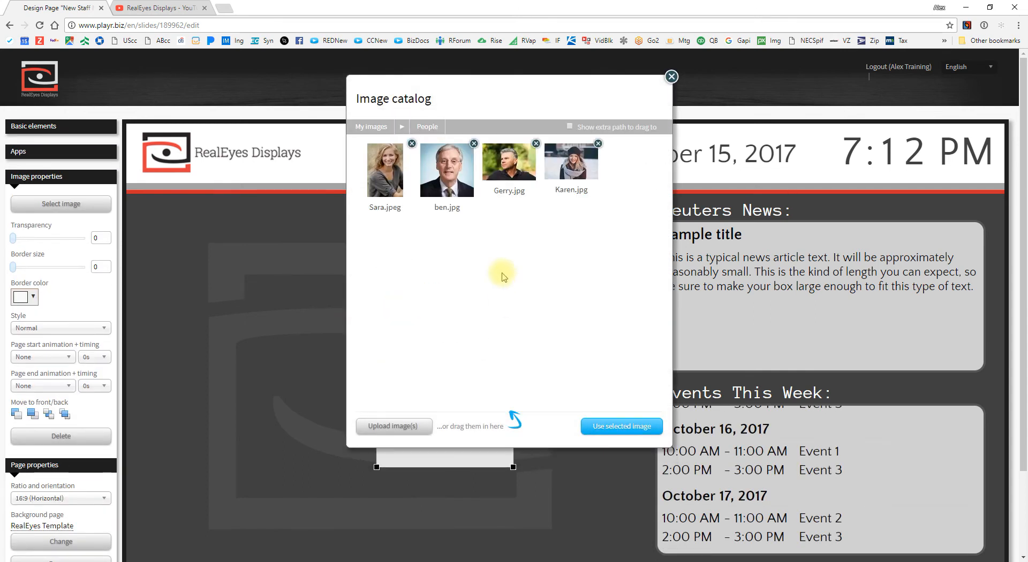
click(501, 162)
click(618, 433)
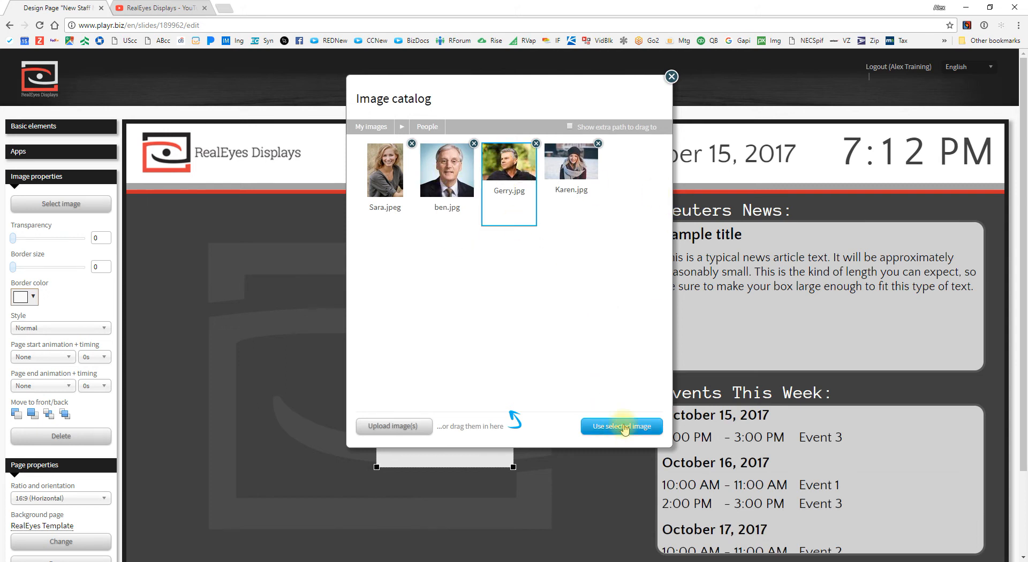
Step: Give the photo a size-7 white border, shrink it, move it up-left, and add a text box above
drag(574, 421, 361, 335)
scroll(232, 281, down, 1)
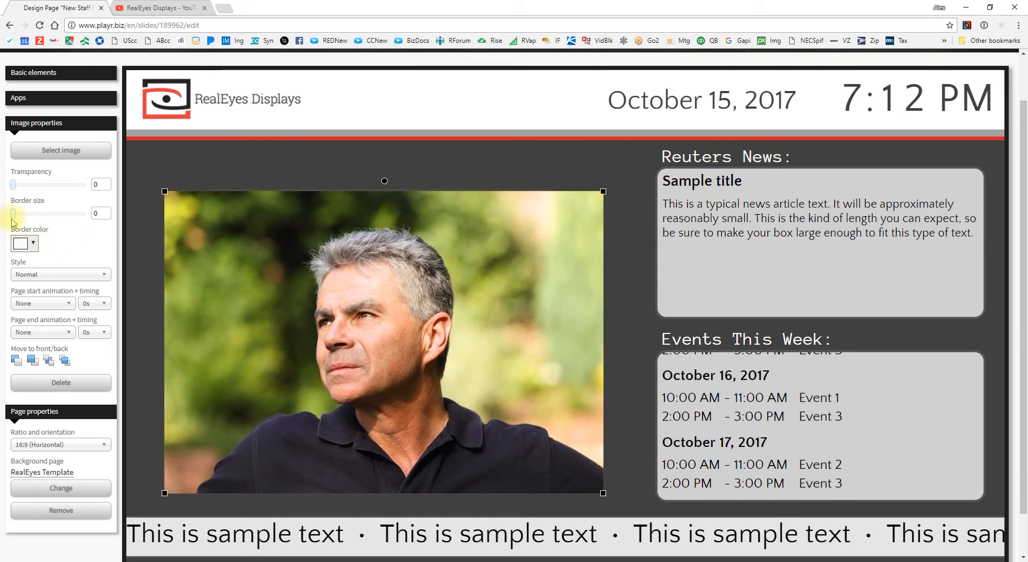
drag(12, 213, 16, 214)
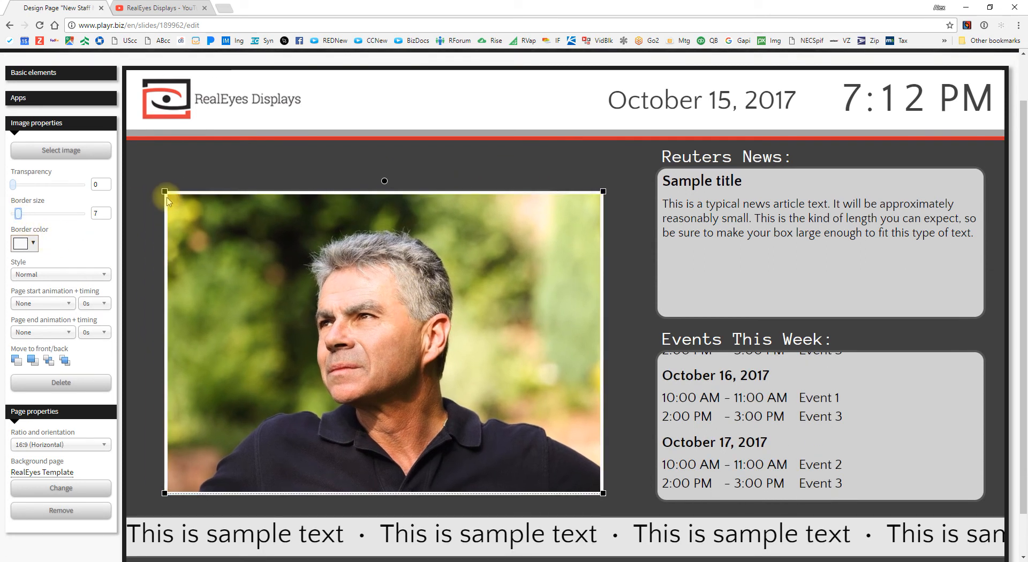
drag(164, 192, 154, 268)
drag(458, 426, 394, 343)
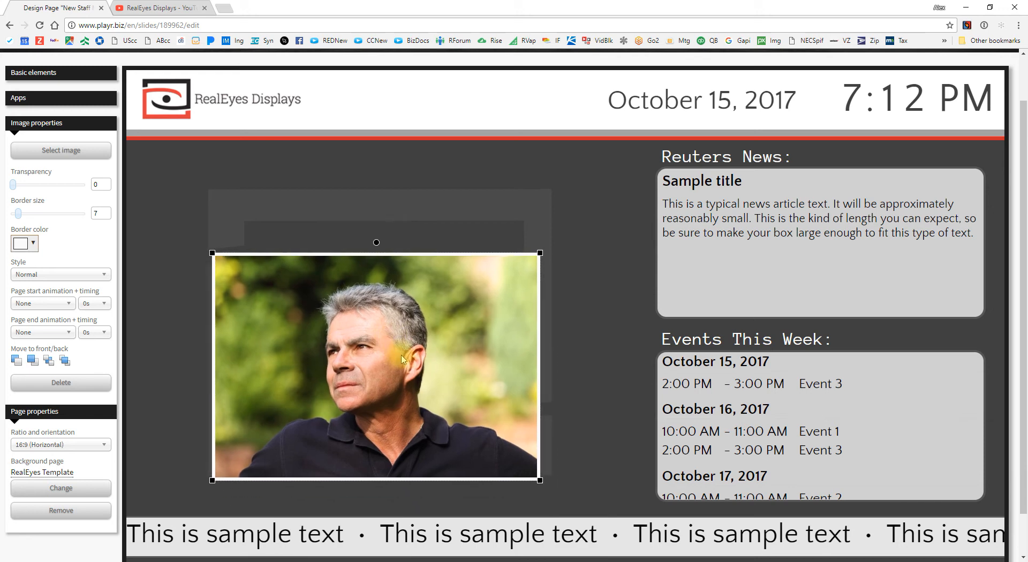
click(78, 82)
drag(75, 98, 183, 206)
Step: Replace the placeholder with a heading welcoming the new staff member 'to Our Team!'
double_click(295, 207)
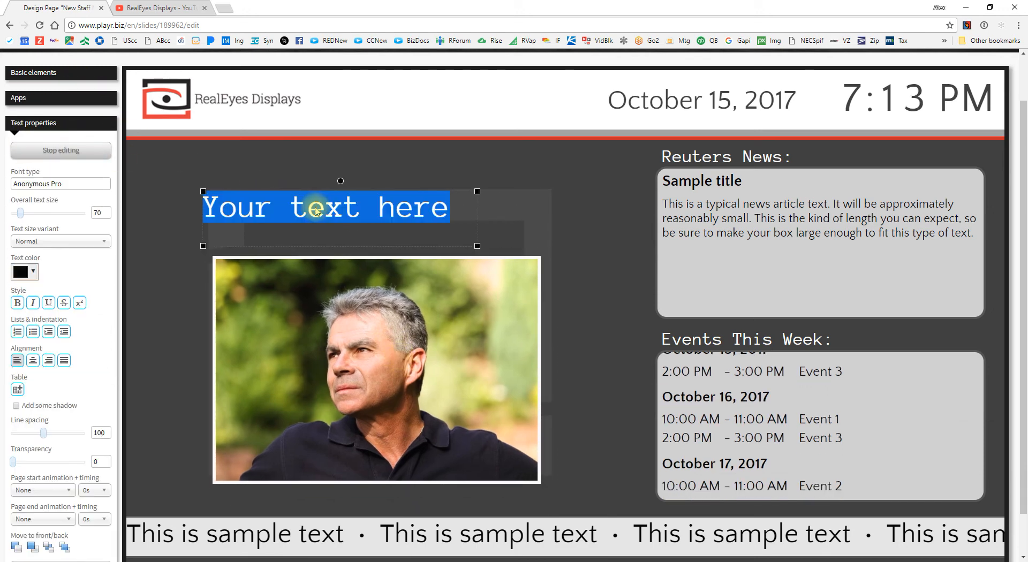
text(WE)
key(BackSpace)
text(el)
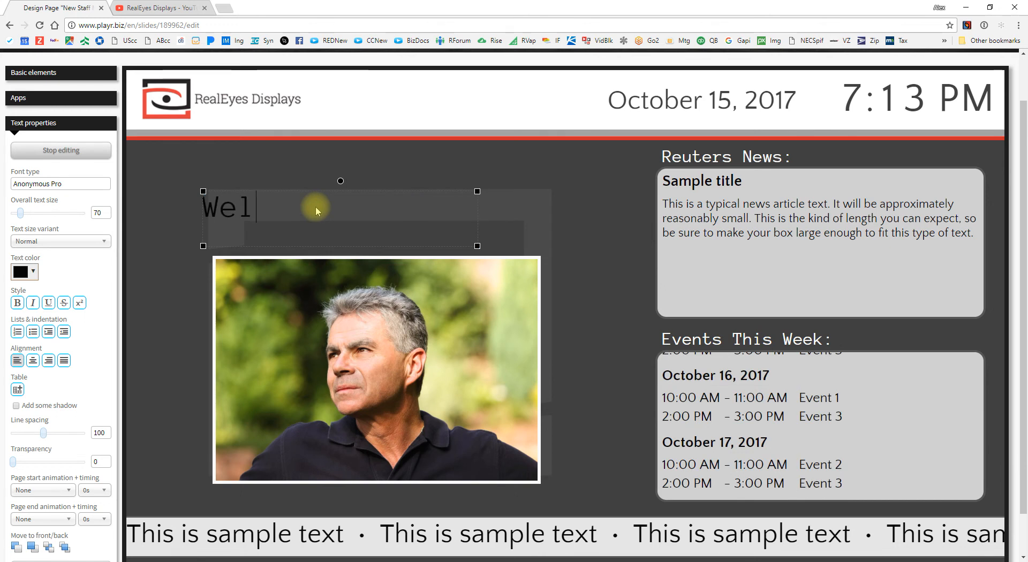
text(come BOb)
key(BackSpace)
key(BackSpace)
text(e Ge)
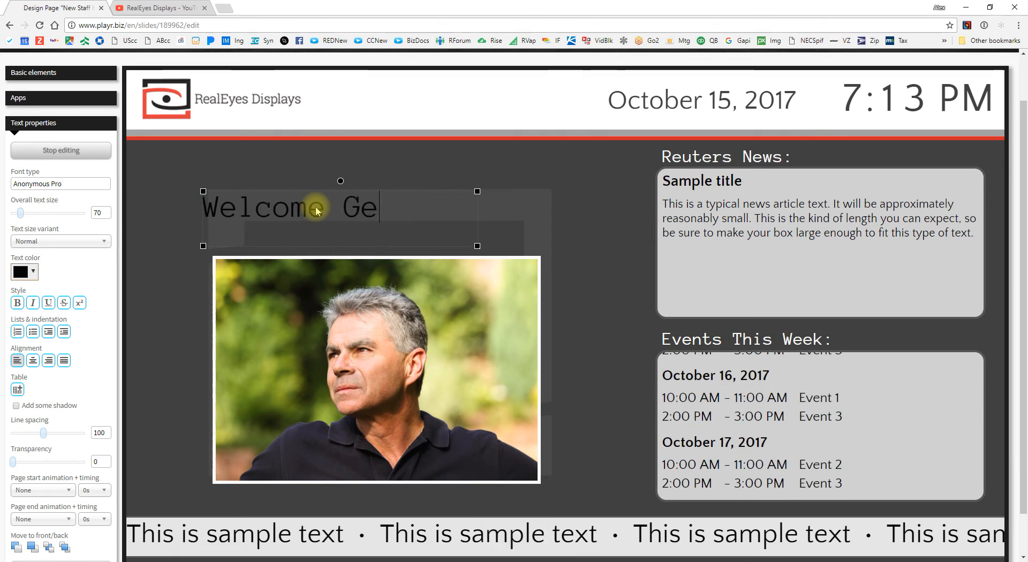
text(rry to Our Team!)
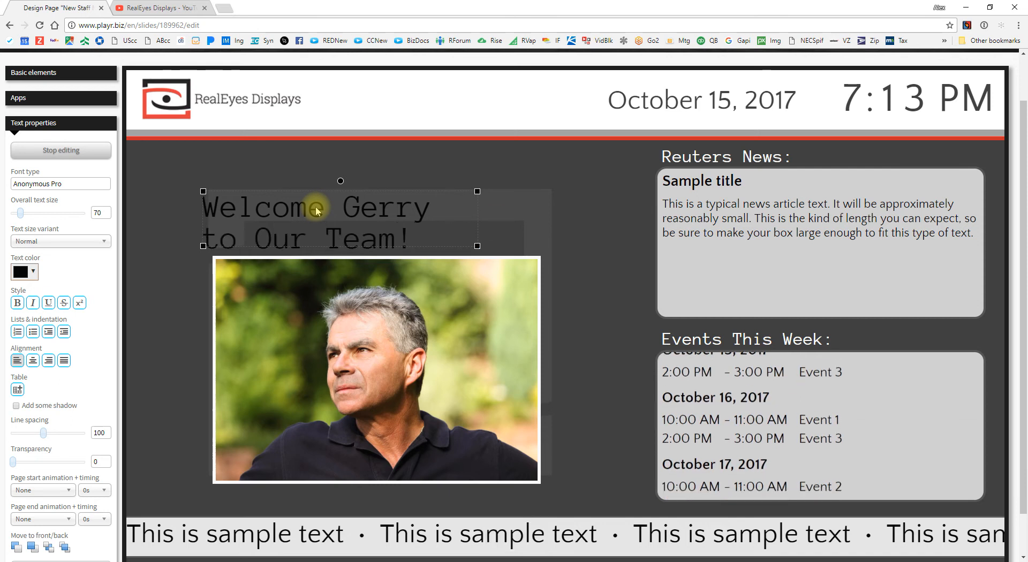
Step: Widen the heading box and set the text to size 103 in white
drag(477, 191, 543, 166)
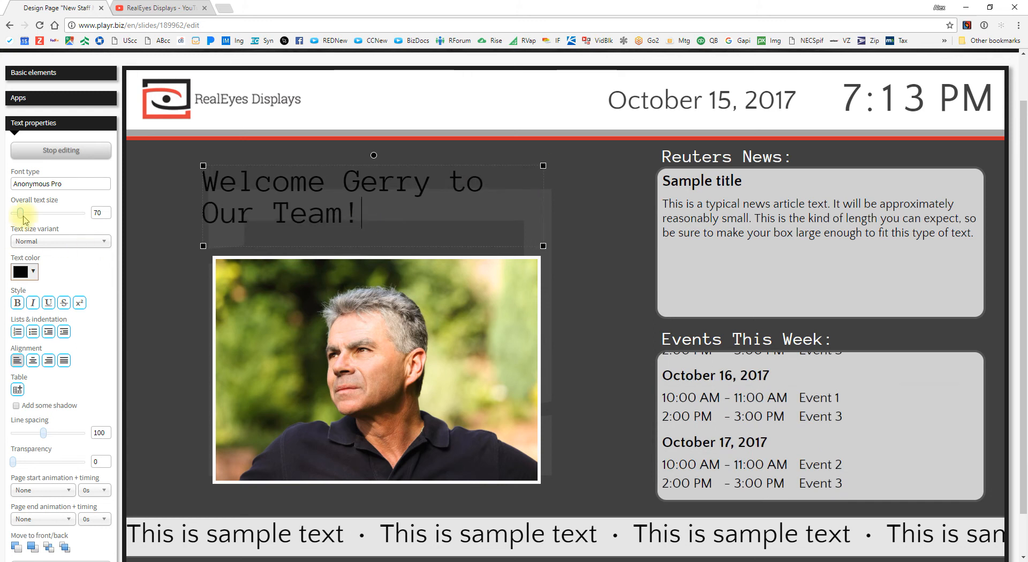
drag(23, 217, 27, 217)
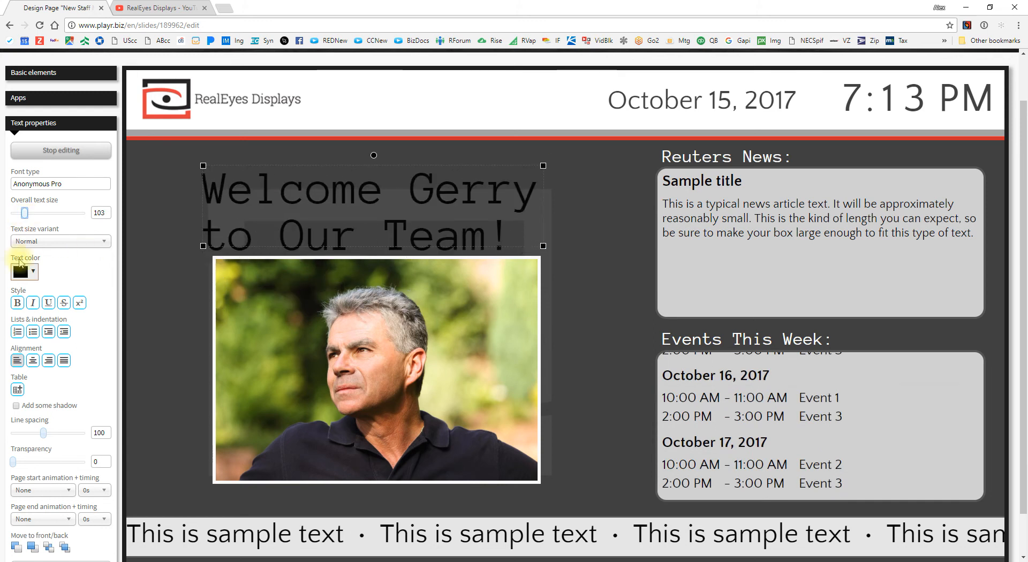
click(21, 270)
click(21, 293)
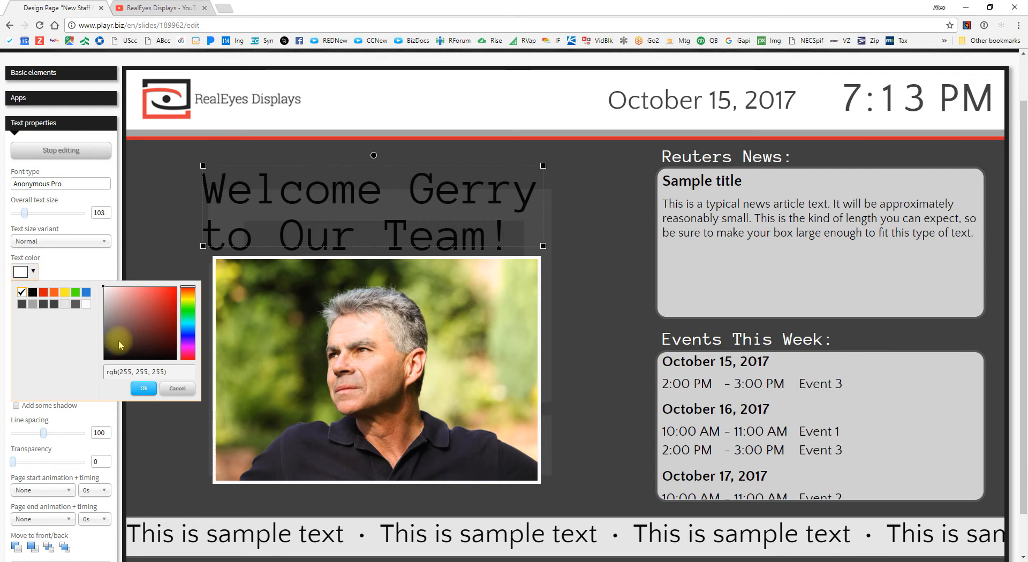
click(143, 391)
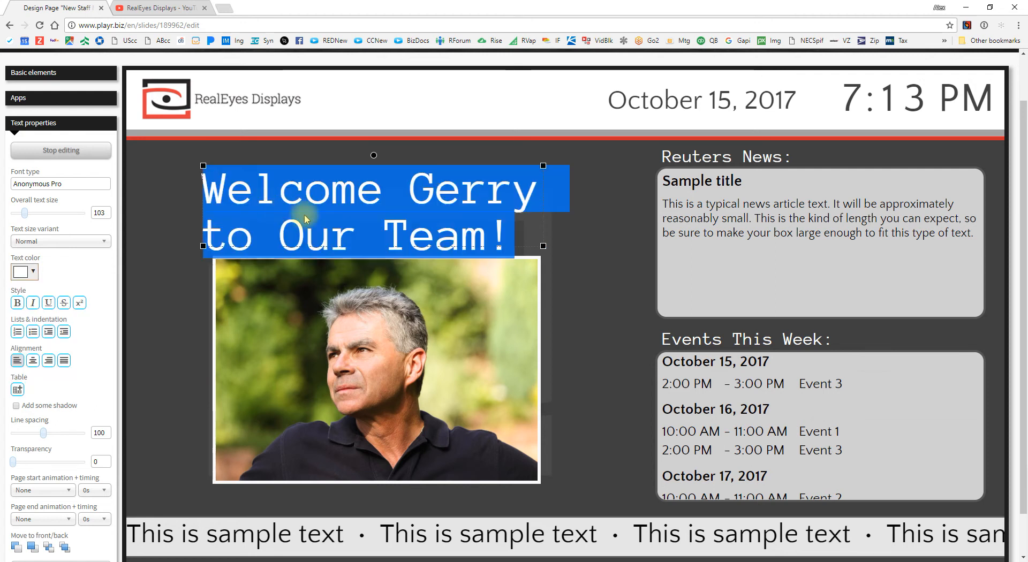
click(21, 271)
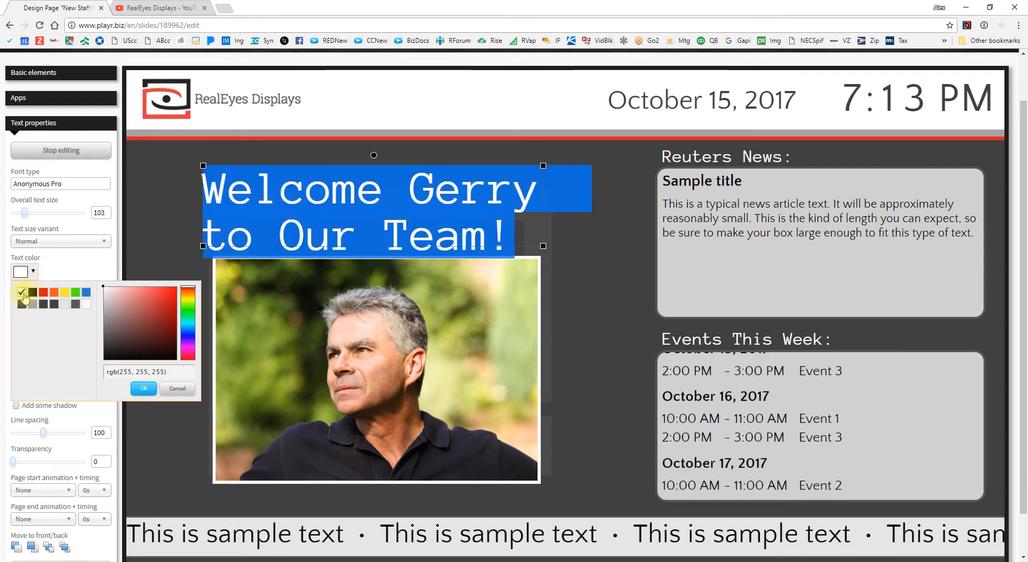
click(143, 388)
Step: Add a drop shadow to the heading and centre-align it
click(367, 202)
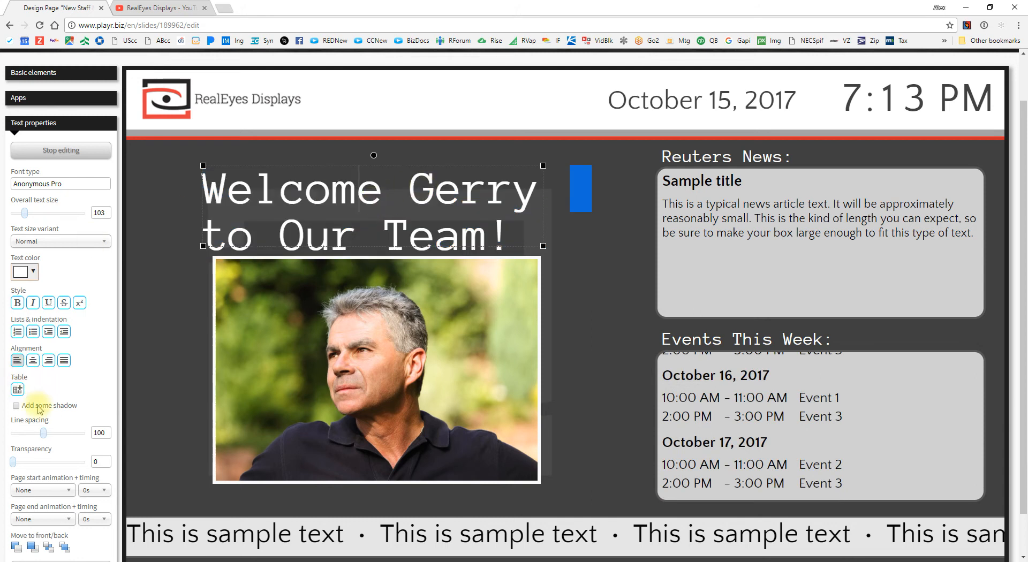
click(17, 406)
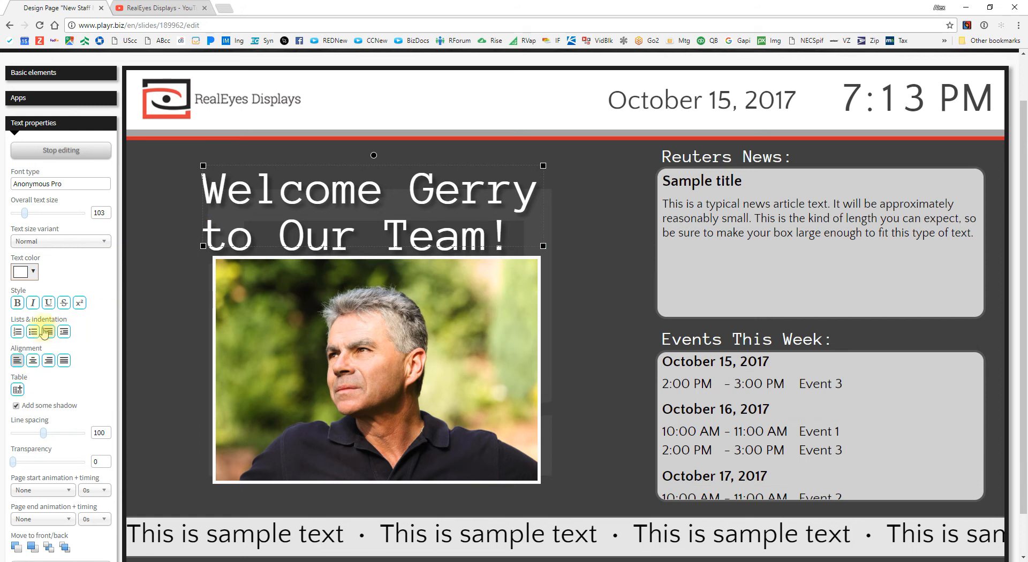
click(34, 361)
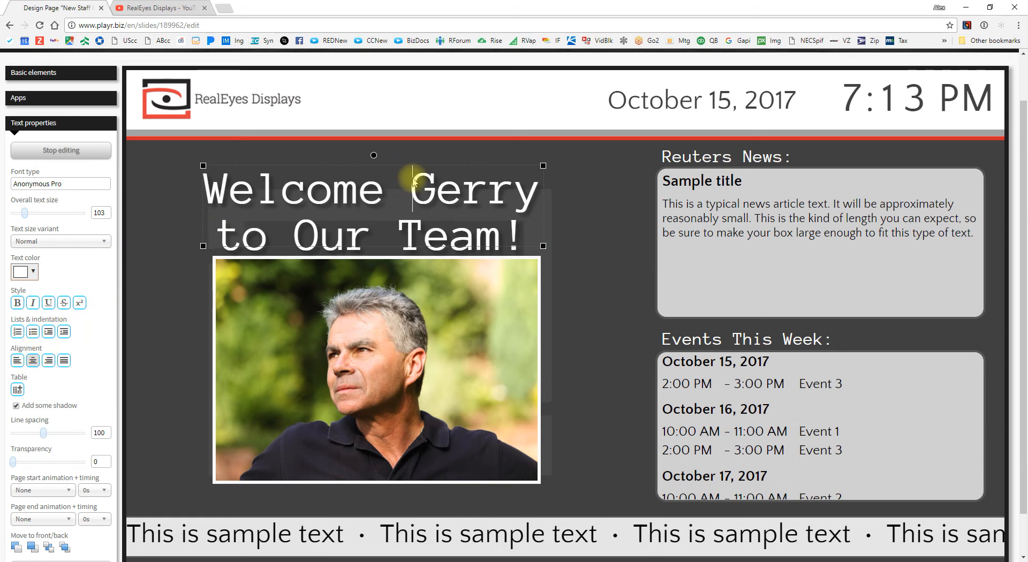
click(599, 236)
Step: Nudge the photo slightly lower beneath the heading
click(473, 194)
drag(450, 346, 451, 354)
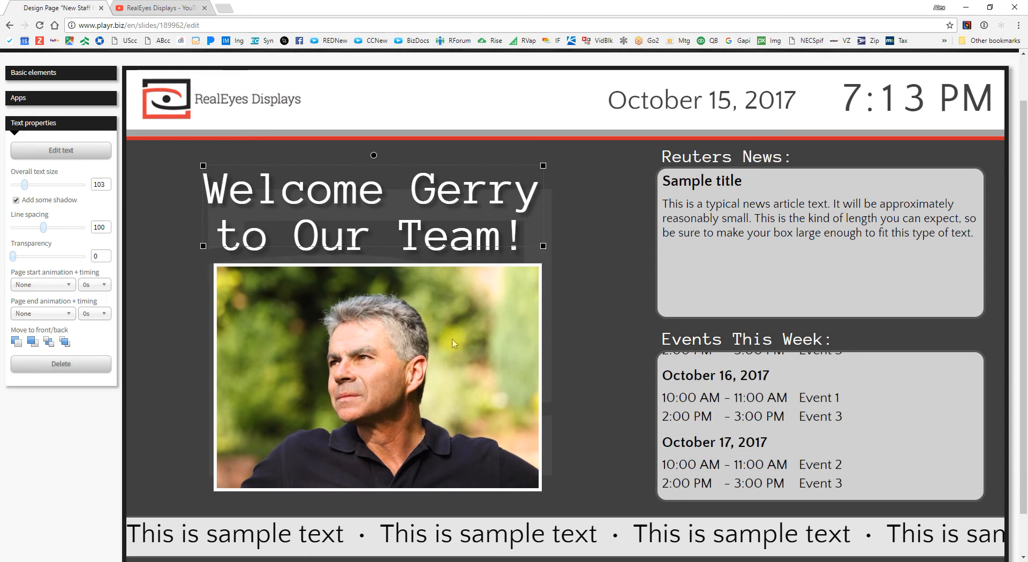
click(440, 224)
click(597, 241)
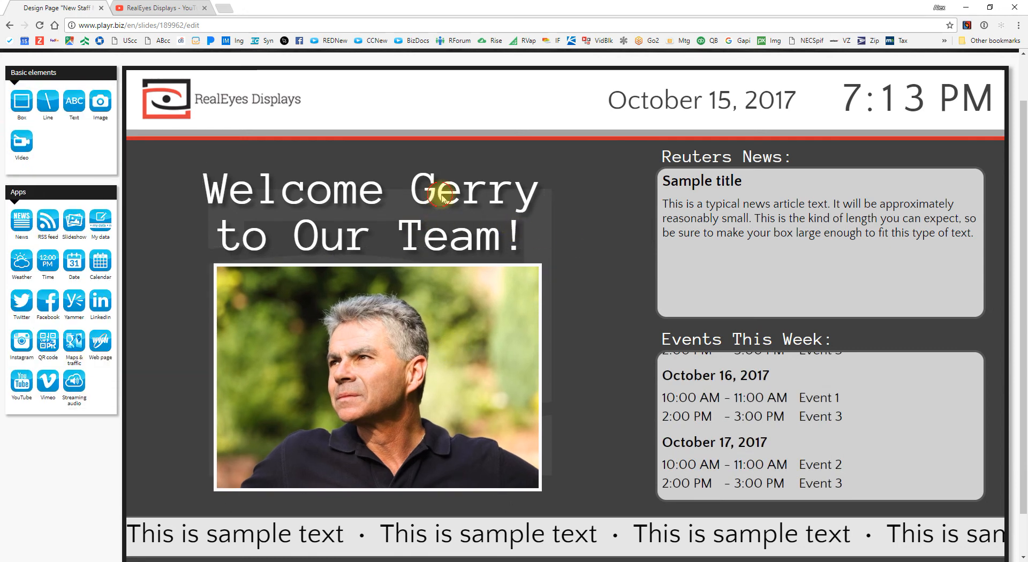
click(443, 198)
click(620, 224)
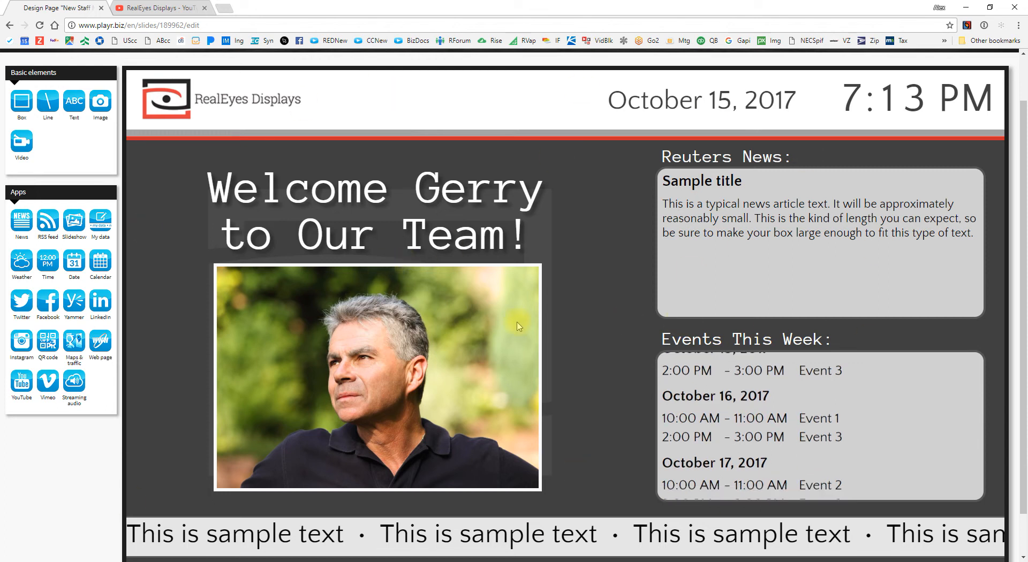
scroll(518, 322, down, 1)
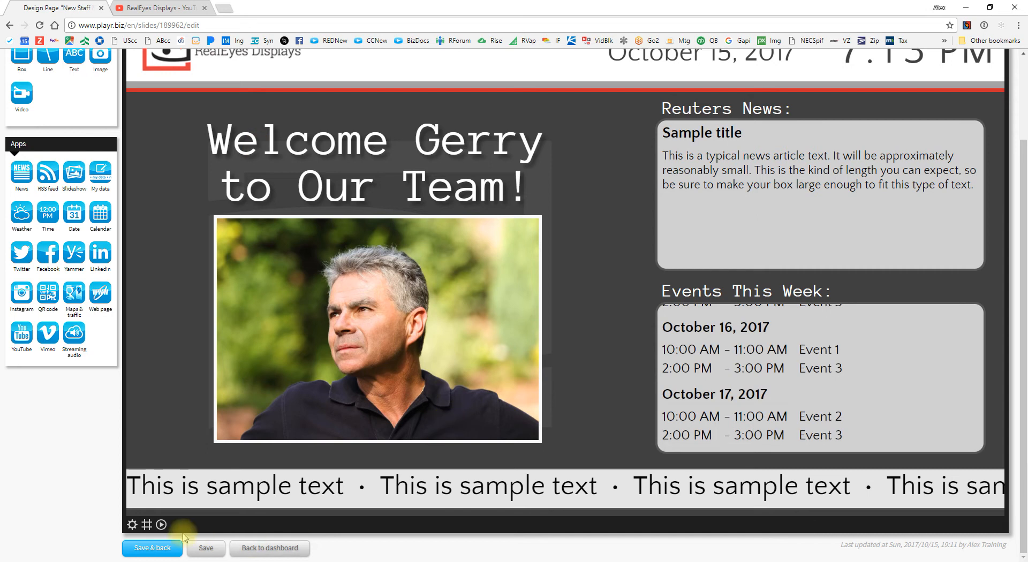
Step: Save the staff page, then find the RealEyes Youtube page and open it for editing
click(152, 547)
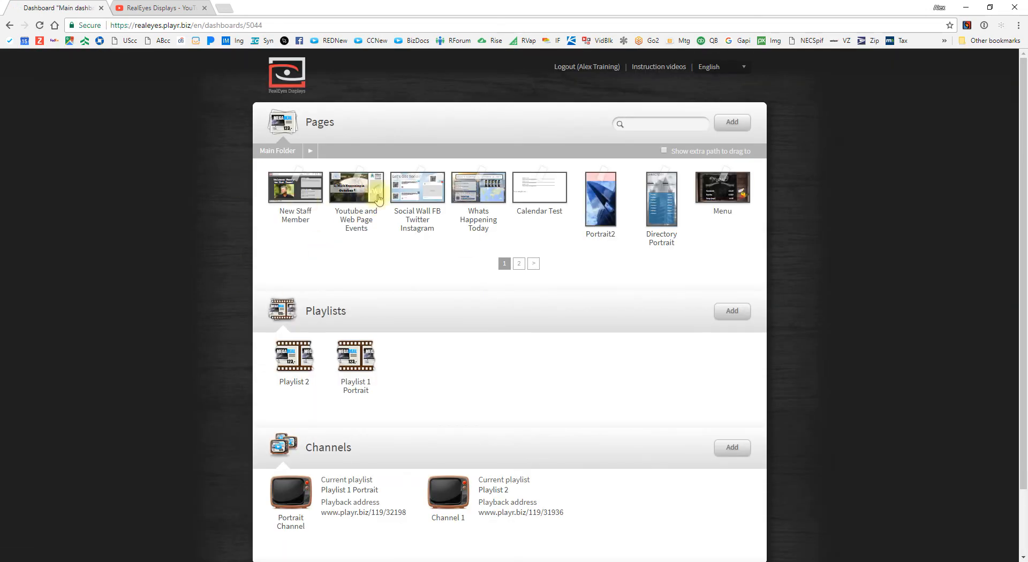
click(738, 124)
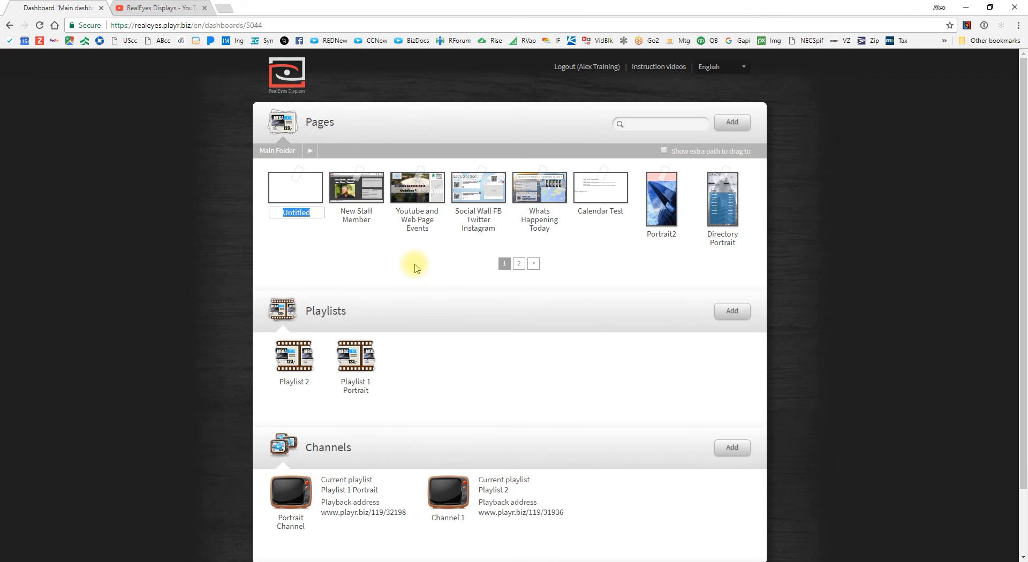
text(Youtube)
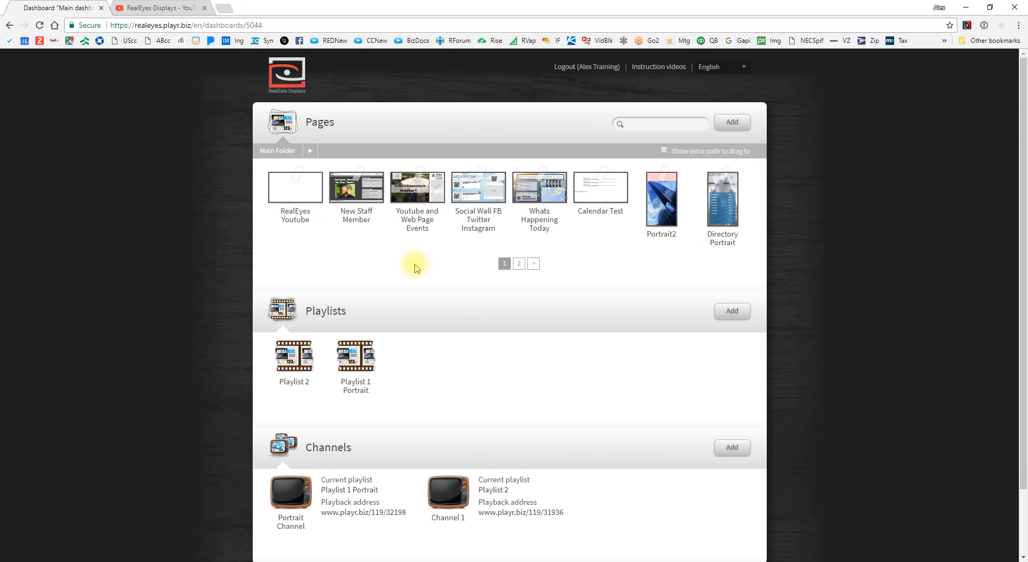
click(308, 193)
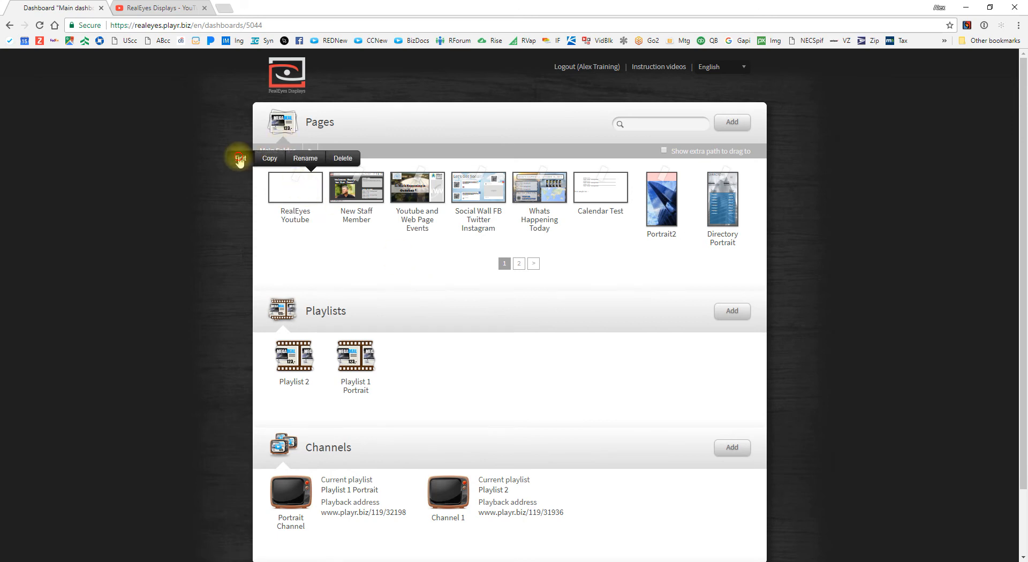
click(239, 159)
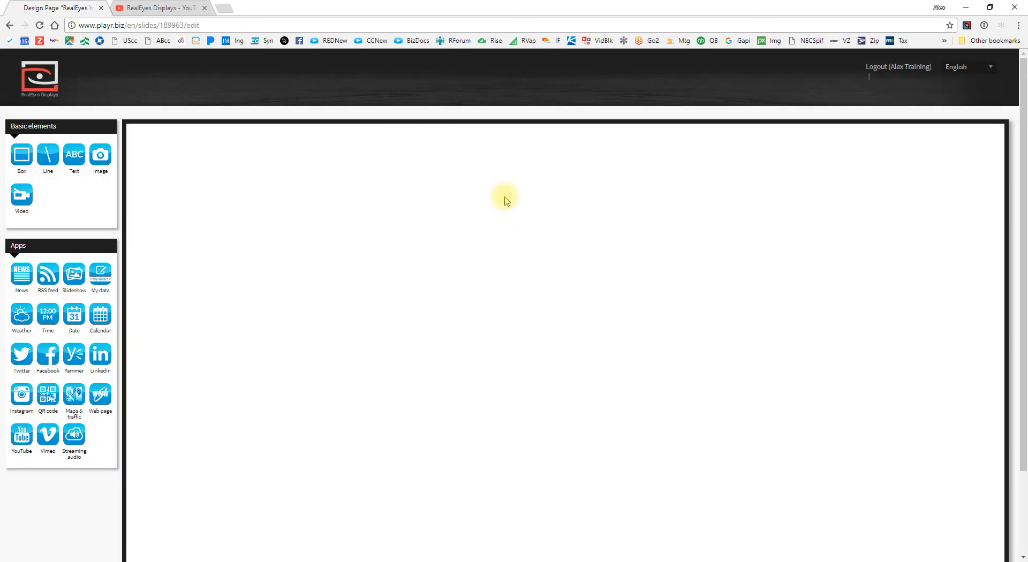
Step: Set RealEyes Template as this page's background page
scroll(130, 536, down, 2)
click(132, 525)
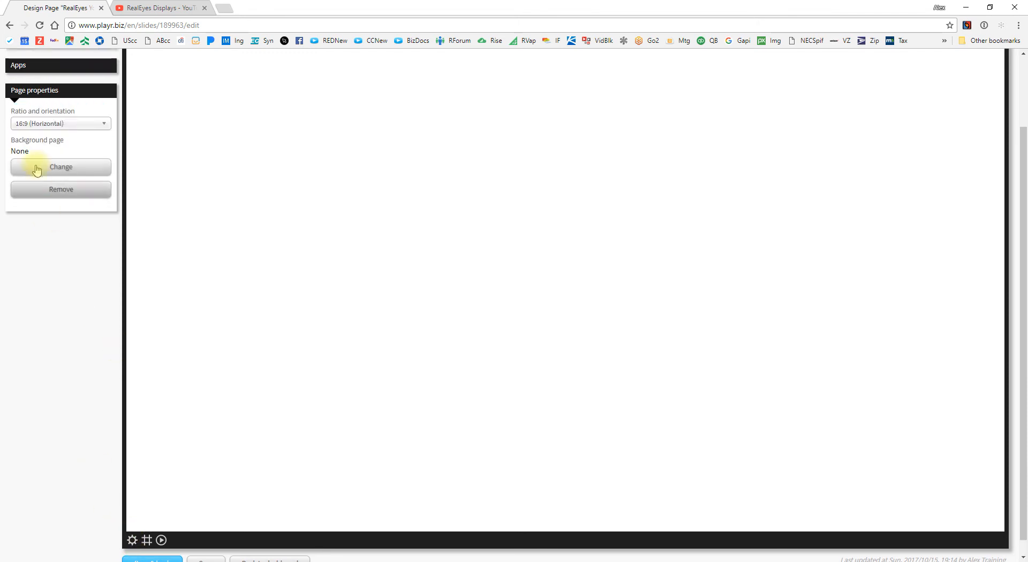
click(46, 166)
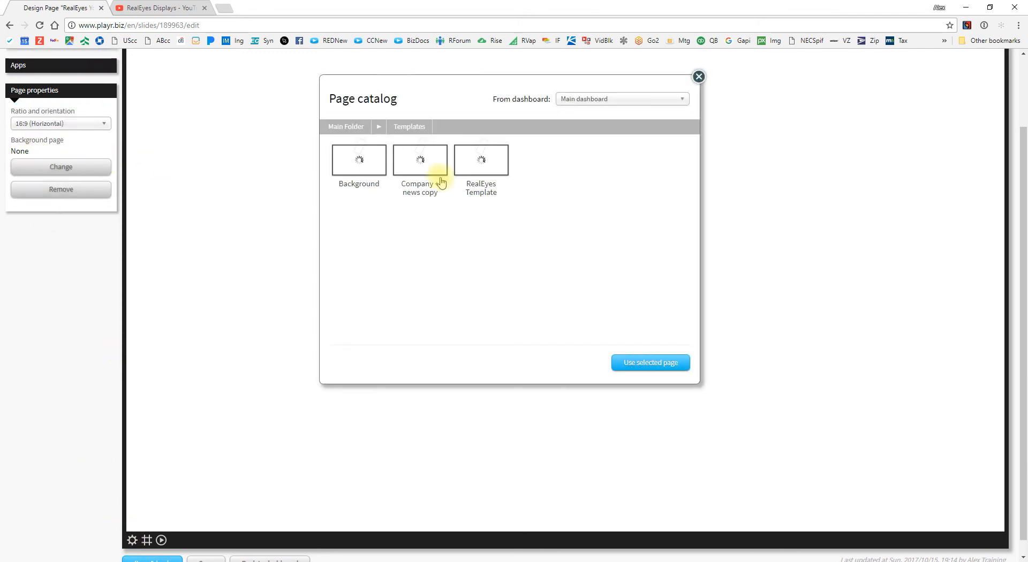
click(481, 166)
click(636, 364)
Step: Add a YouTube video element, resize it to 894×503, and move it to the left side
click(62, 73)
drag(21, 259, 337, 204)
click(527, 298)
drag(448, 221, 445, 219)
drag(233, 115, 507, 288)
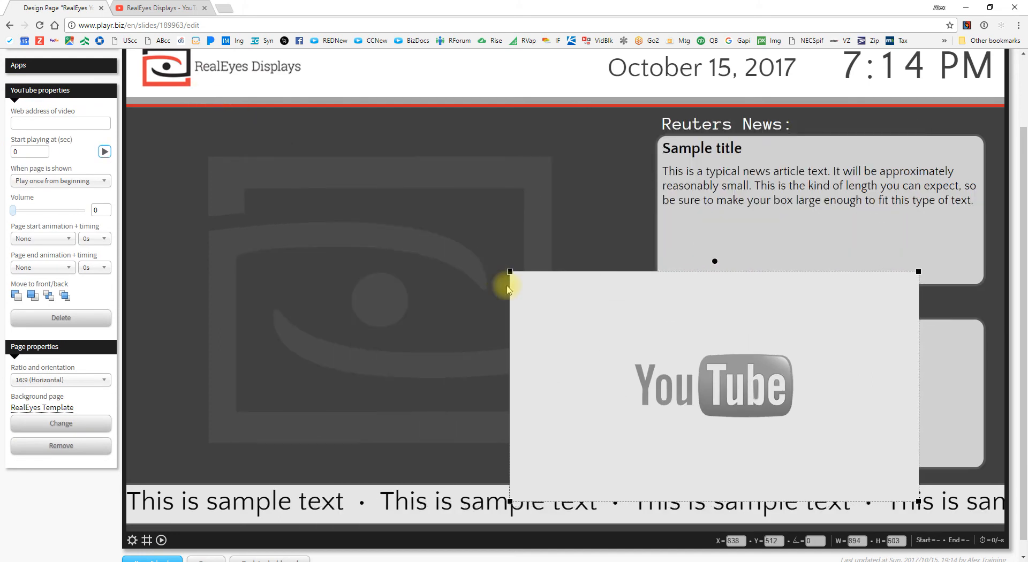
drag(415, 250, 278, 291)
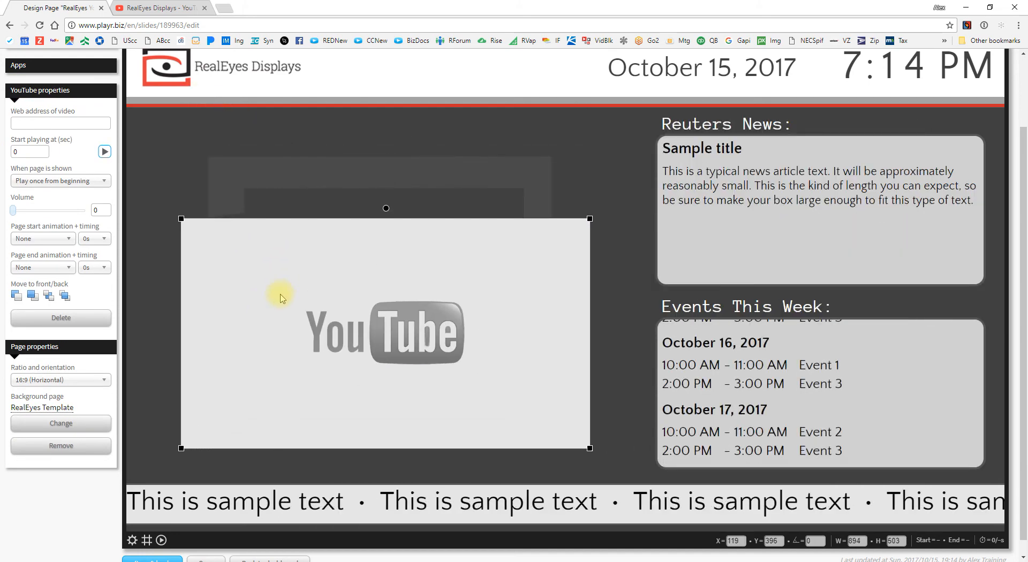
click(46, 68)
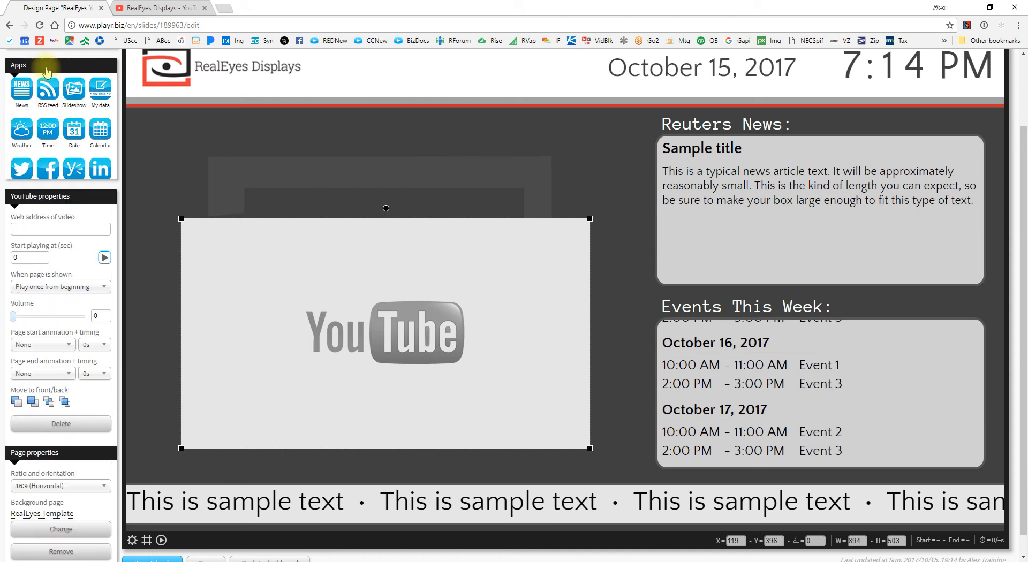
scroll(69, 131, up, 2)
Step: Add a text box above the video reading 'Check Out Our New Video' and widen it
click(65, 126)
drag(74, 155, 239, 275)
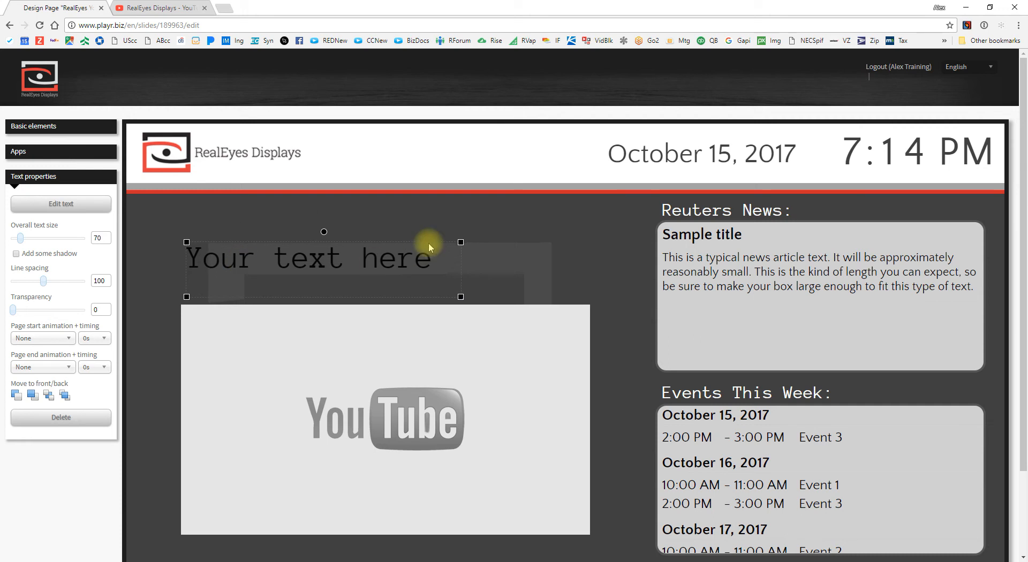
drag(460, 242, 589, 248)
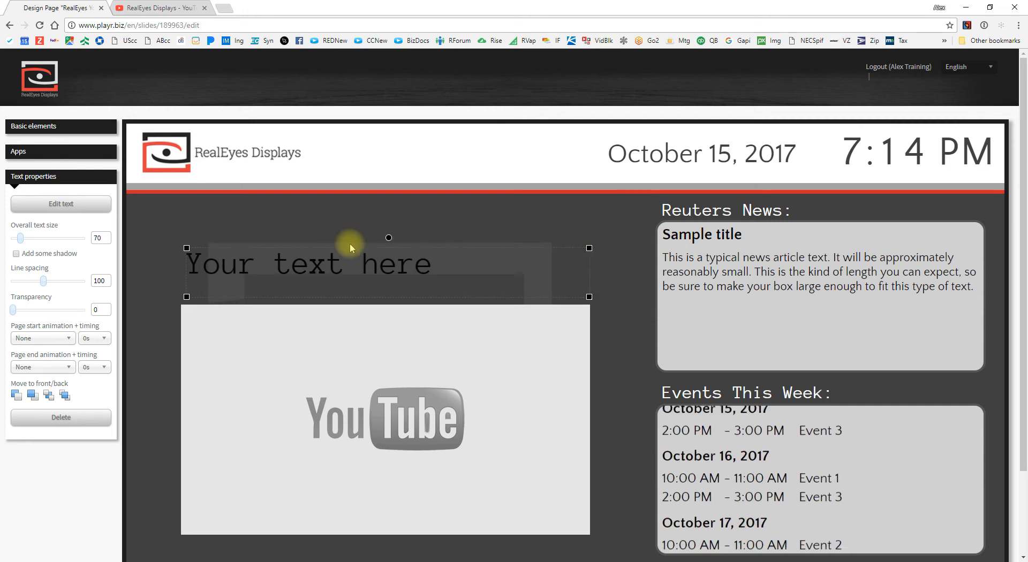
double_click(338, 267)
text(C)
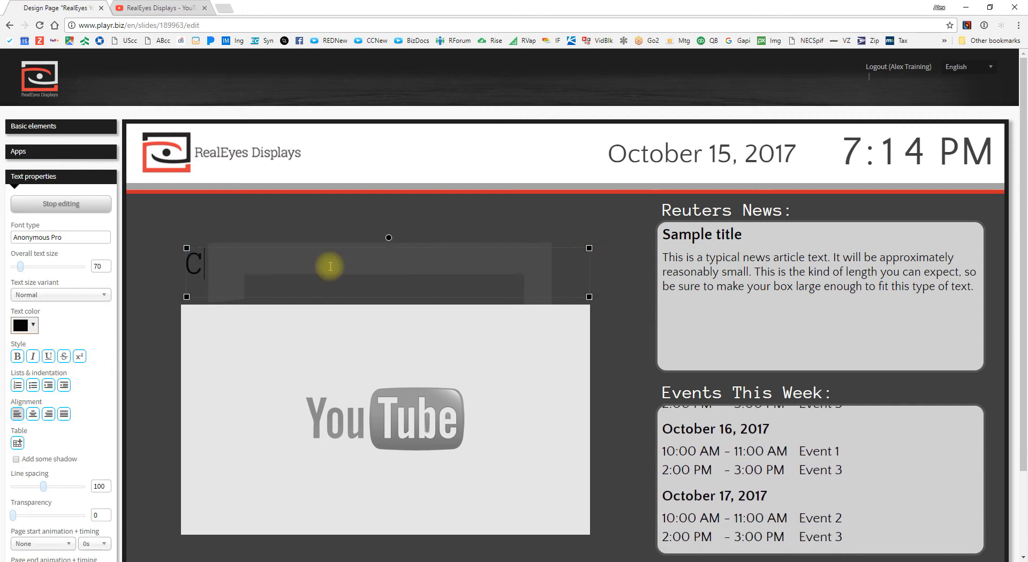
text(heck Out Our New Video!)
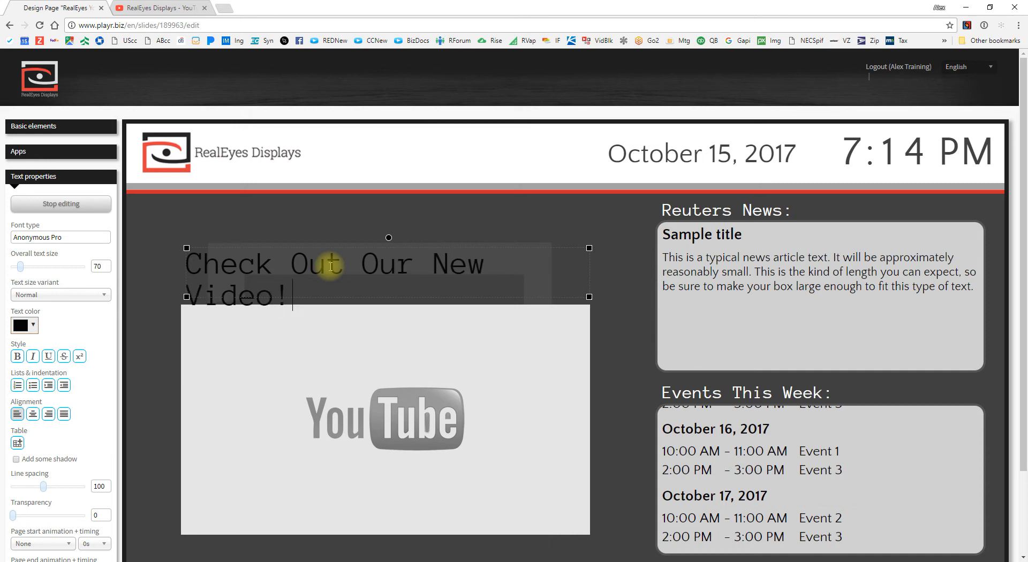
drag(187, 248, 155, 250)
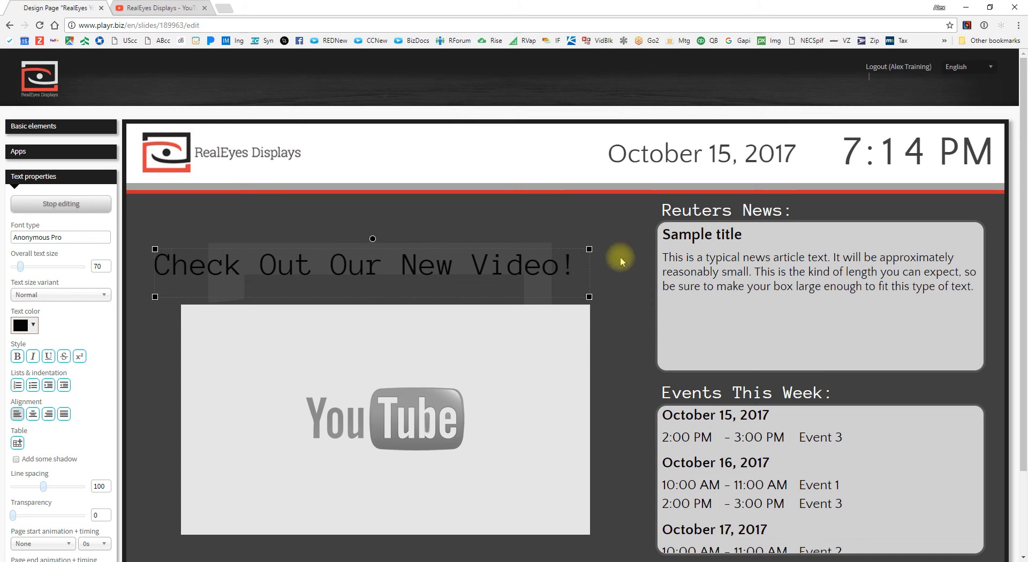
drag(589, 249, 616, 247)
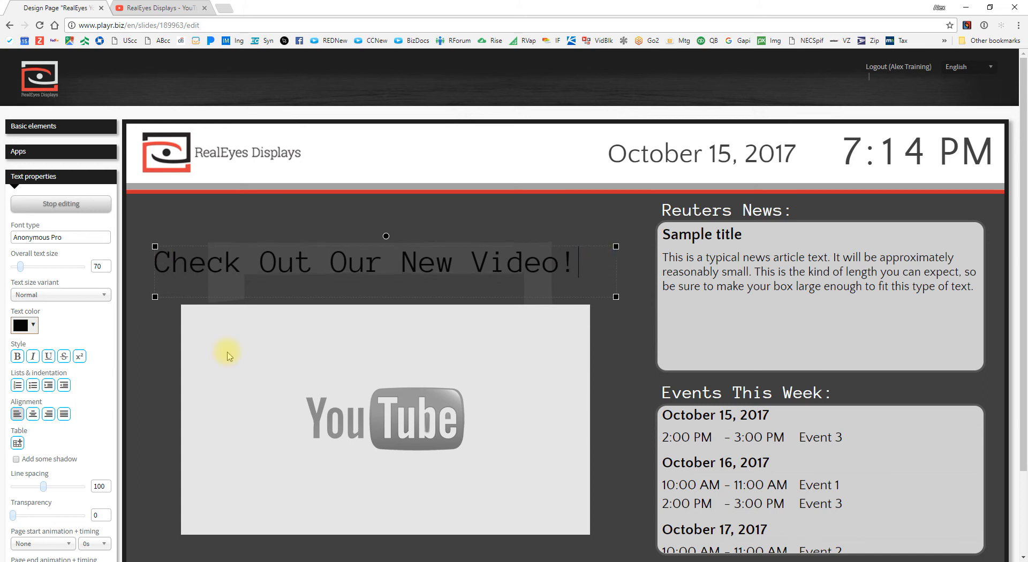
Step: Centre the heading and make its text white
click(33, 415)
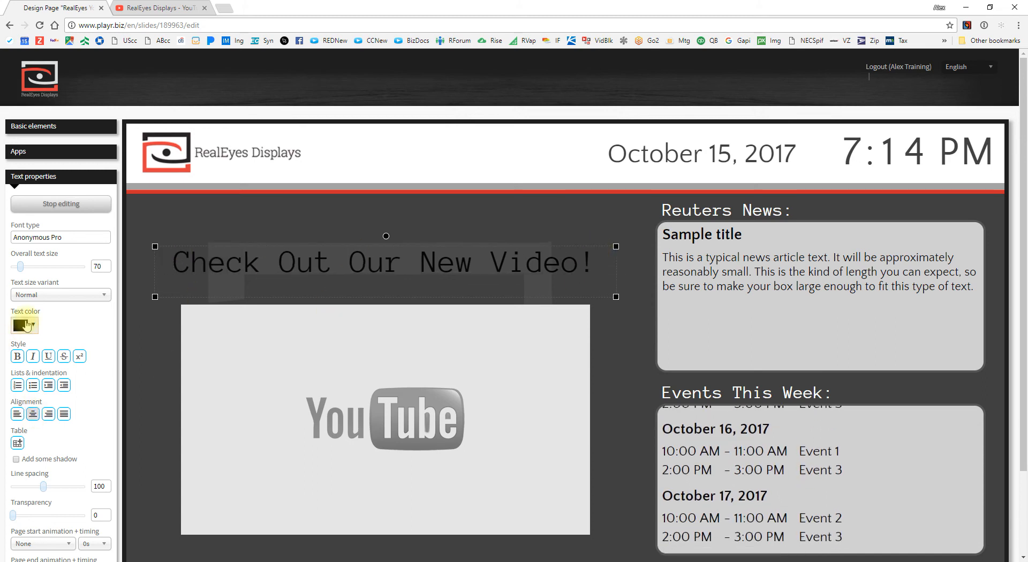
double_click(204, 264)
triple_click(202, 262)
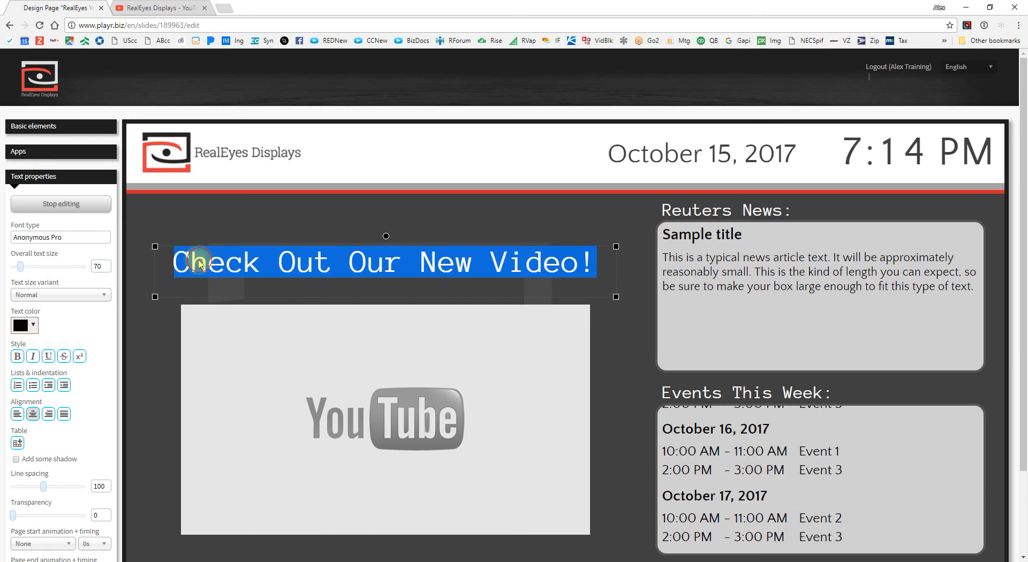
click(24, 326)
click(22, 347)
click(144, 442)
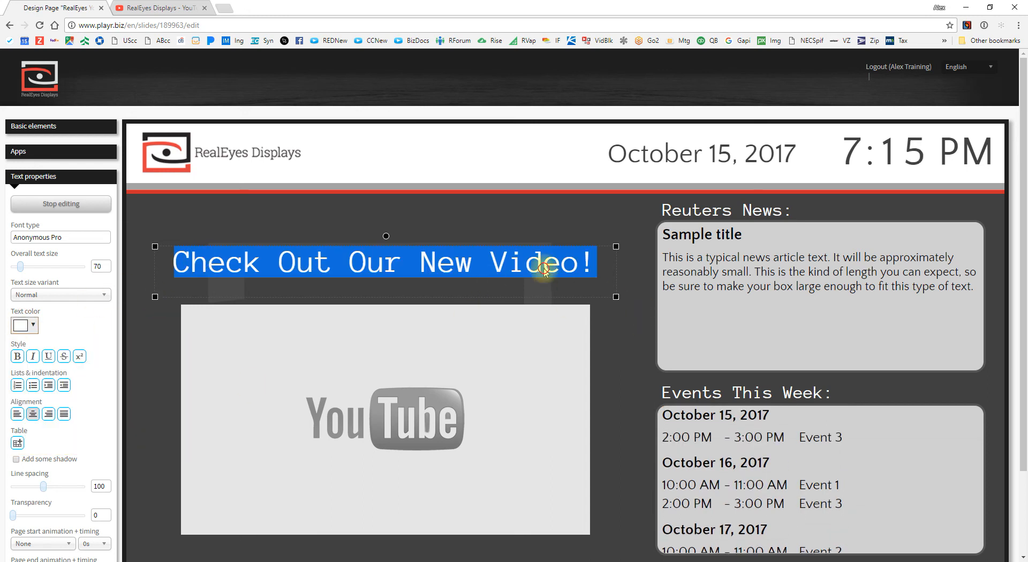
click(573, 260)
click(625, 316)
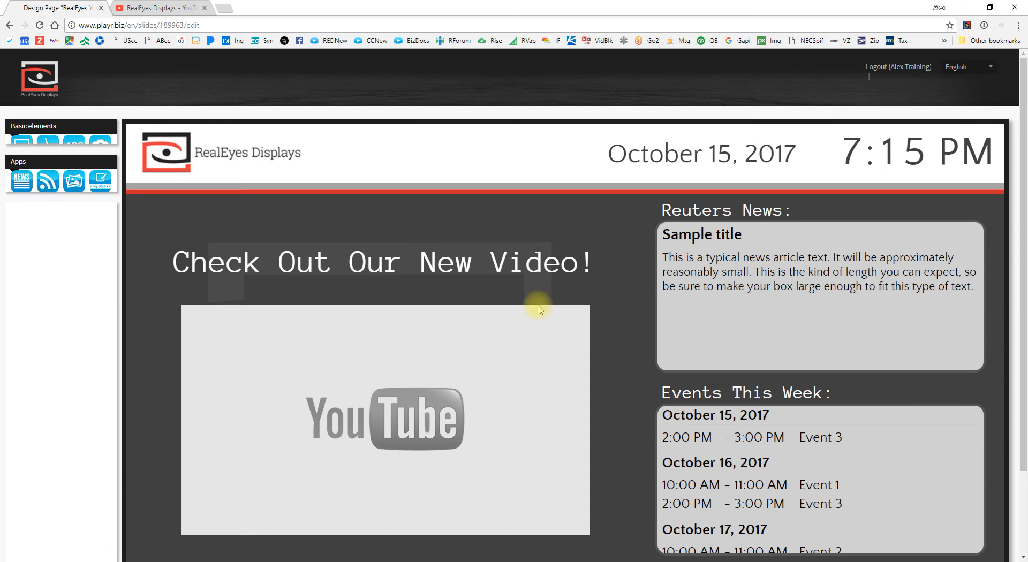
Step: Copy the YouTube video's URL and paste it as the video box's web address
click(451, 391)
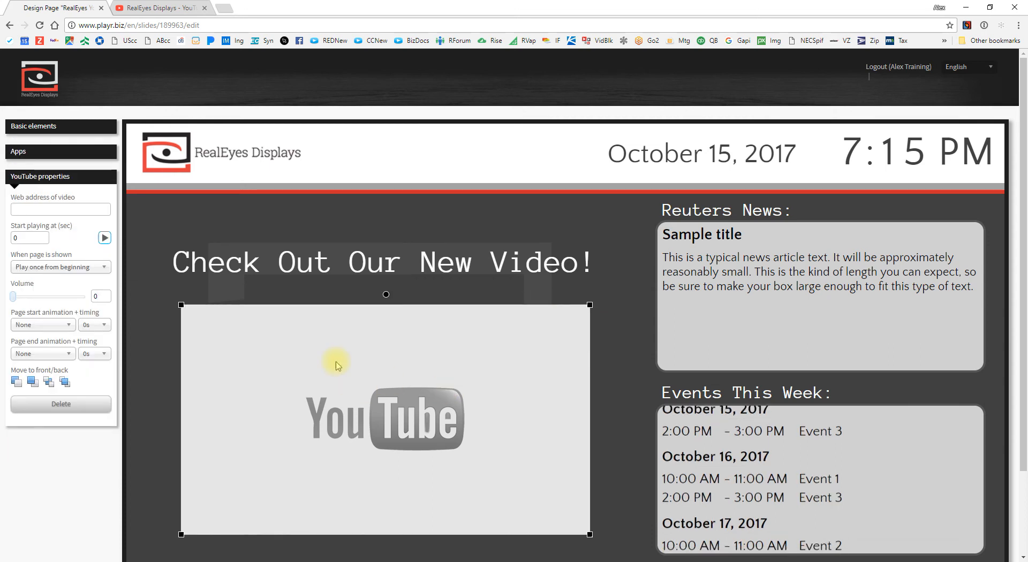
click(161, 7)
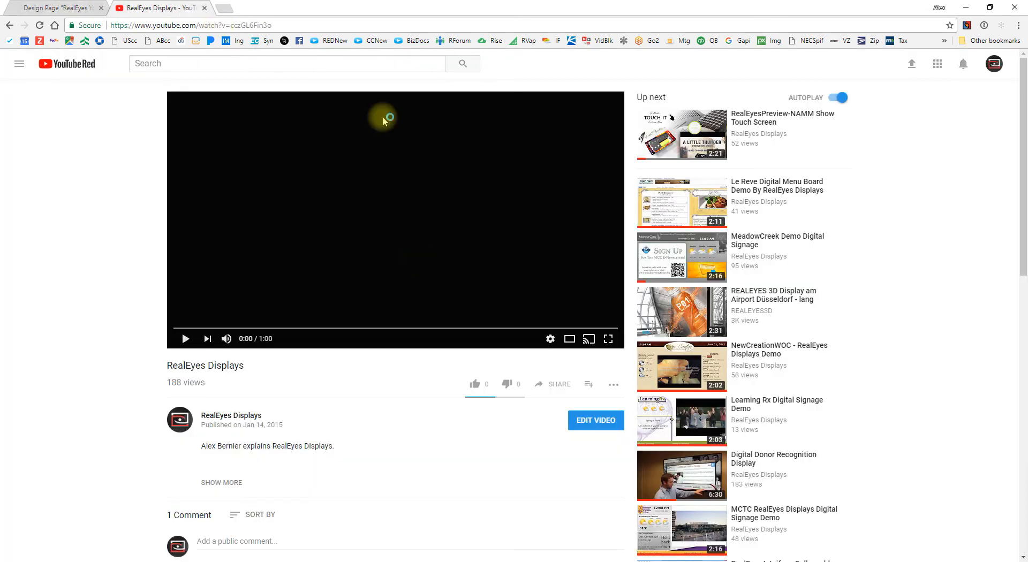
click(147, 25)
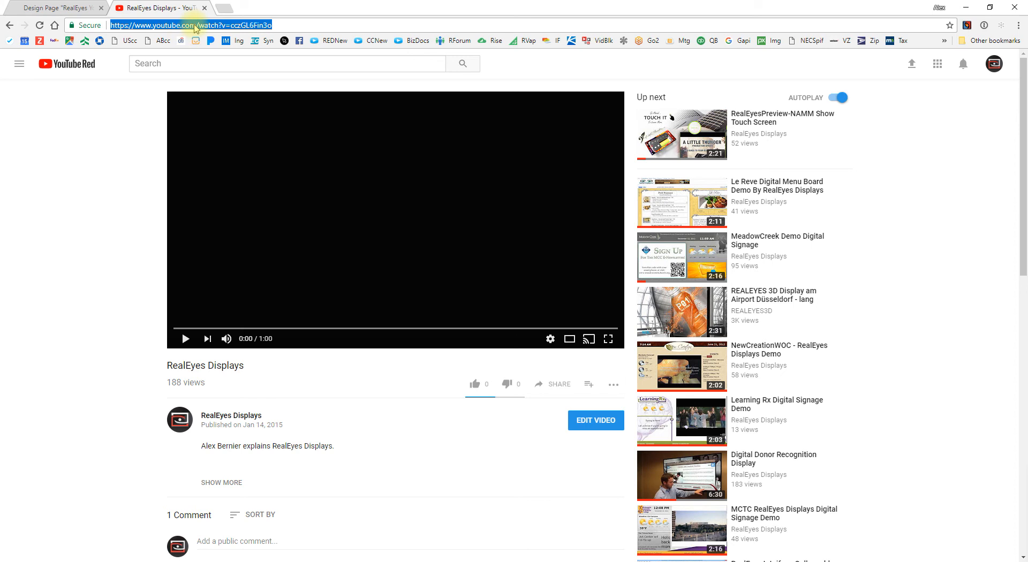
key(ctrl+c)
click(70, 4)
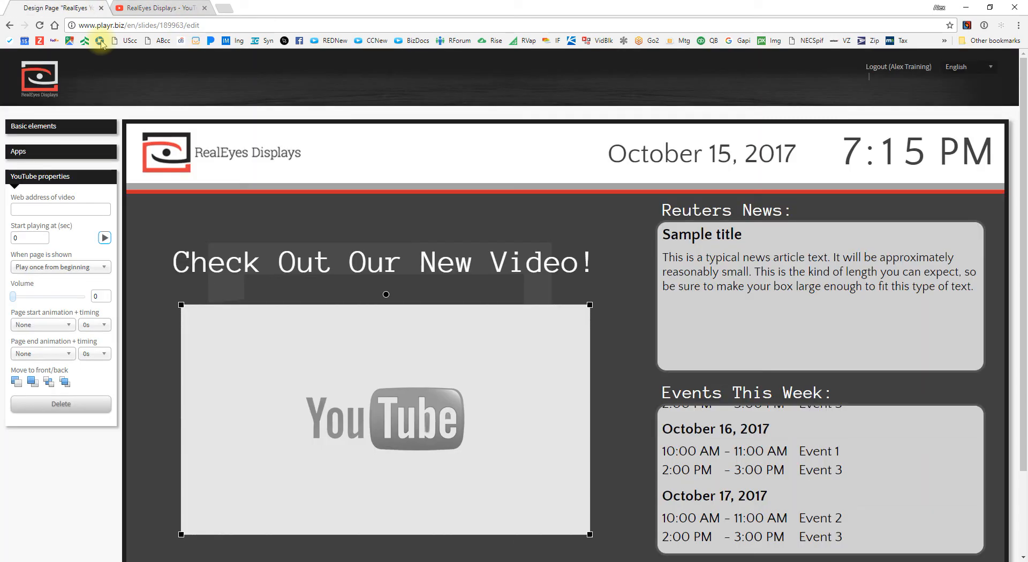
click(69, 209)
key(ctrl+v)
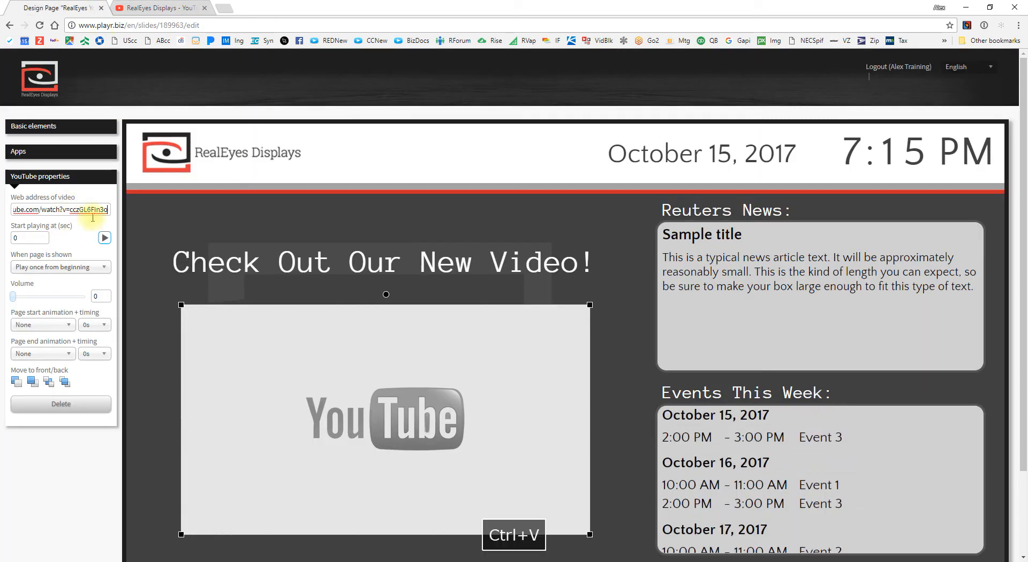
Step: Save the page with Save & back and return to the dashboard
click(152, 245)
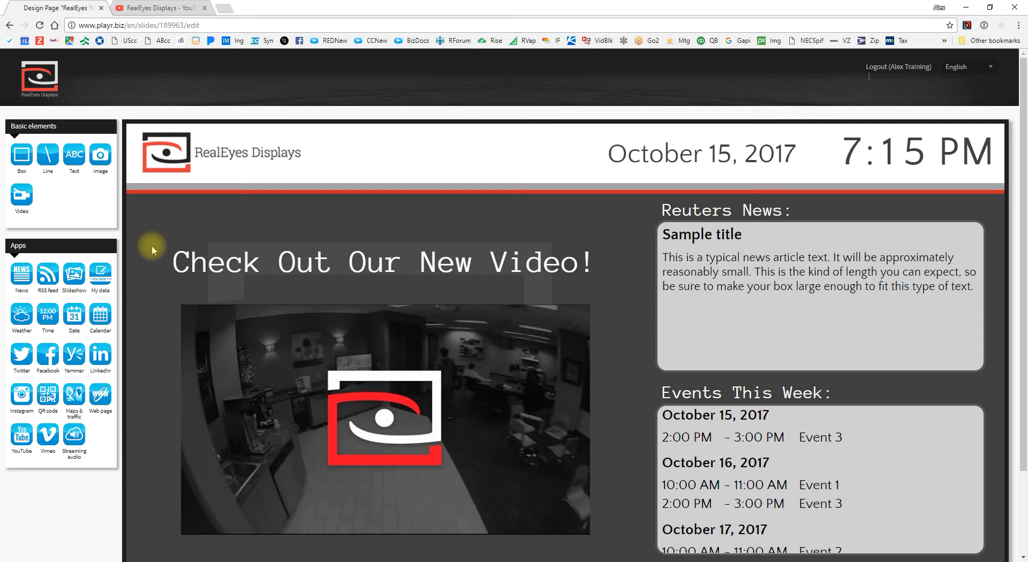
click(479, 368)
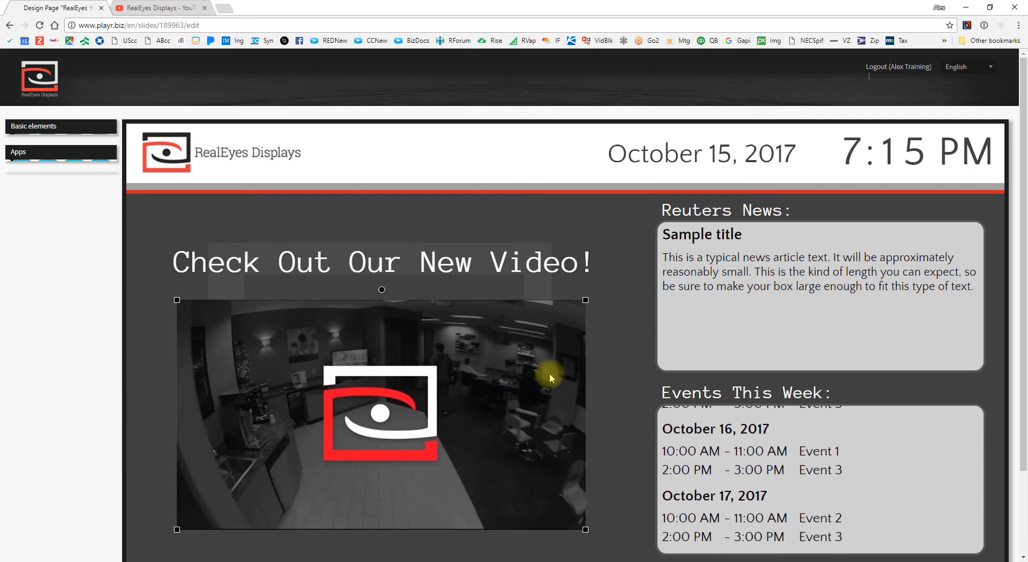
scroll(548, 375, down, 2)
click(142, 548)
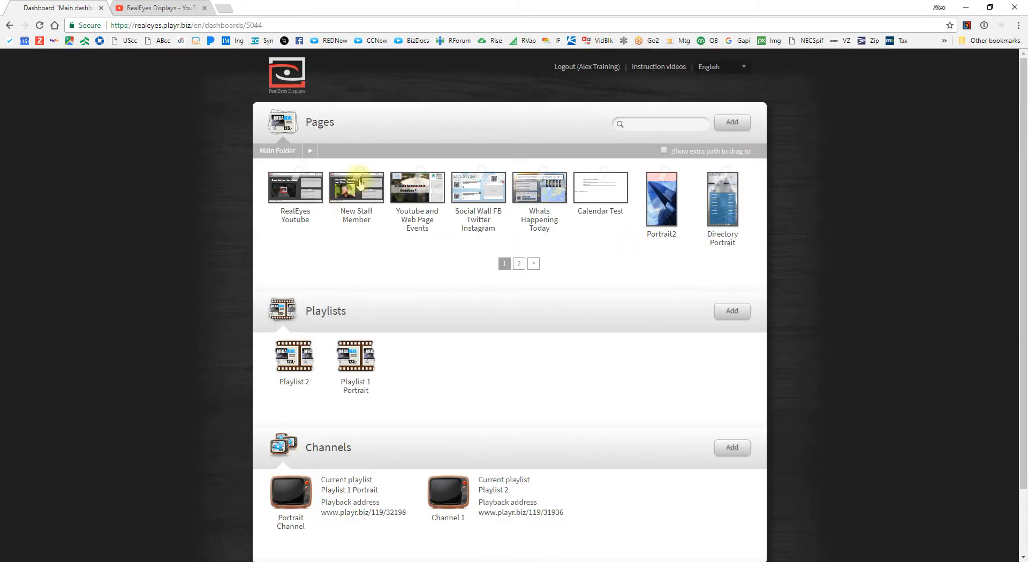
Step: Add a new page named 'RealEyes Weather' and open it for editing
click(735, 129)
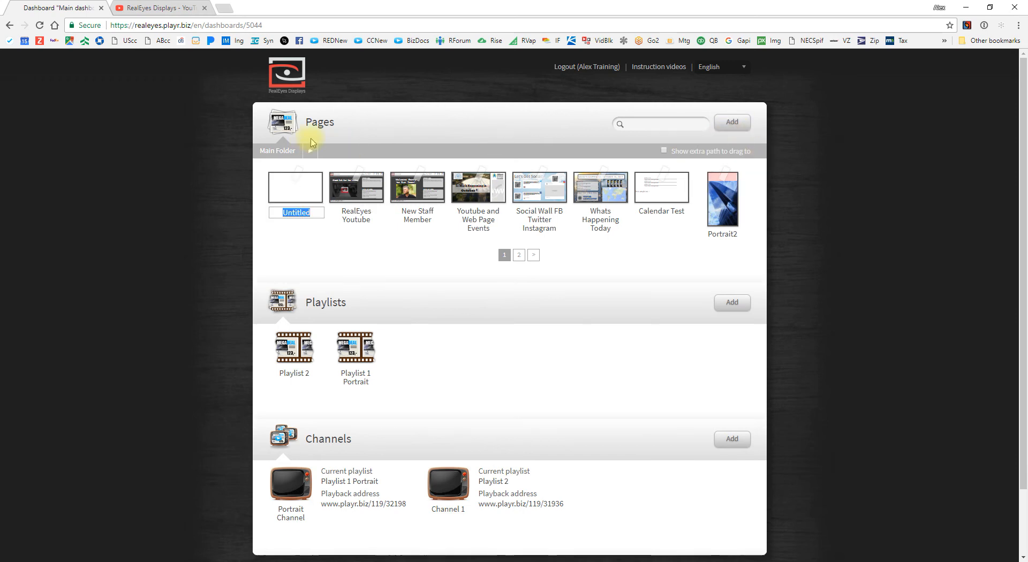
text(RealEyes Weather)
key(Return)
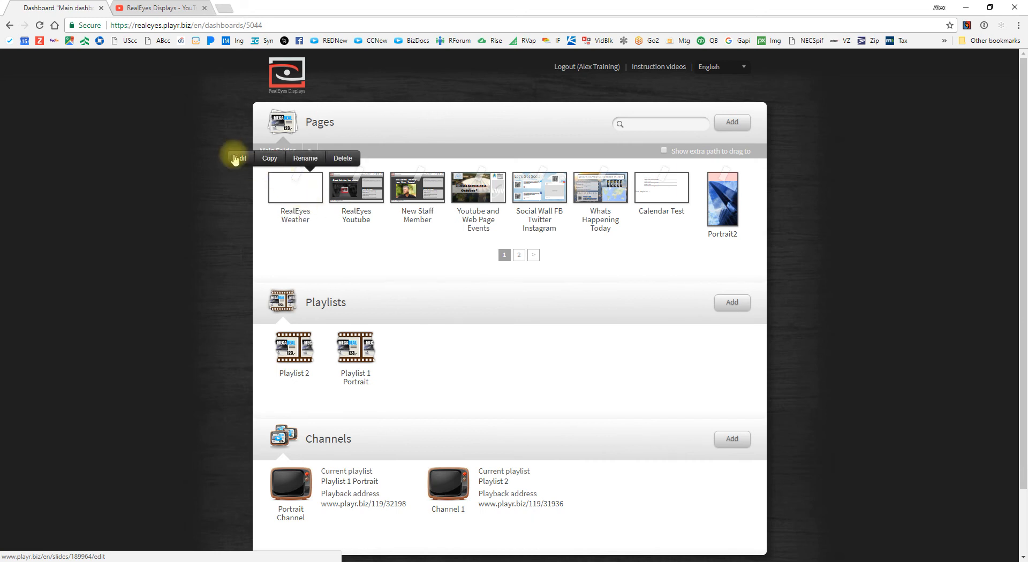
click(259, 151)
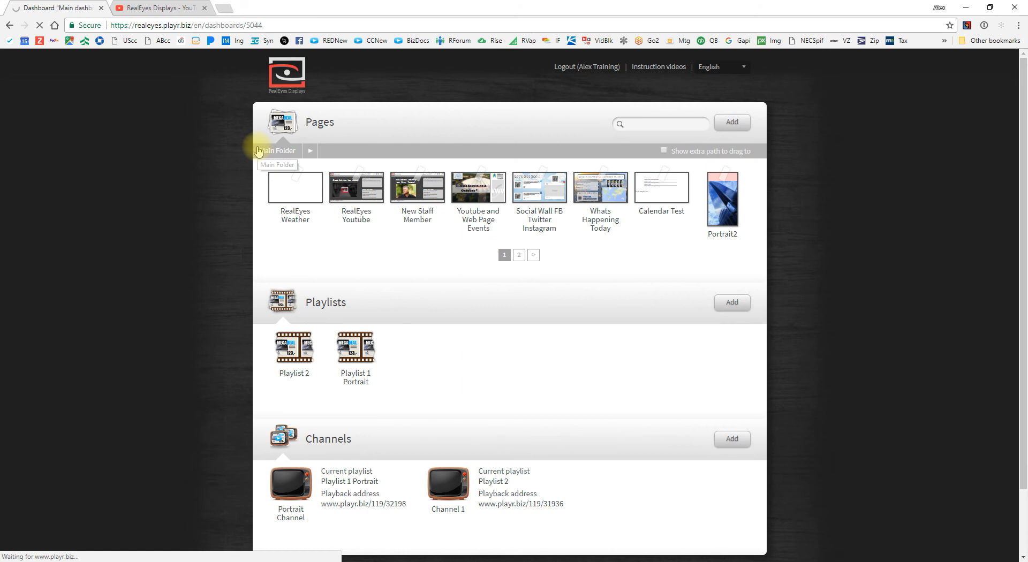
Step: Apply RealEyes Template as the page's background page
scroll(220, 331, down, 3)
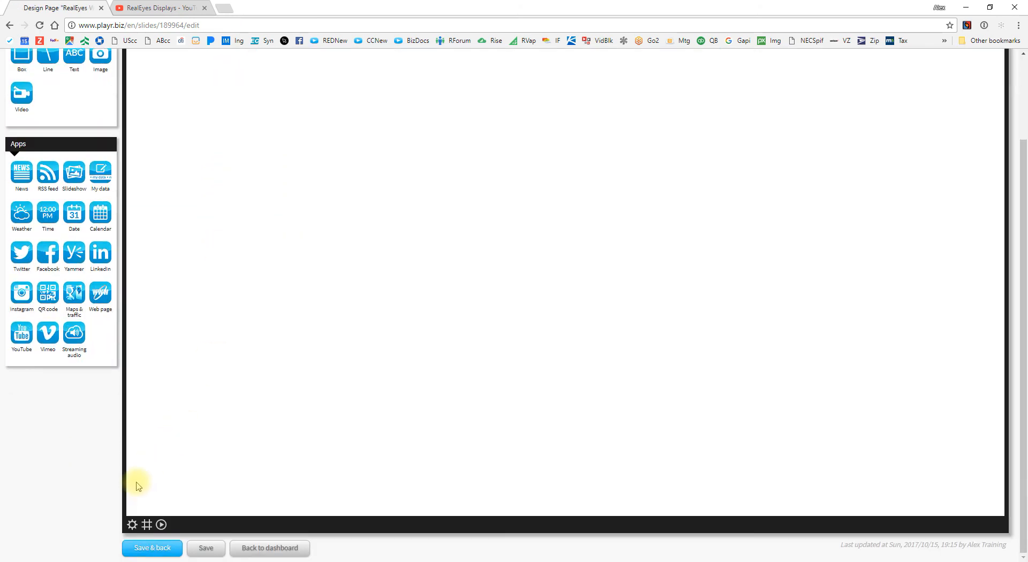
click(132, 524)
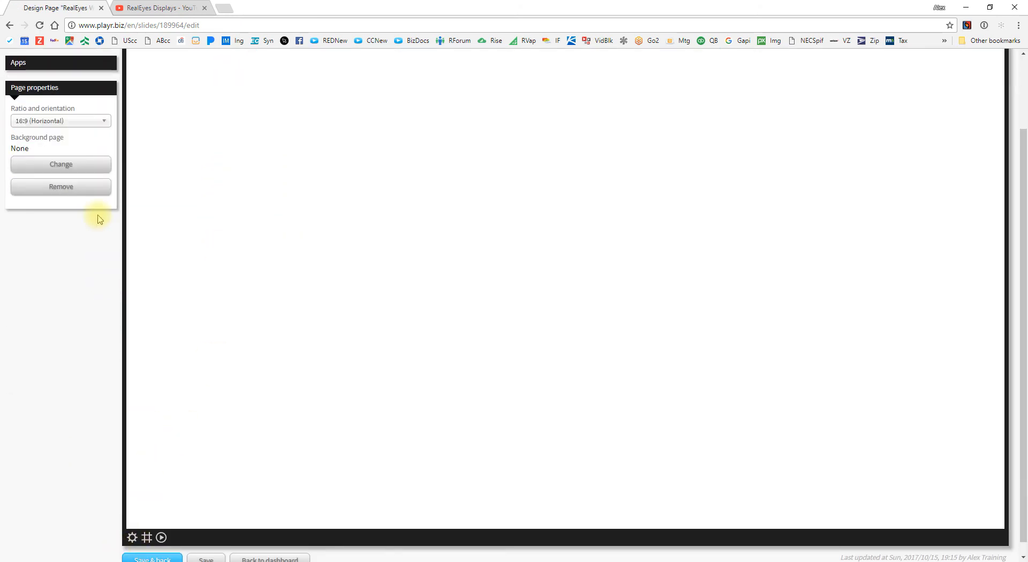
click(54, 165)
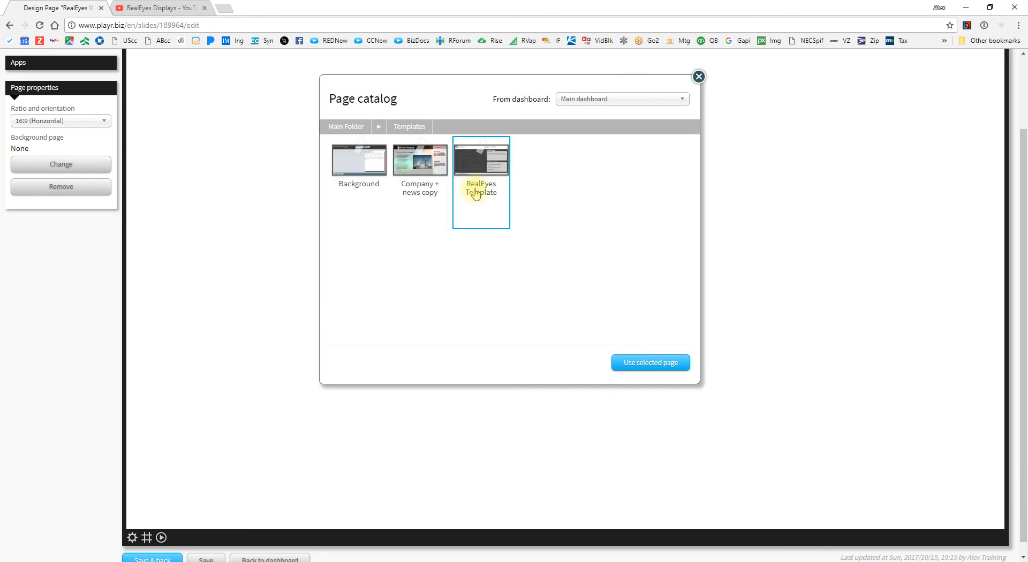
click(650, 363)
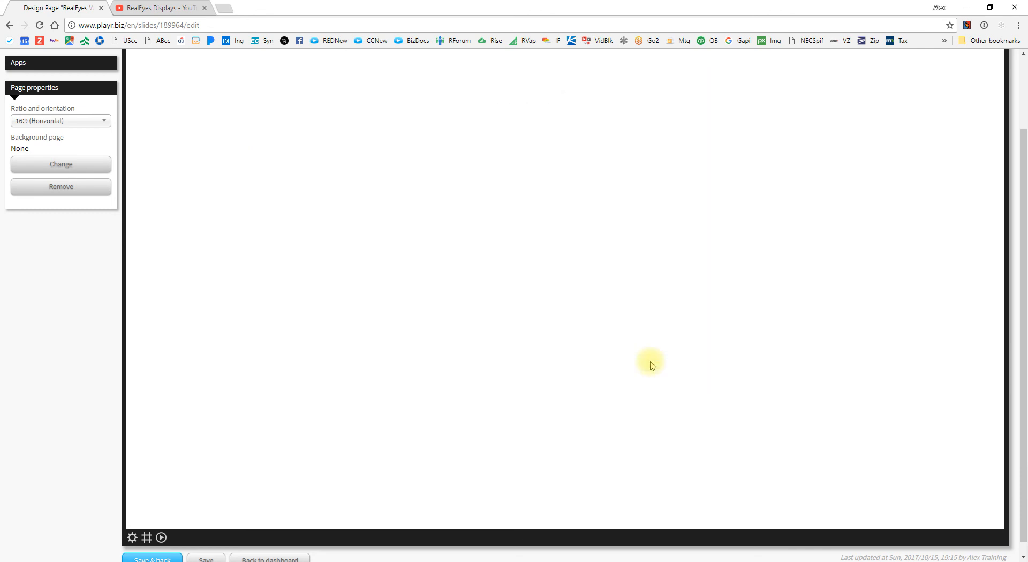
Step: Place a Weather widget on the page, shifted toward the left
click(37, 65)
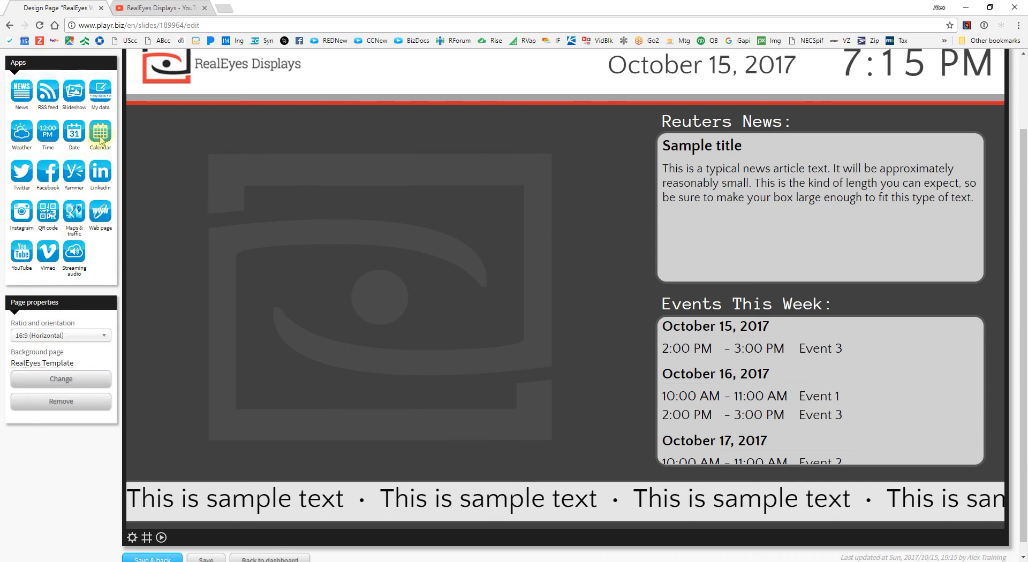
drag(21, 131, 286, 168)
drag(522, 246, 454, 253)
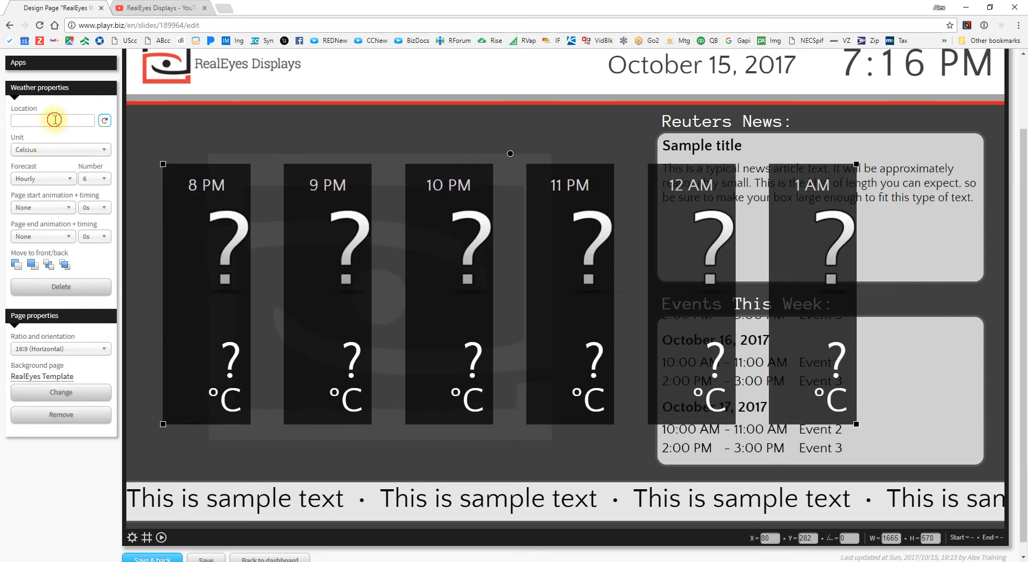
Step: Set the weather to Minneapolis, Minnesota in Fahrenheit with a 3-day daily forecast
text(inneapolis)
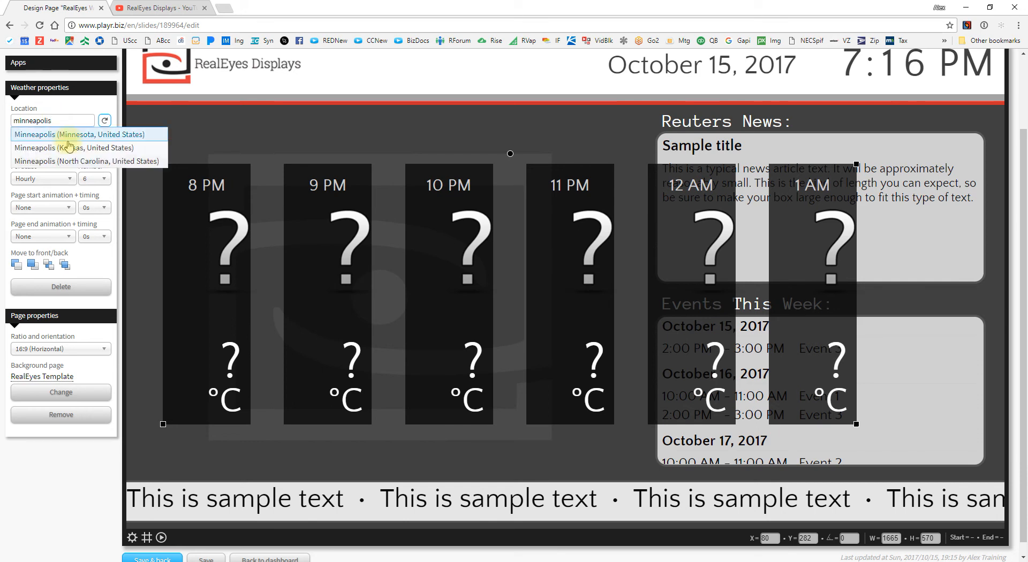
click(72, 140)
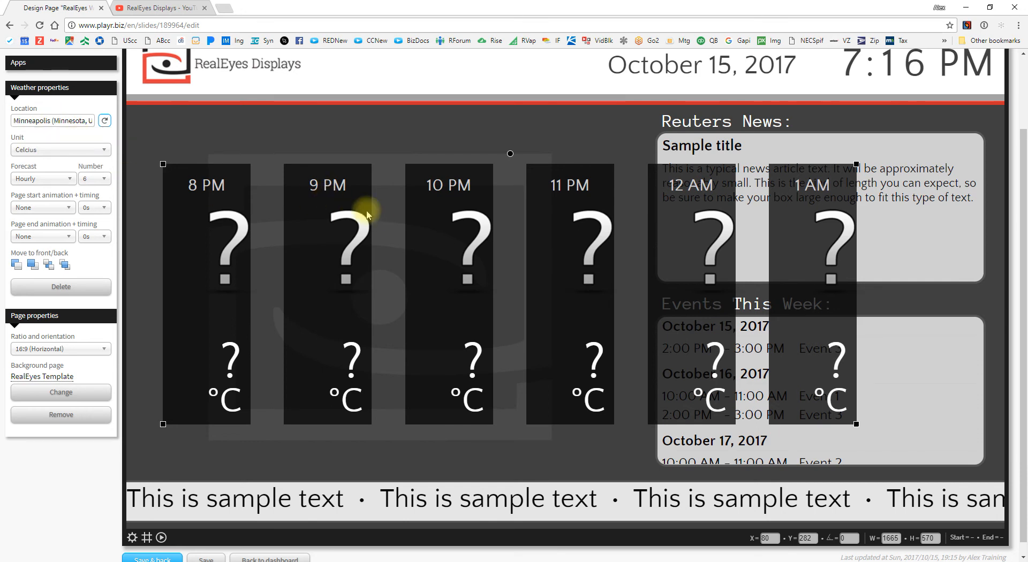
click(45, 150)
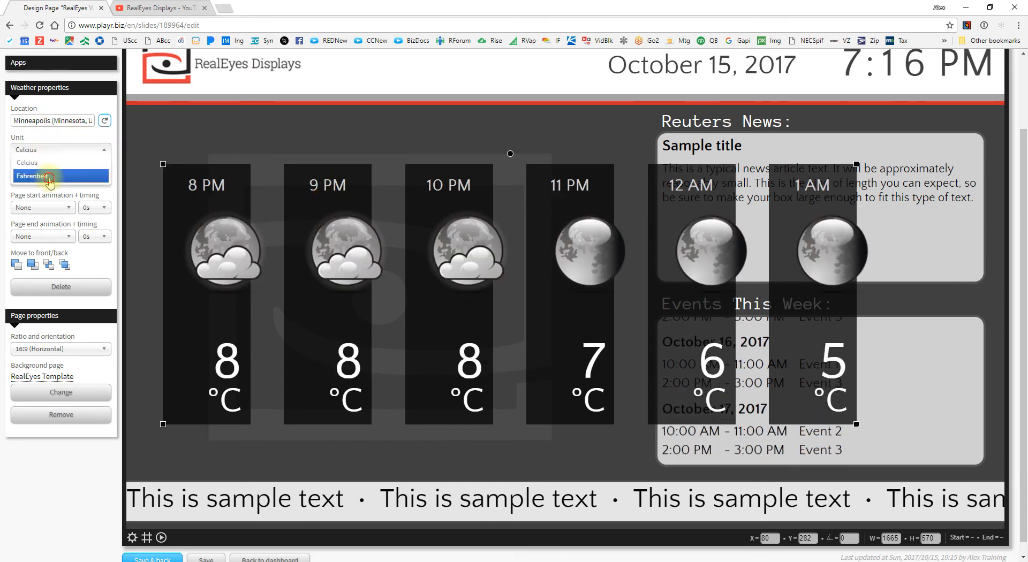
click(54, 173)
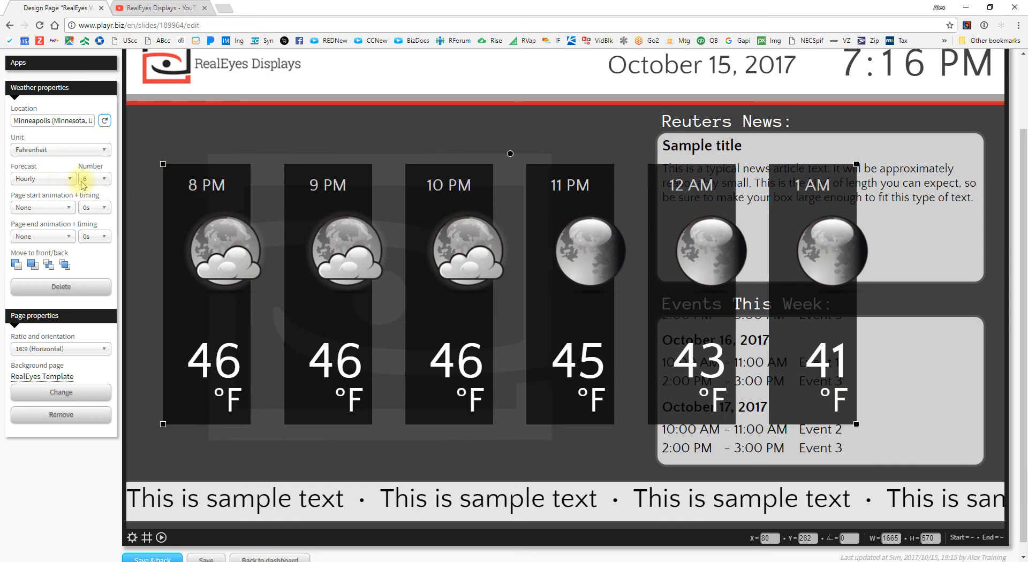
click(45, 182)
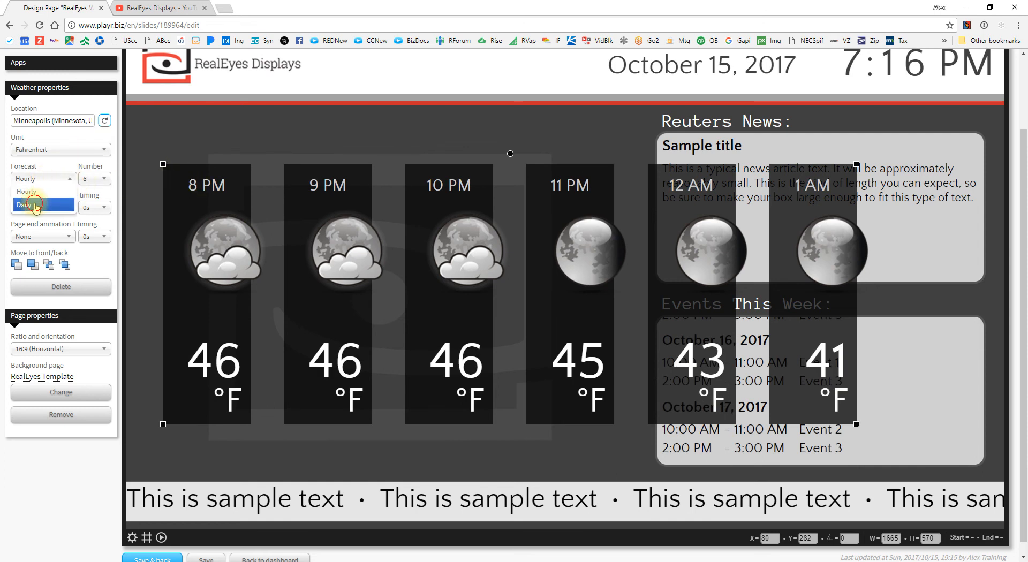
click(44, 206)
click(91, 178)
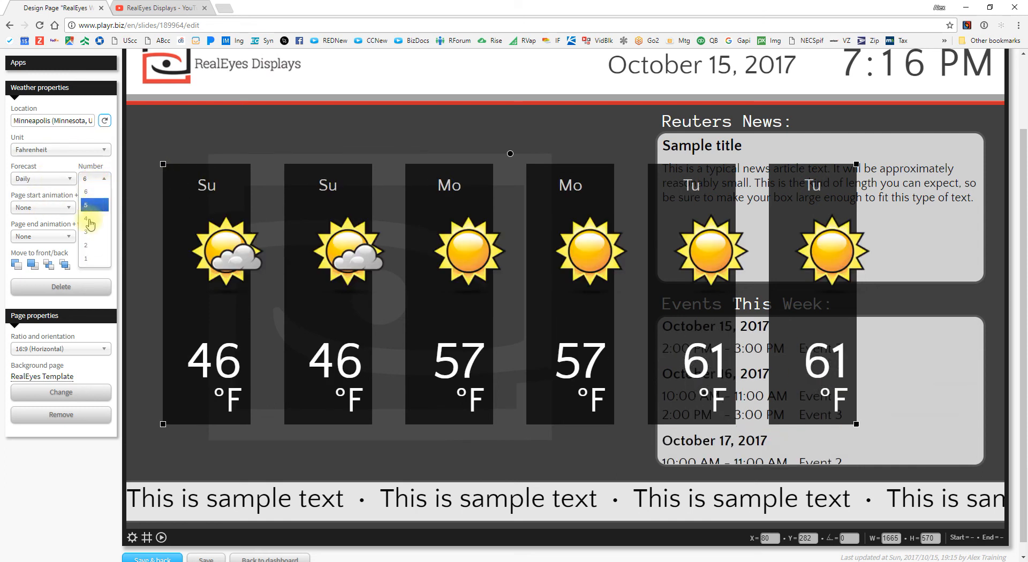
click(96, 235)
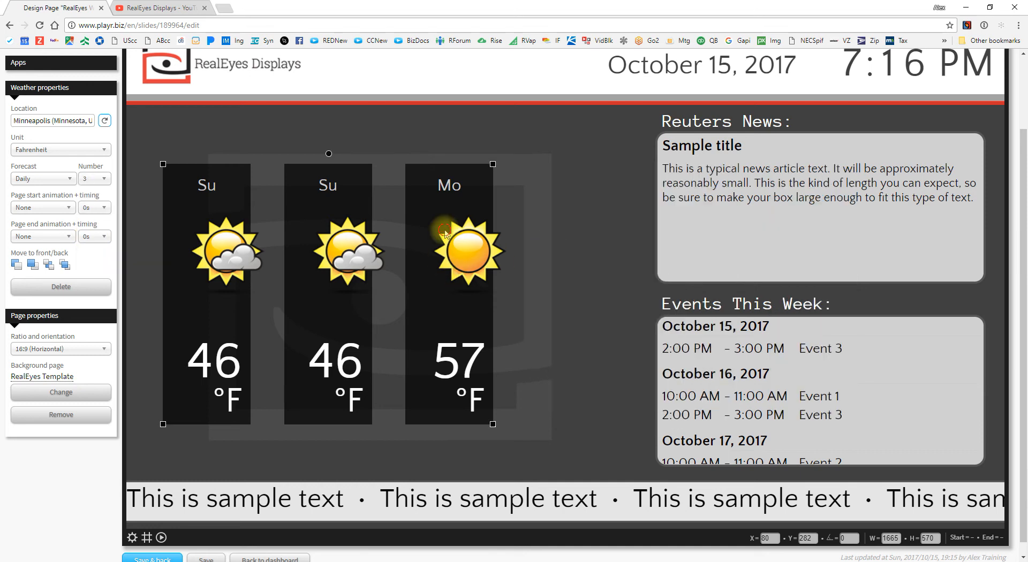
Step: Enlarge the weather widget and give it a 'Drop in' page start animation
drag(497, 400, 595, 468)
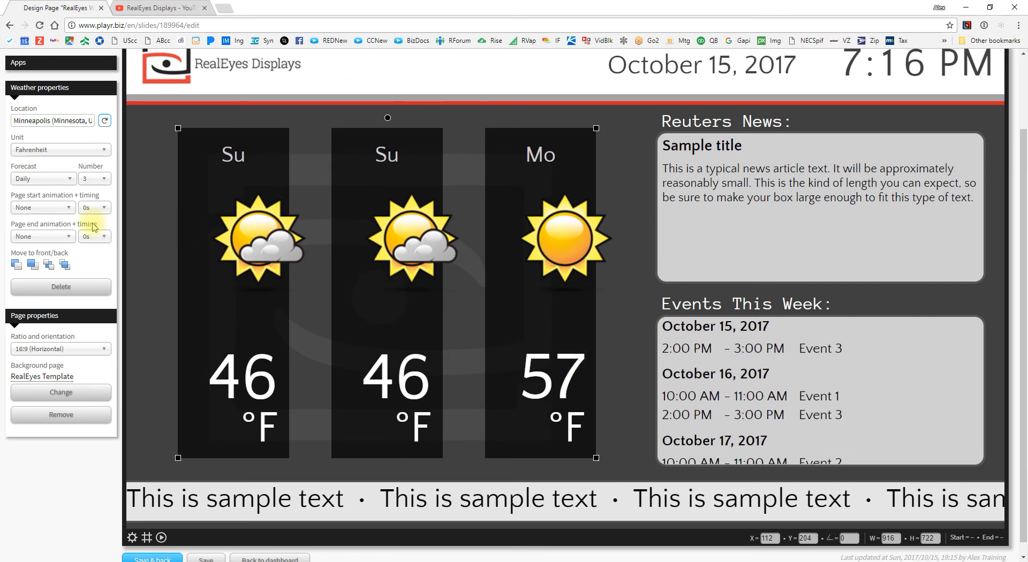
click(52, 212)
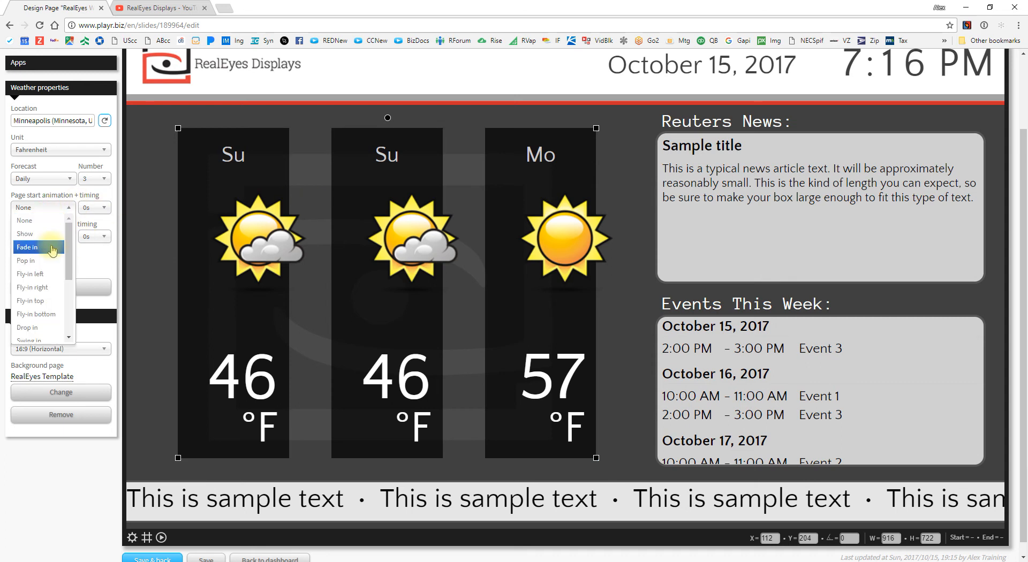
click(30, 328)
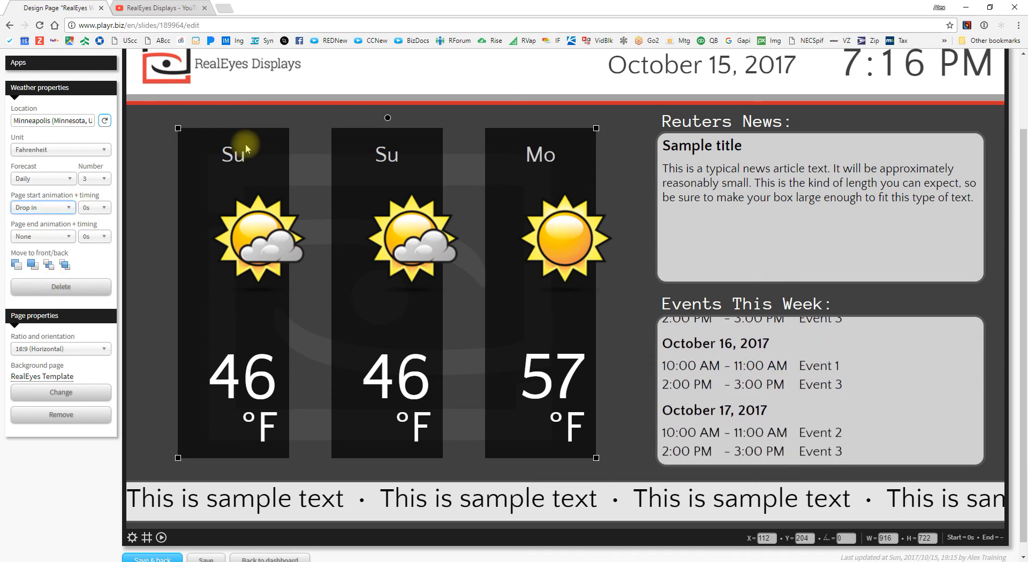
click(163, 192)
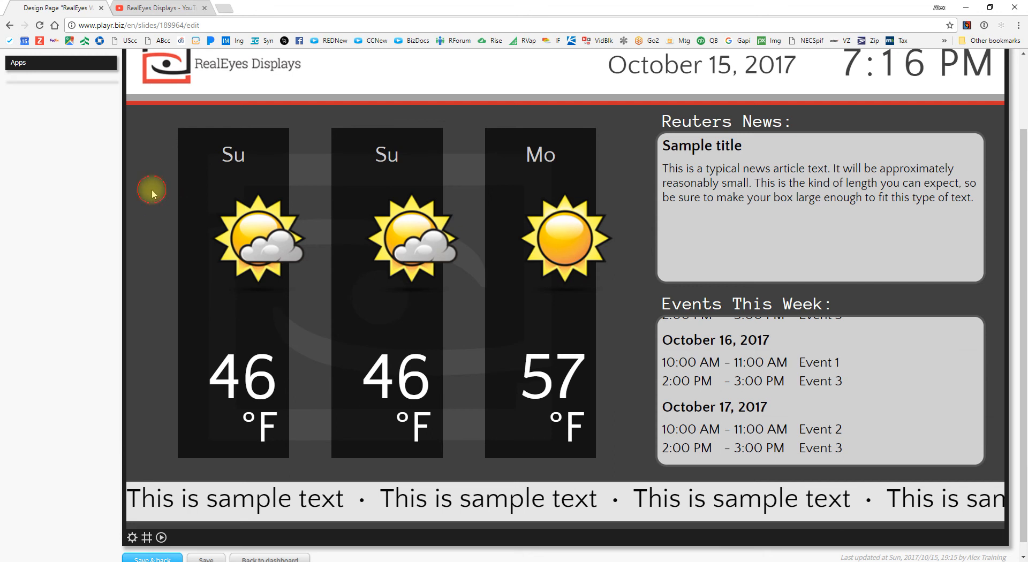
click(236, 192)
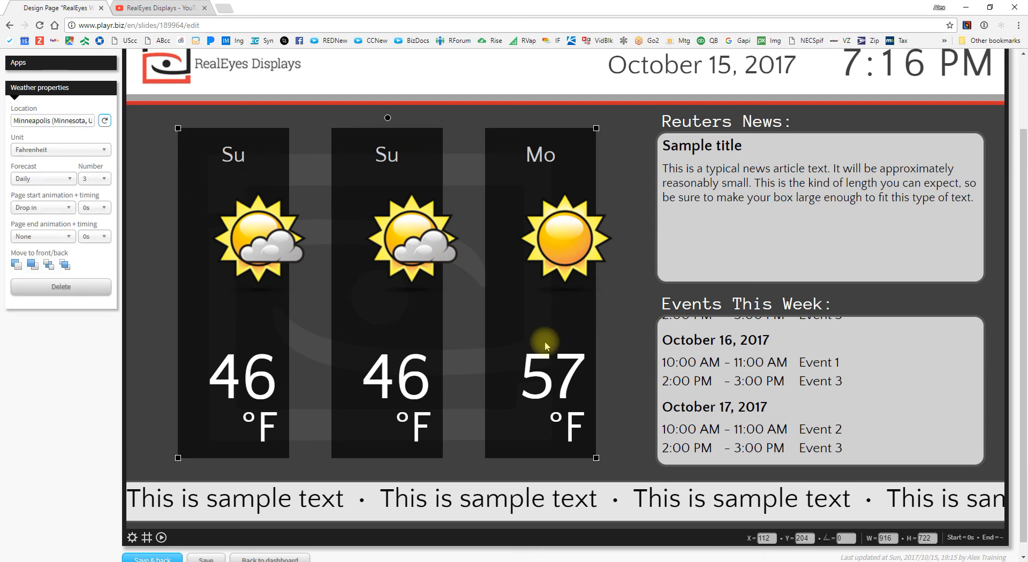
scroll(371, 363, down, 1)
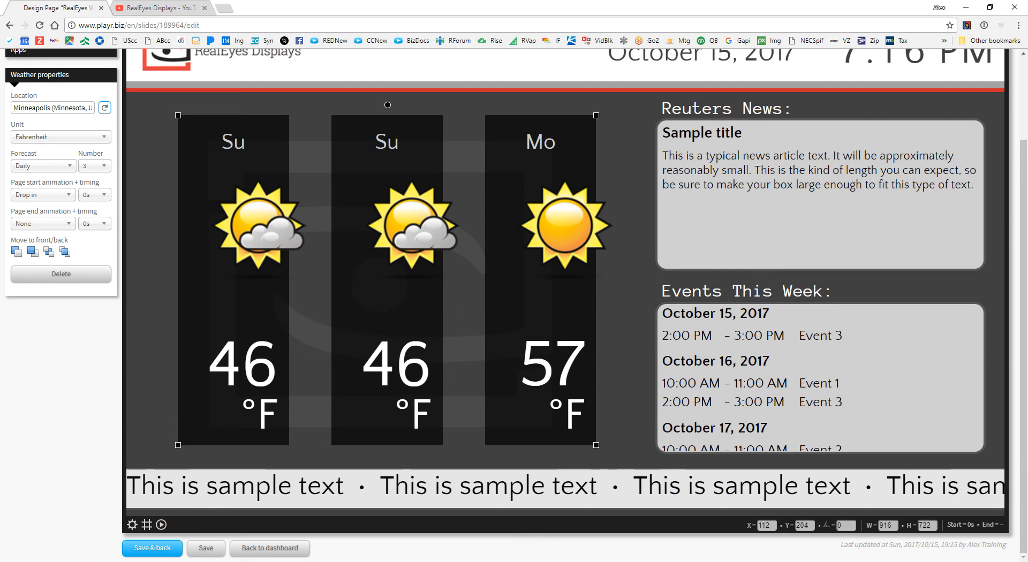
Step: Save the weather page, then drag the RealEyes Weather, RealEyes Youtube and New Staff Member pages into Playlist 2, bringing it to 00:45
click(165, 548)
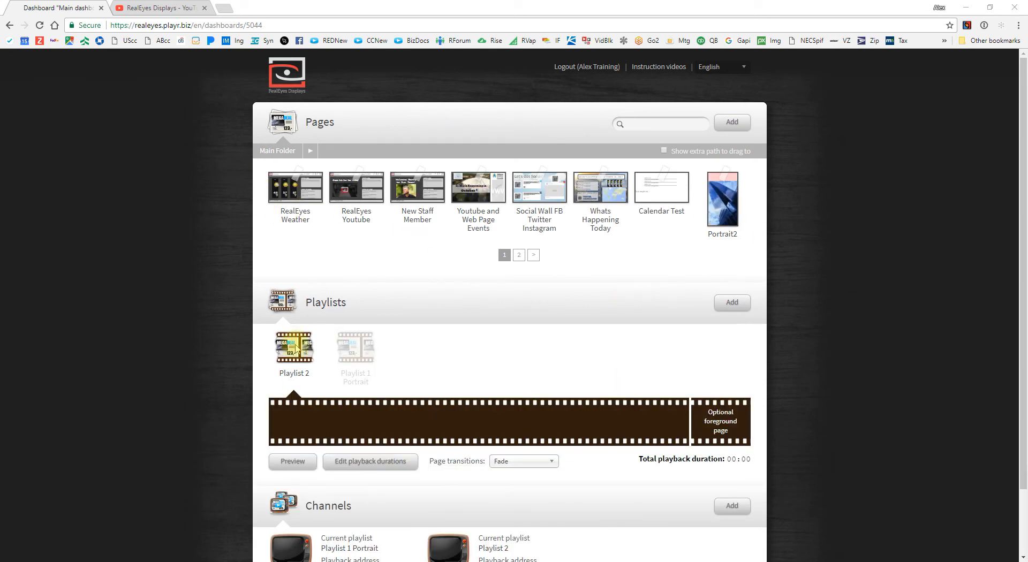
drag(311, 194, 313, 426)
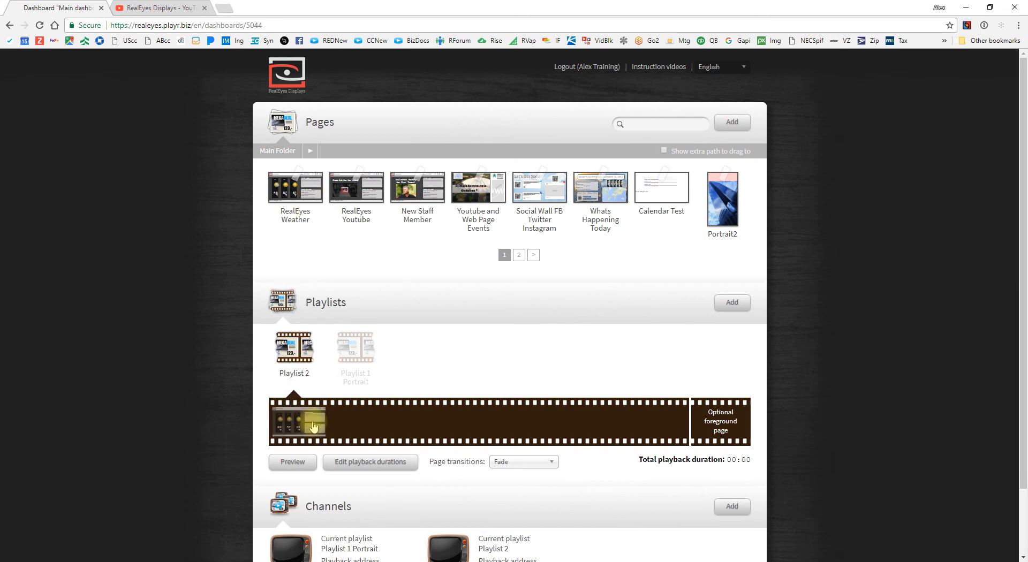
drag(352, 188, 374, 427)
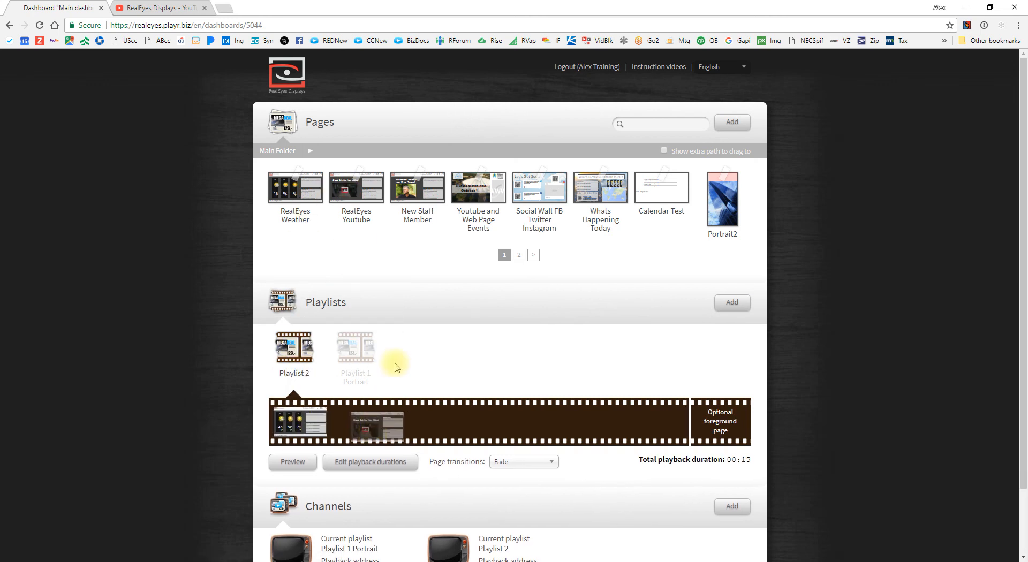
drag(419, 179, 426, 413)
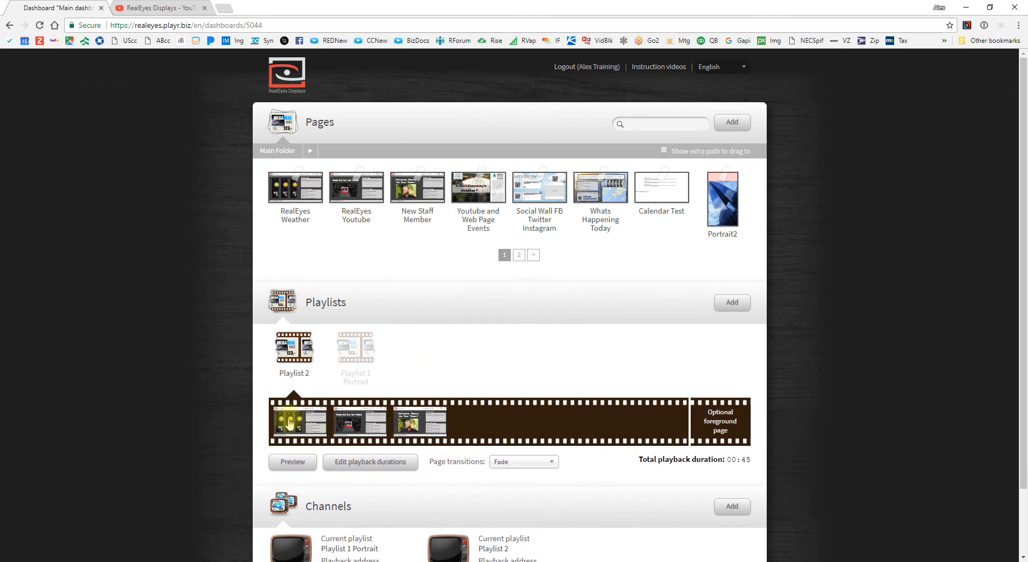
scroll(257, 340, down, 1)
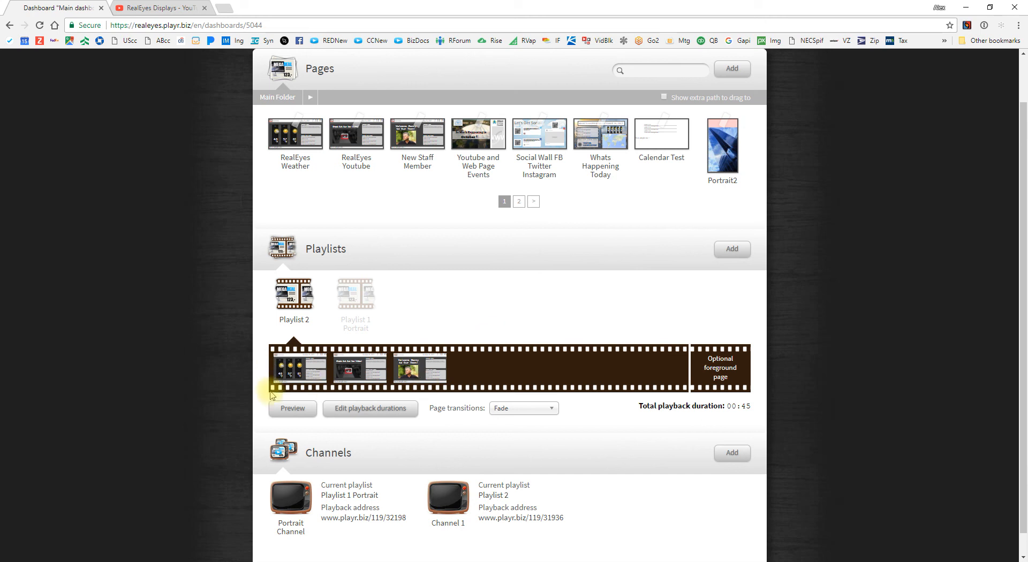
Step: Play the Playlist 2 preview, leave fullscreen and move the preview window aside
click(295, 409)
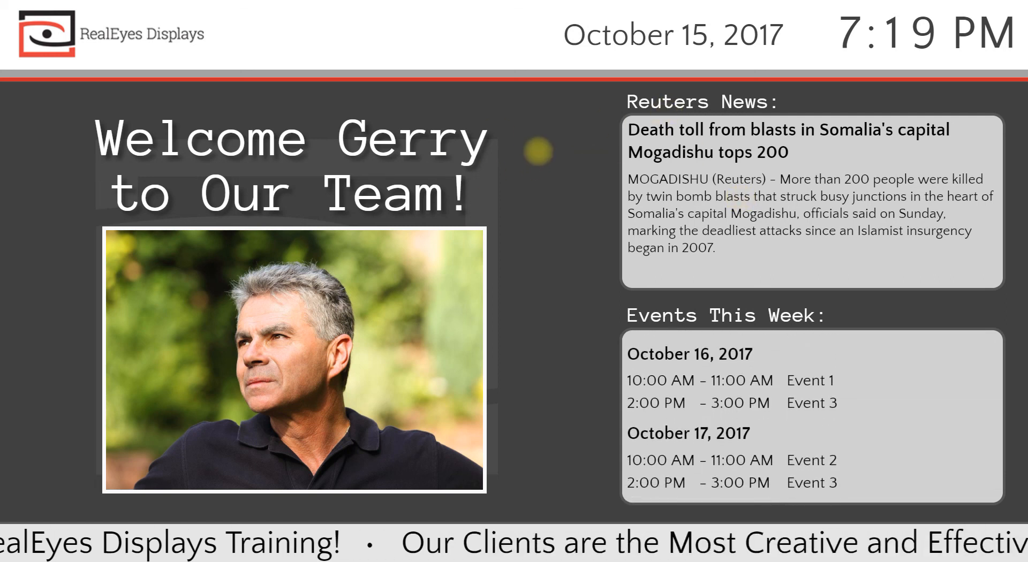
key(Escape)
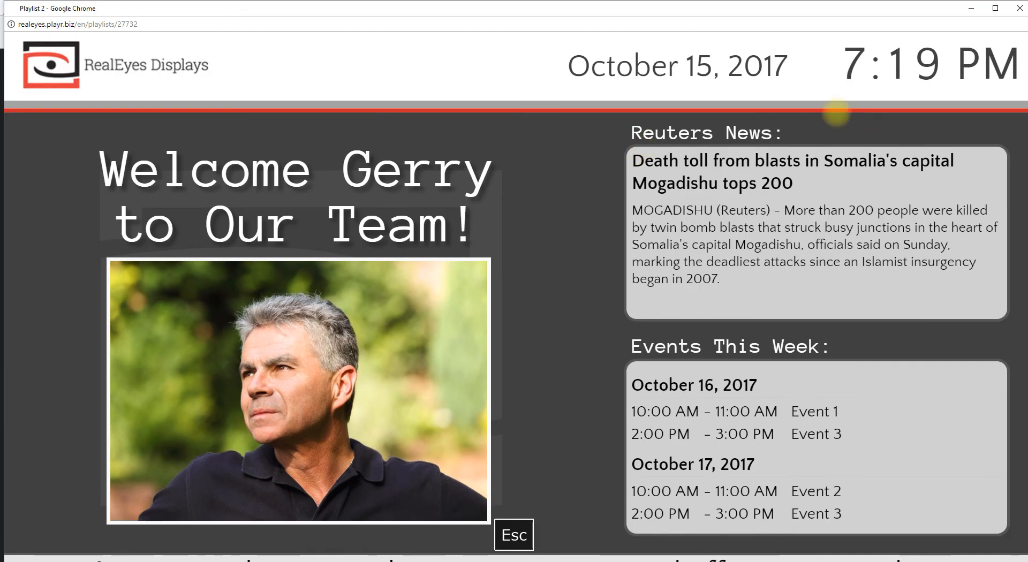
drag(904, 11, 817, 35)
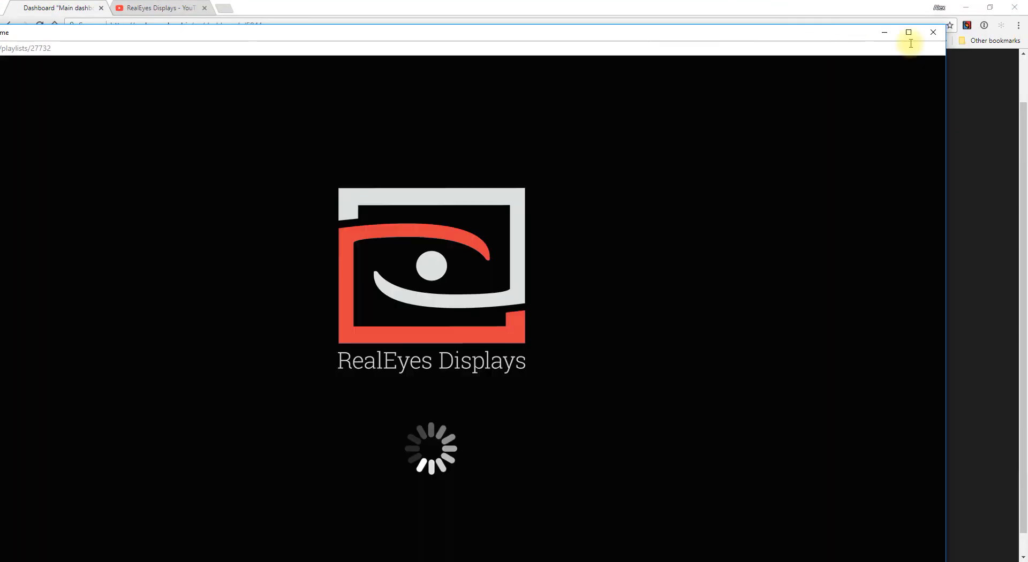
Step: Close the preview window, then page the saved-pages list to page 2 and back to page 1
click(934, 35)
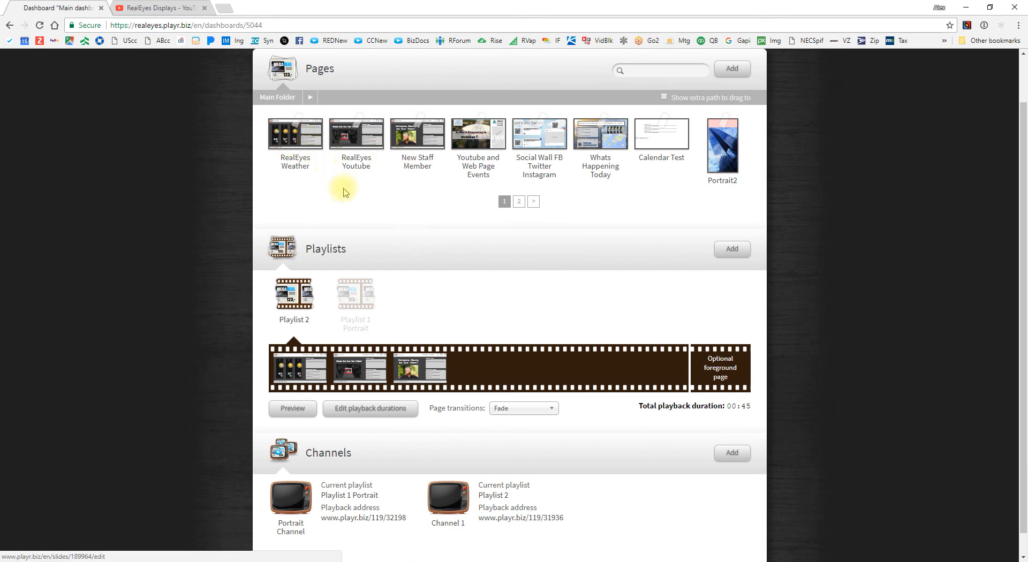
click(427, 210)
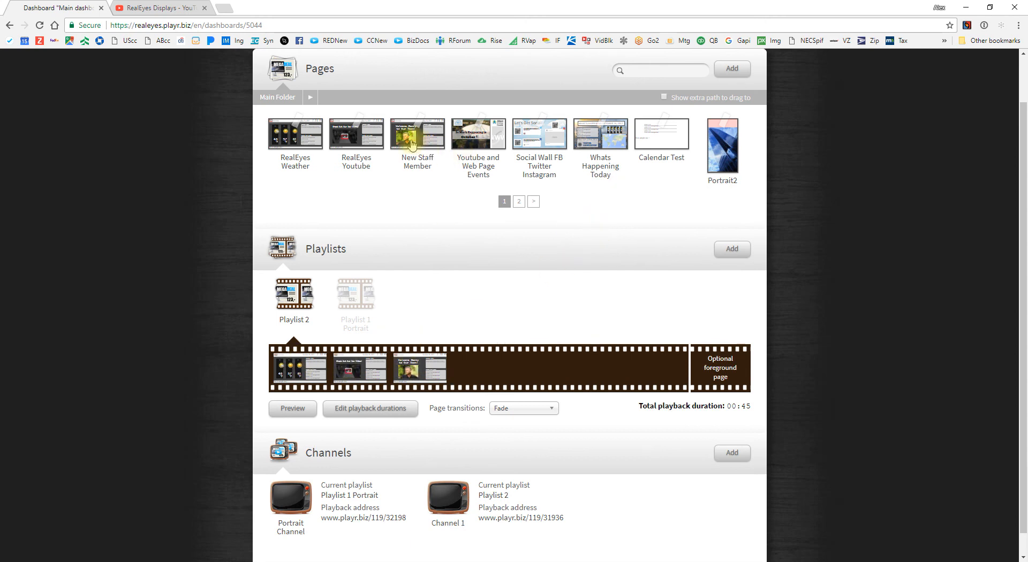
click(517, 204)
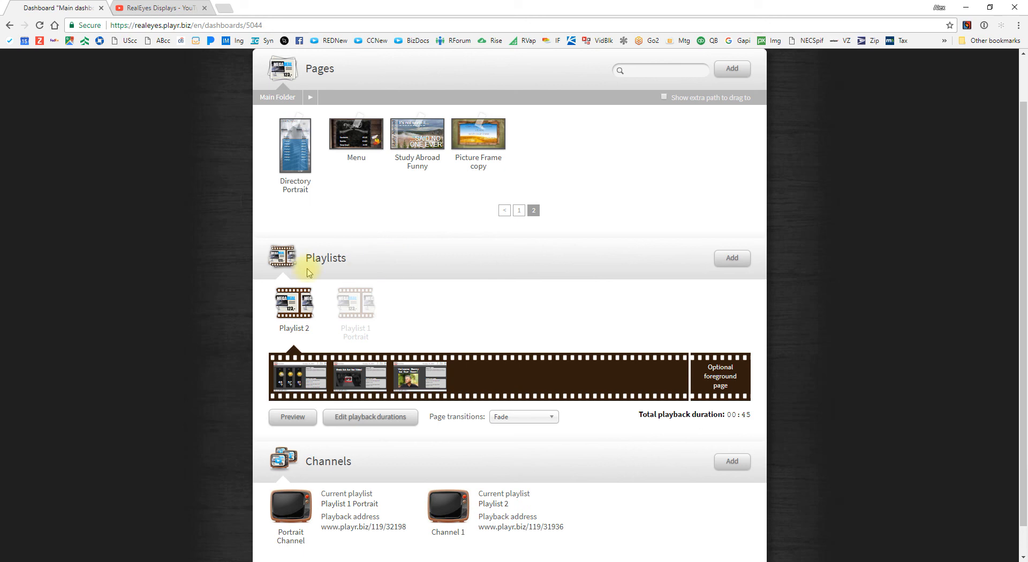
click(519, 211)
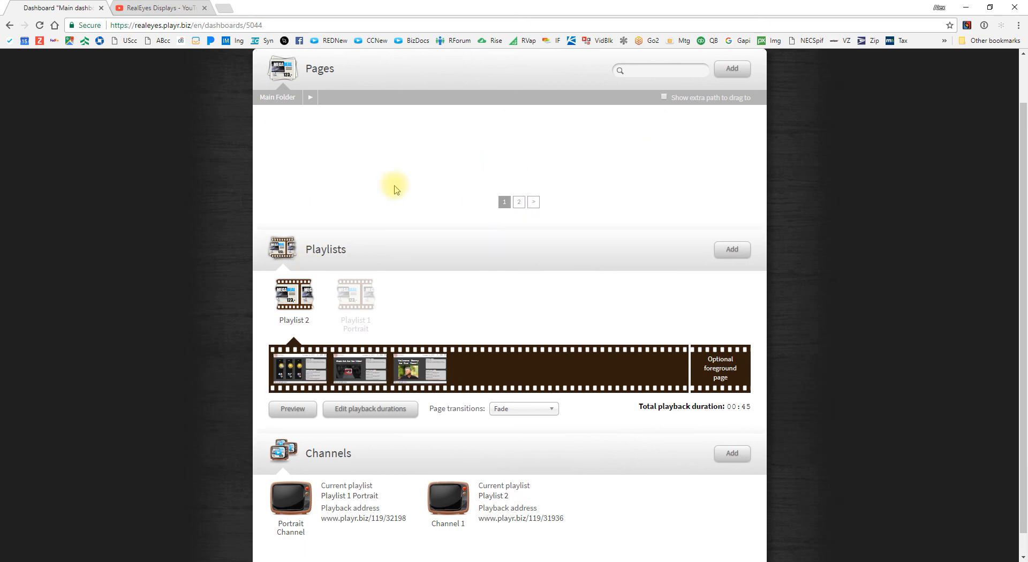